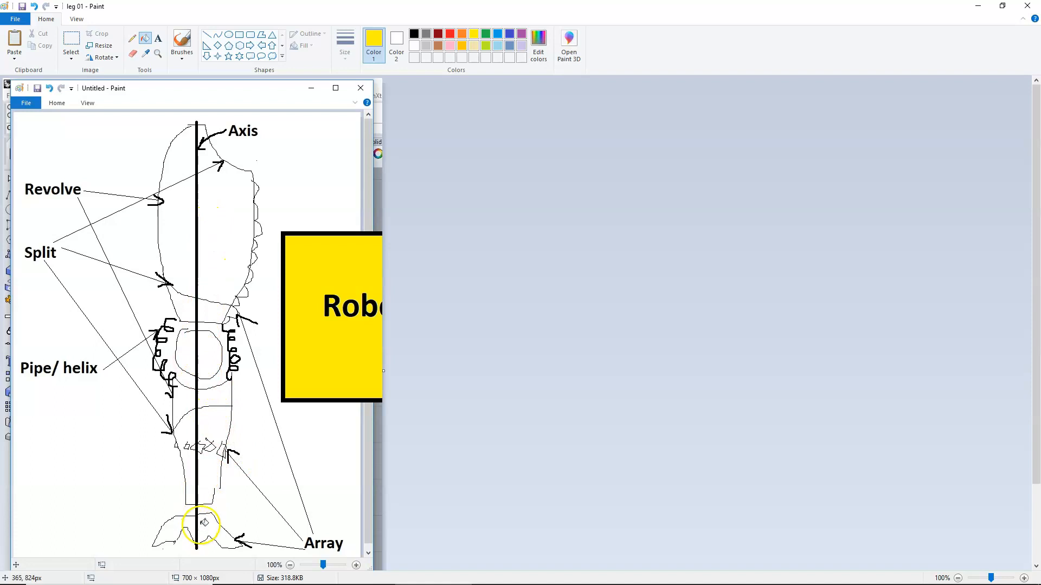
Switch from Paint to Rhinoceros and maximize the Front viewport
left_click(987, 6)
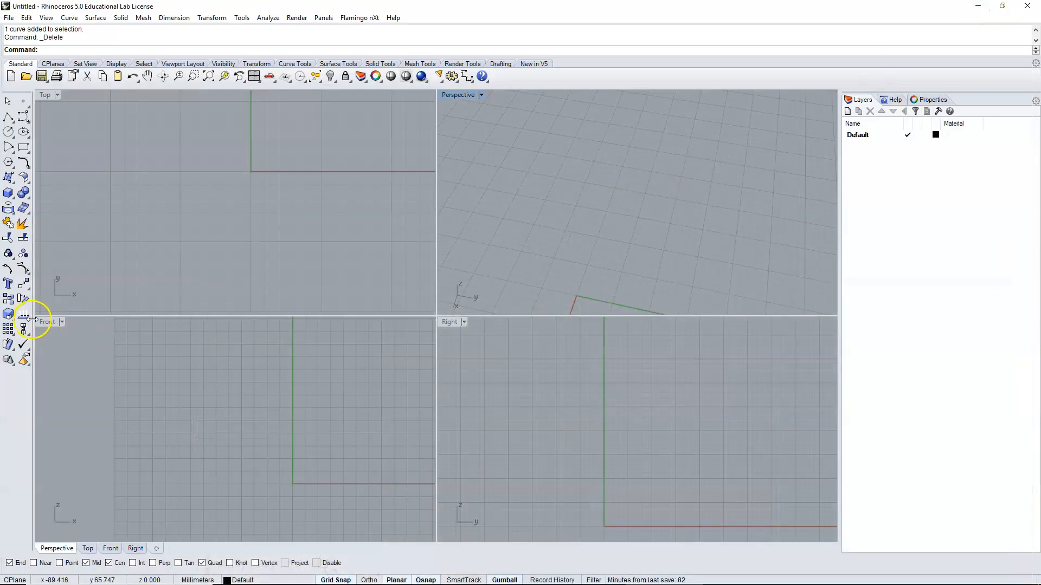
double_click(48, 322)
right_click_drag(602, 244, 440, 300)
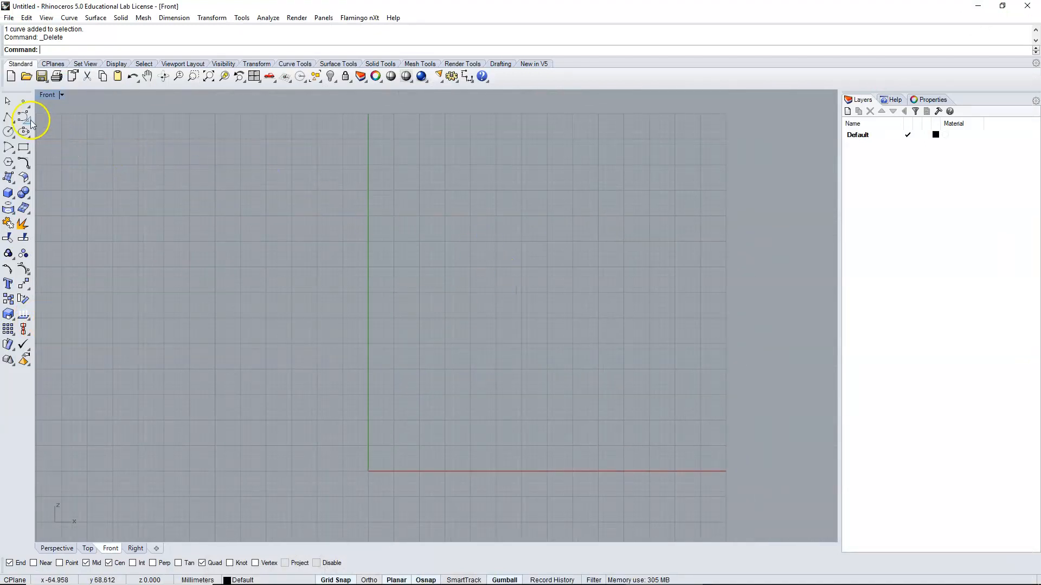
Draw a vertical polyline about 15 mm long from the origin up the Z axis as the lower leg's axis
left_click(9, 119)
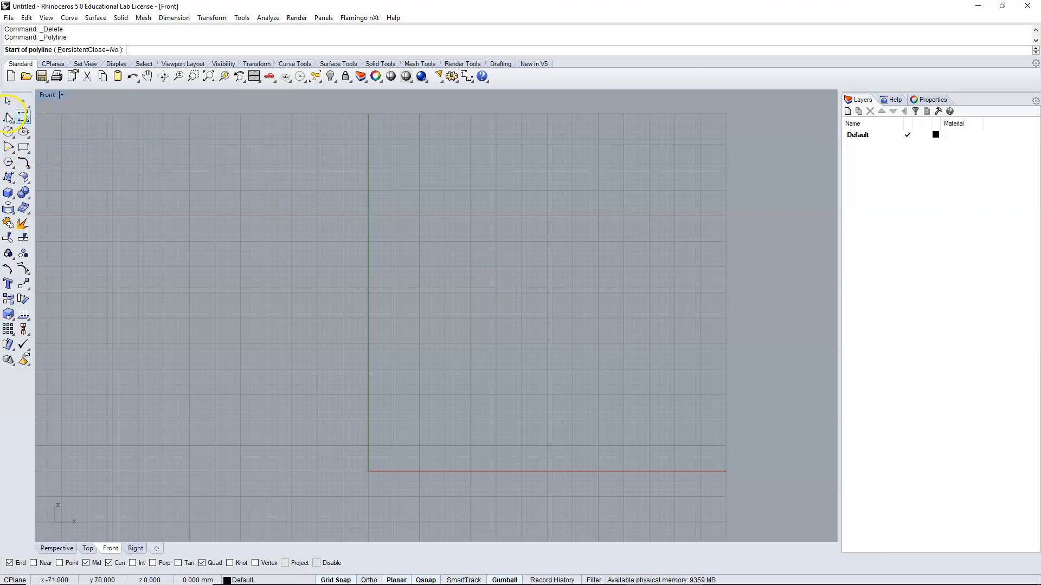
left_click(368, 470)
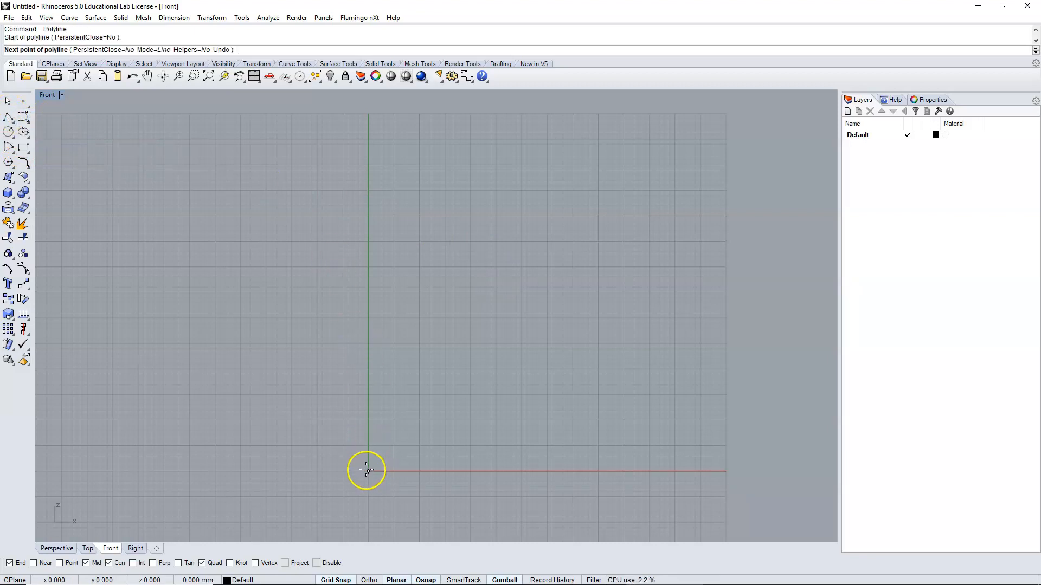
left_click(368, 395)
key("Return")
scroll(385, 424, "up", 5)
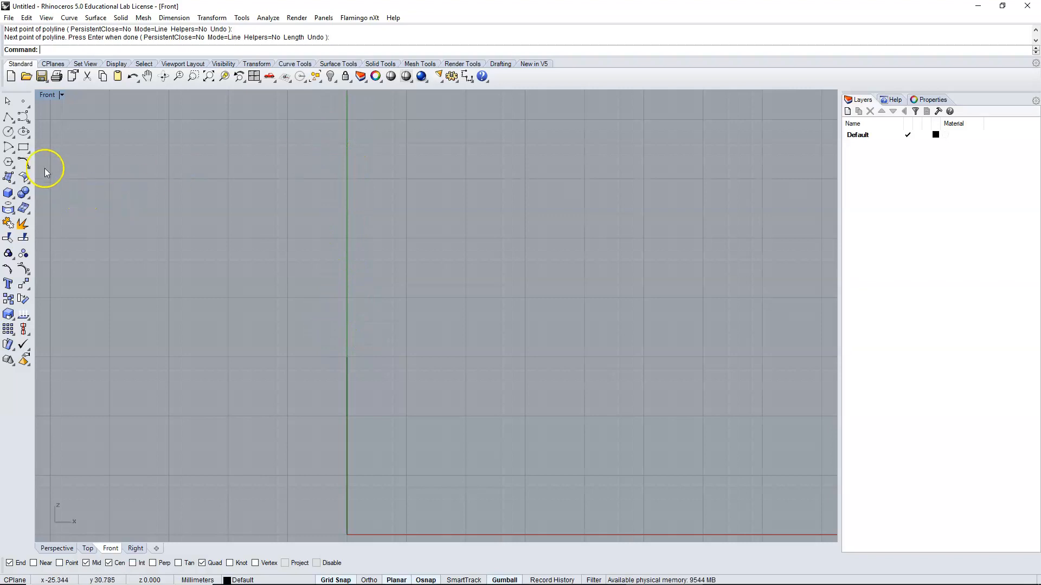
left_click(10, 193)
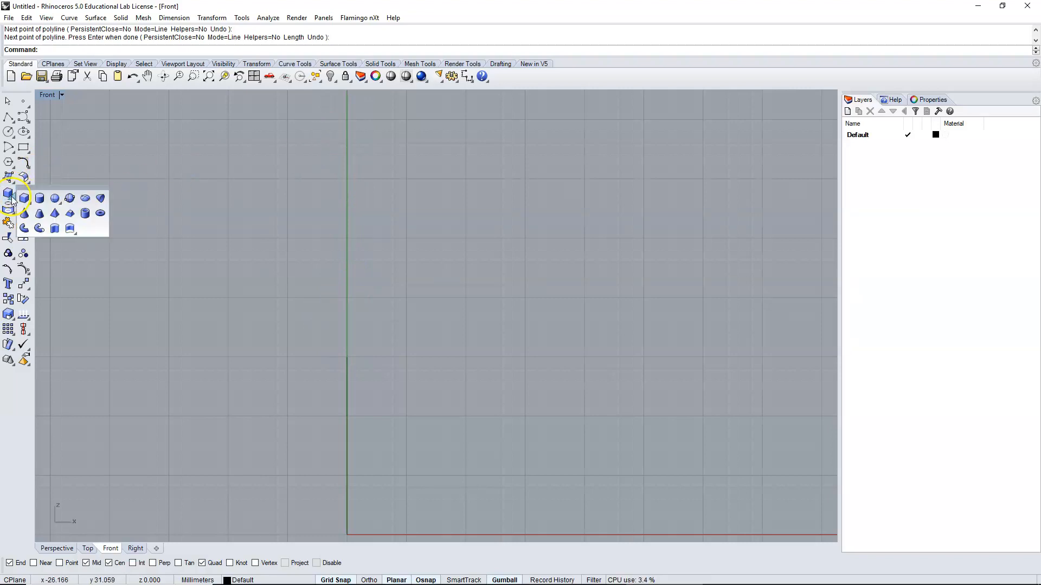
left_click(41, 200)
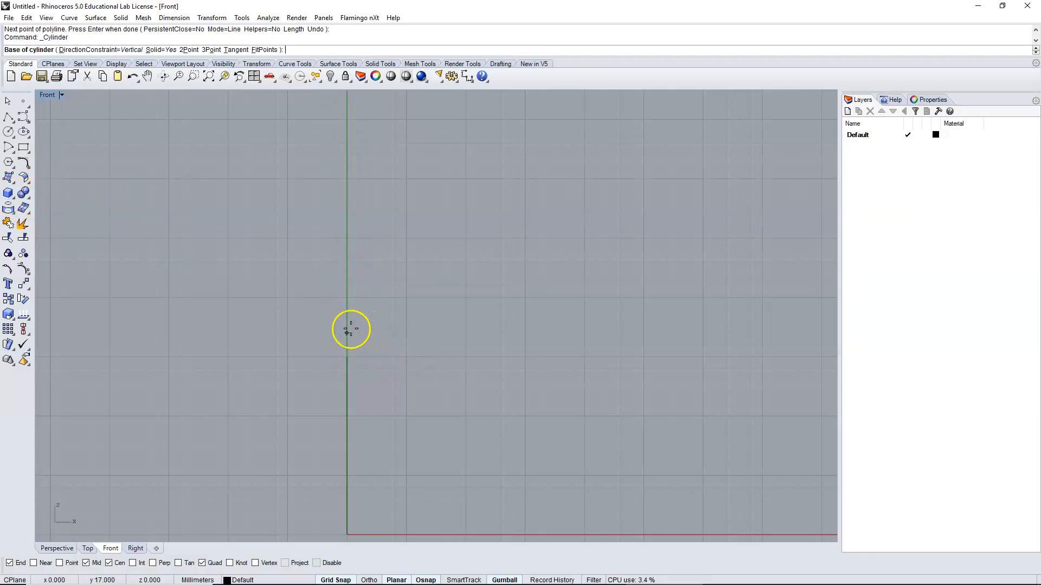
left_click(347, 332)
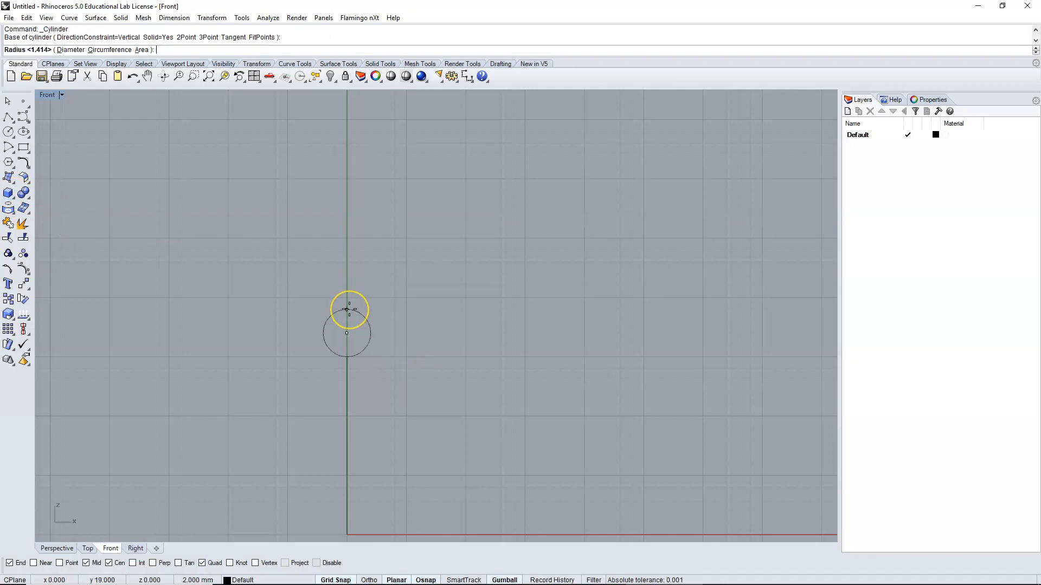
left_click(347, 310)
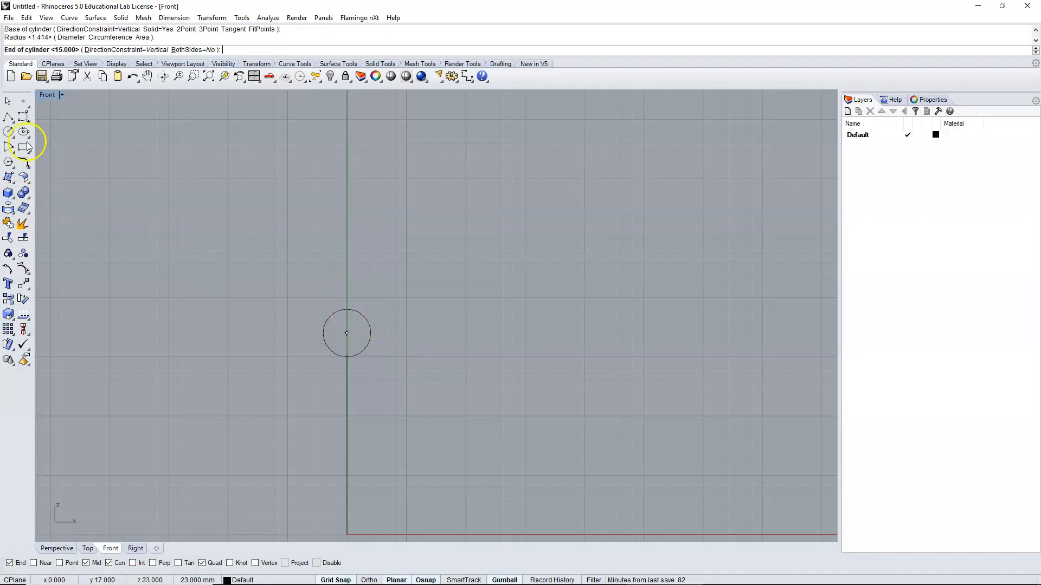
left_click(7, 102)
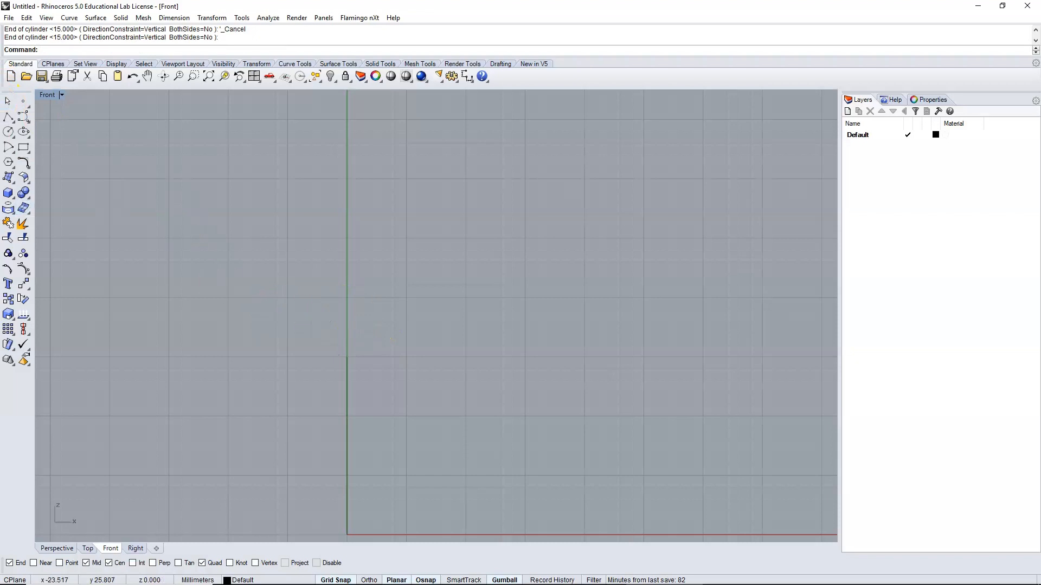
Create a sphere of radius 2.5 mm centred on the vertical axis at height 17 mm, above the axis line
left_click(8, 193)
left_click(55, 200)
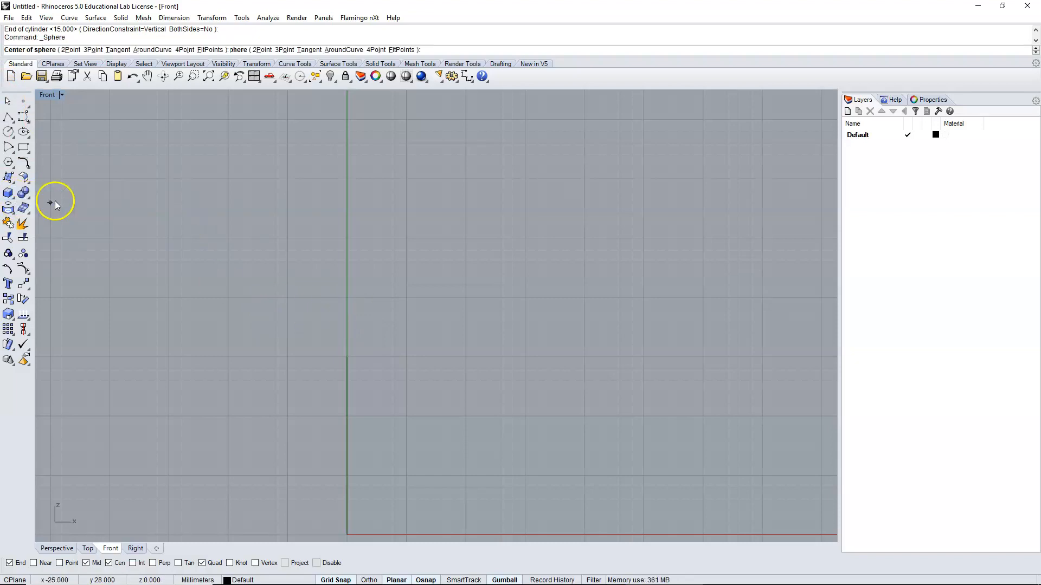
left_click(347, 333)
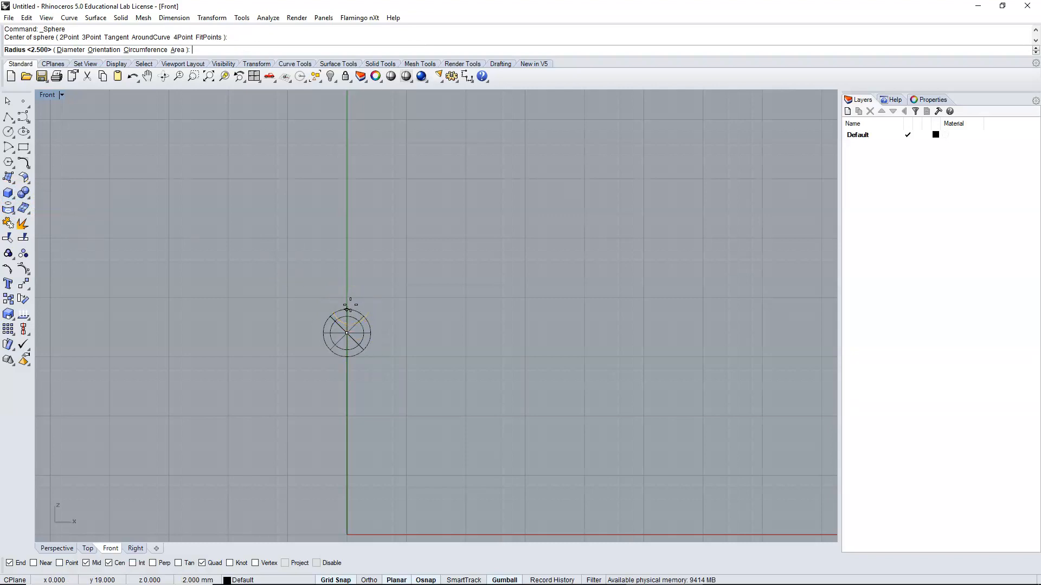
type("2.5")
key("Return")
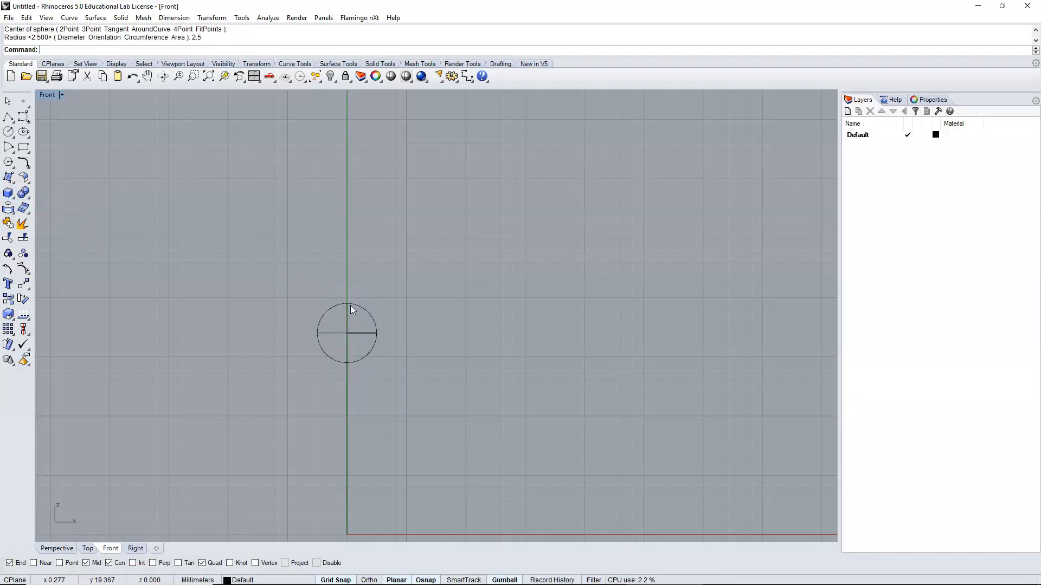
Move the sphere up by 0.5 mm so that it rests on the end of the lower axis line
left_click(350, 298)
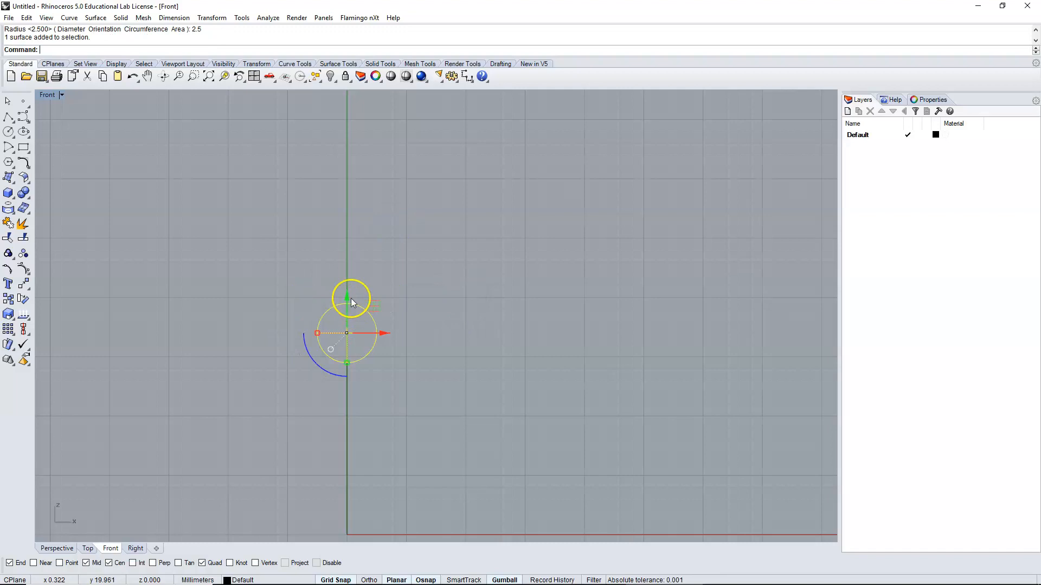
left_click(345, 297)
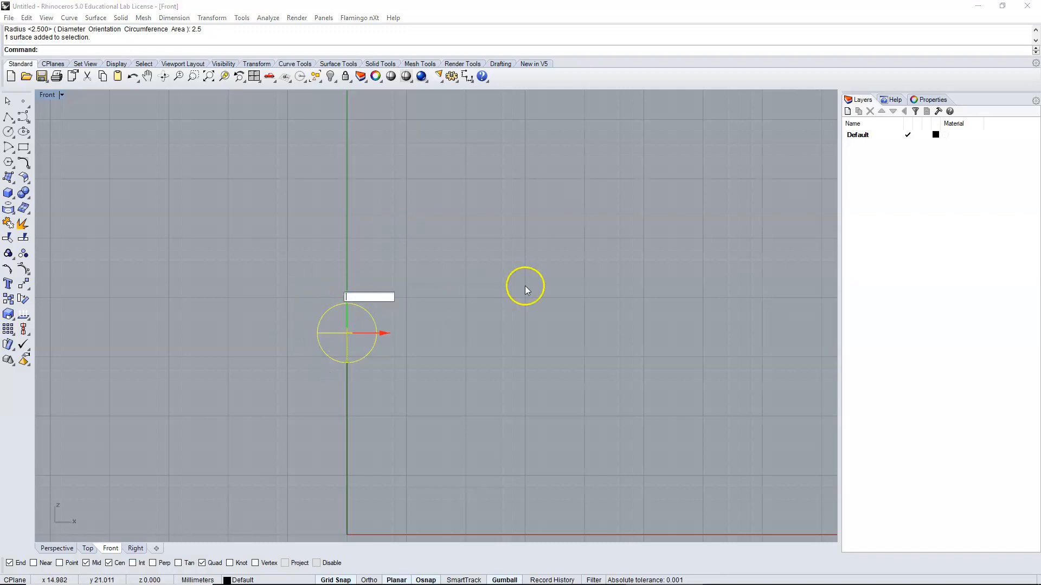
type(".5")
key("Return")
left_click(496, 314)
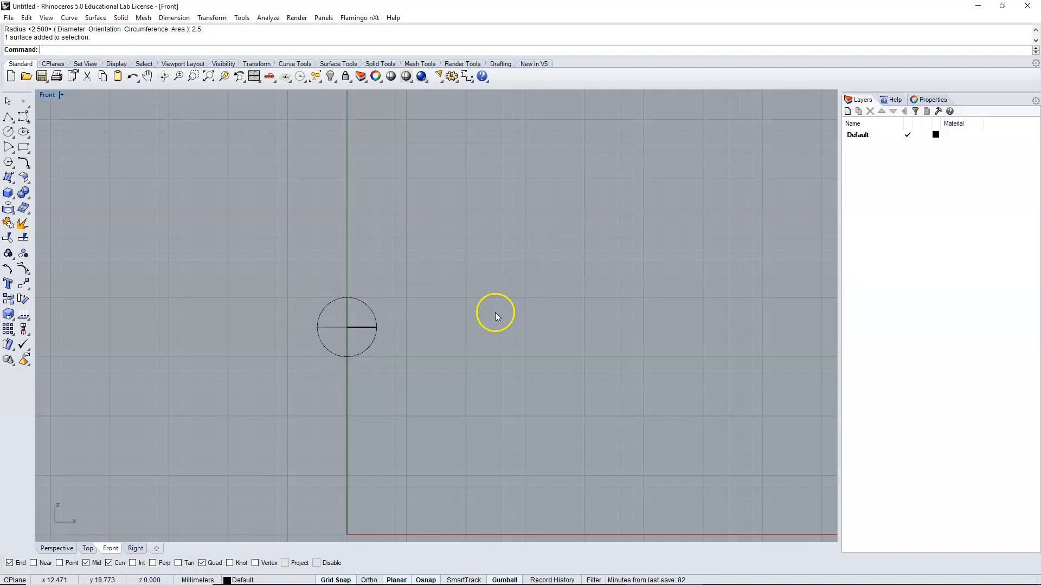
Rotate the sphere 90 degrees in the Front view so that its seam points up along the axis
scroll(389, 399, "down", 2)
right_click_drag(436, 328, 424, 404)
left_click(347, 480)
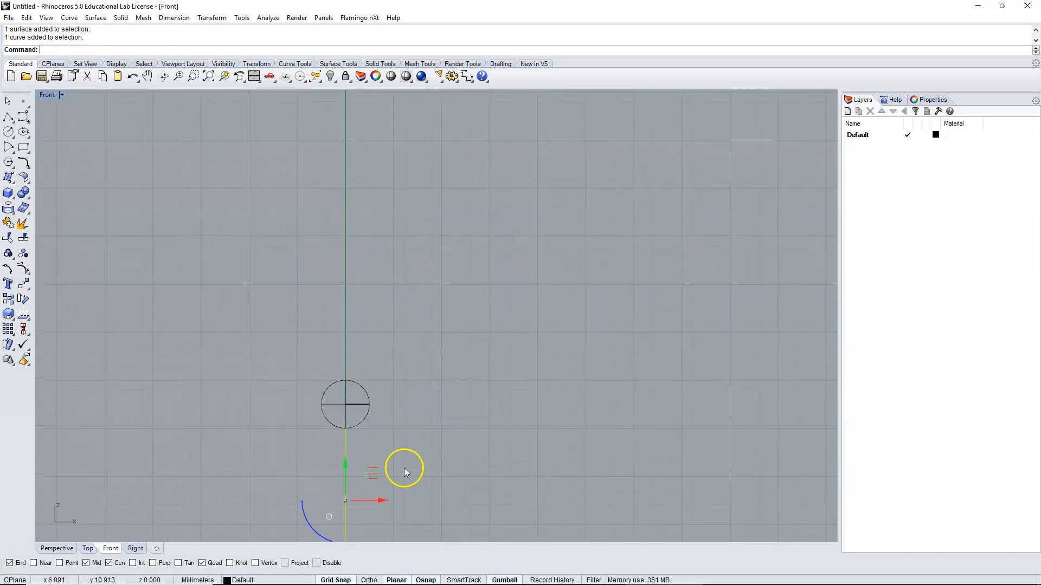
left_click(370, 409)
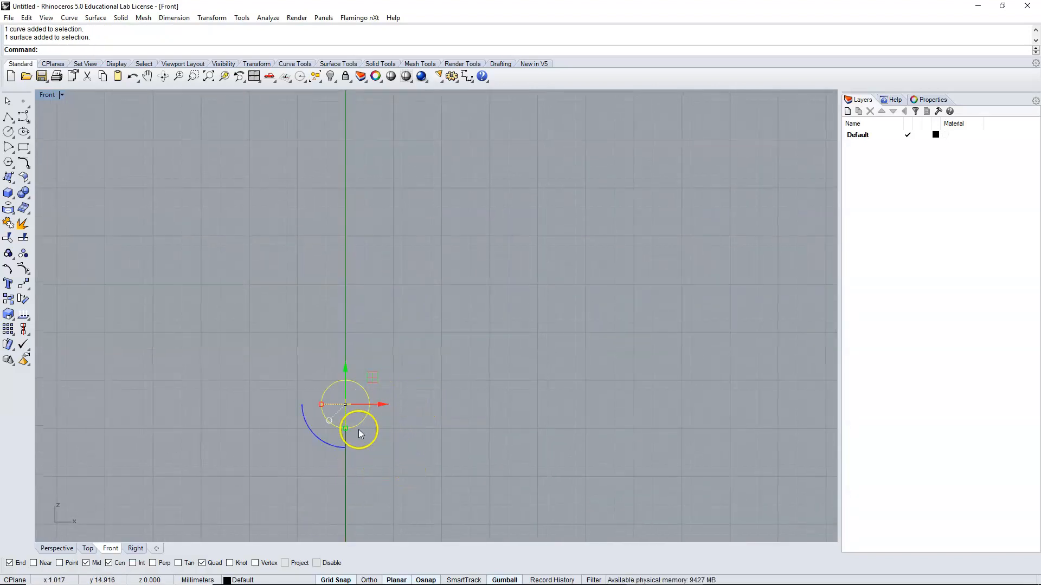
left_click(311, 435)
type("90")
key("Return")
left_click(497, 486)
Draw a vertical polyline about 17 mm long from the sphere's top point up to height 37 mm
left_click(8, 117)
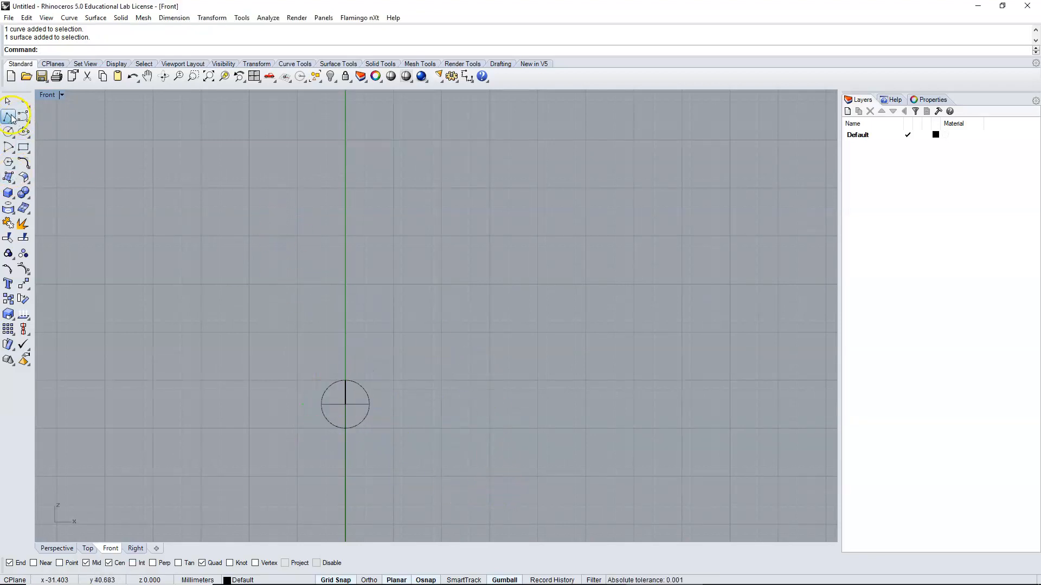
left_click(348, 380)
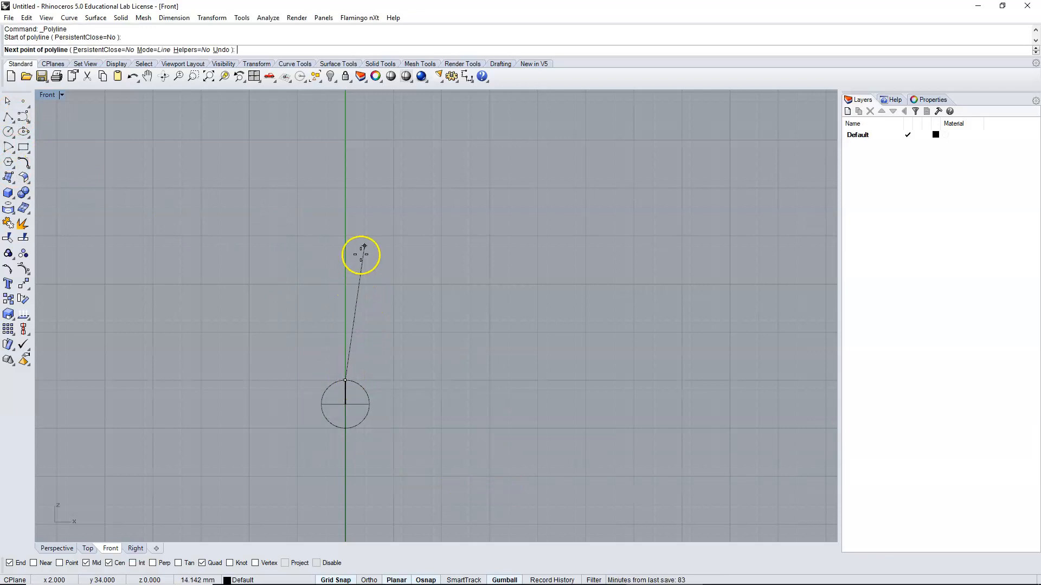
left_click(345, 217)
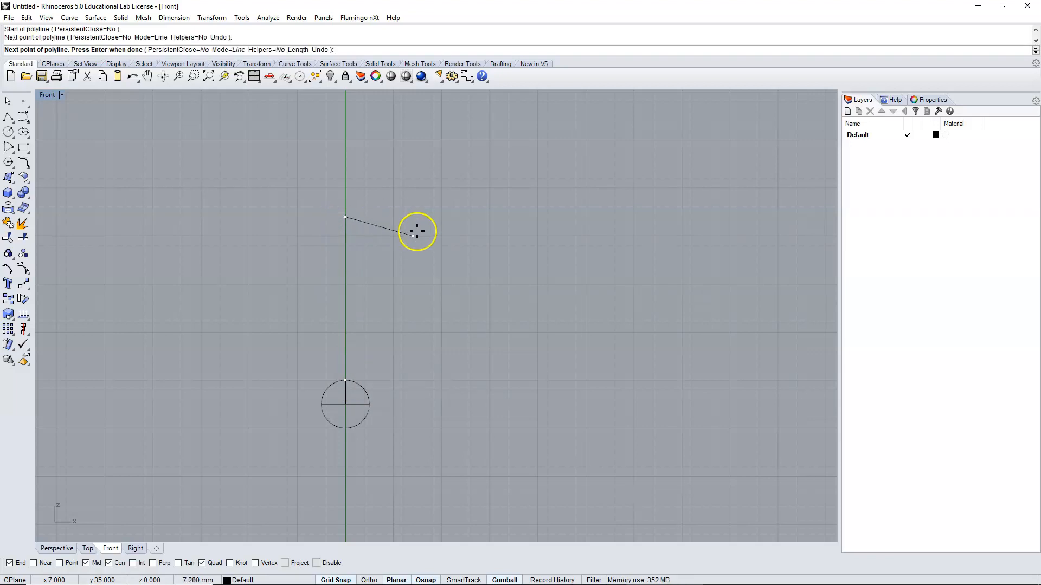
key("Return")
Draw the lower leg's profile as a degree 3 control point curve from x 2, y 15 bulging to x 3, ending near x 2, y 1
scroll(342, 274, "down", 2)
right_click_drag(449, 354, 445, 302)
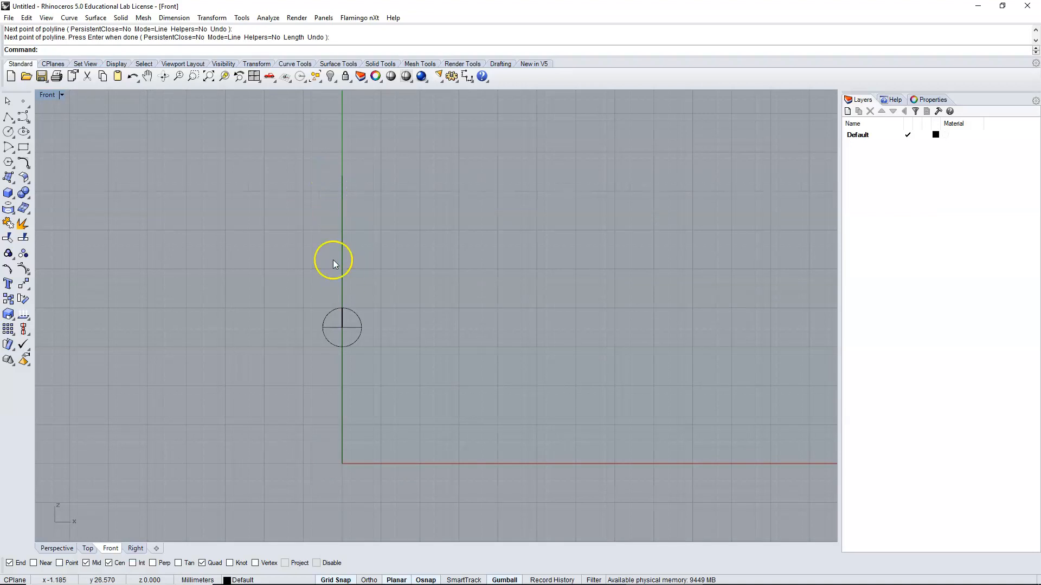
left_click(23, 117)
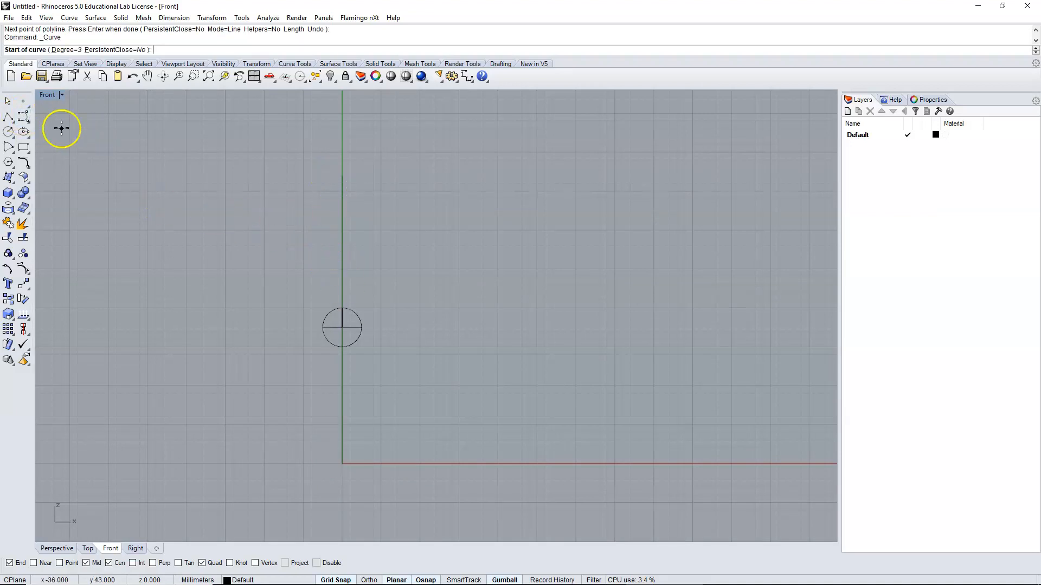
scroll(352, 382, "up", 3)
scroll(355, 337, "up", 1)
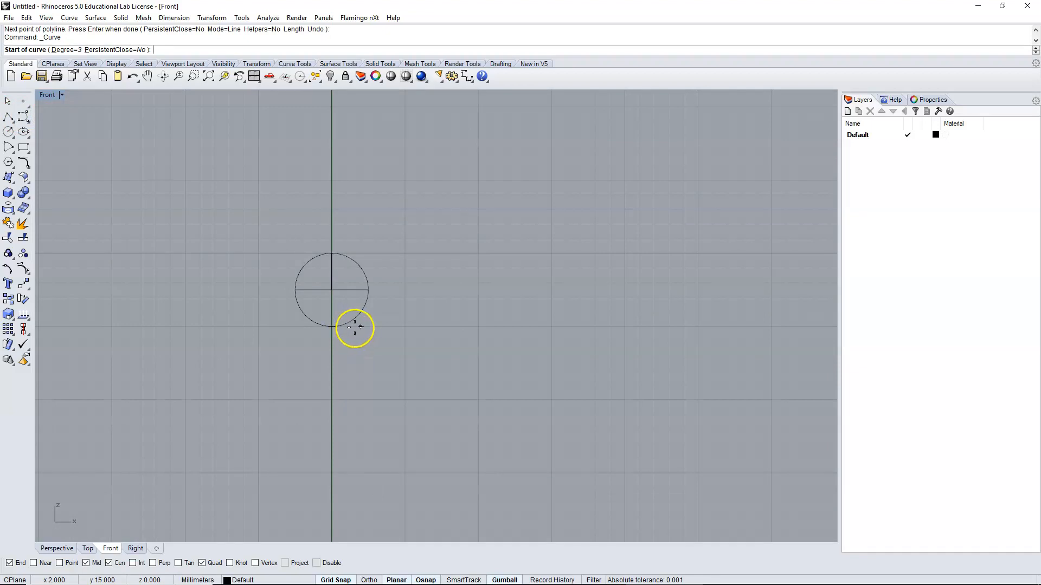
left_click(360, 327)
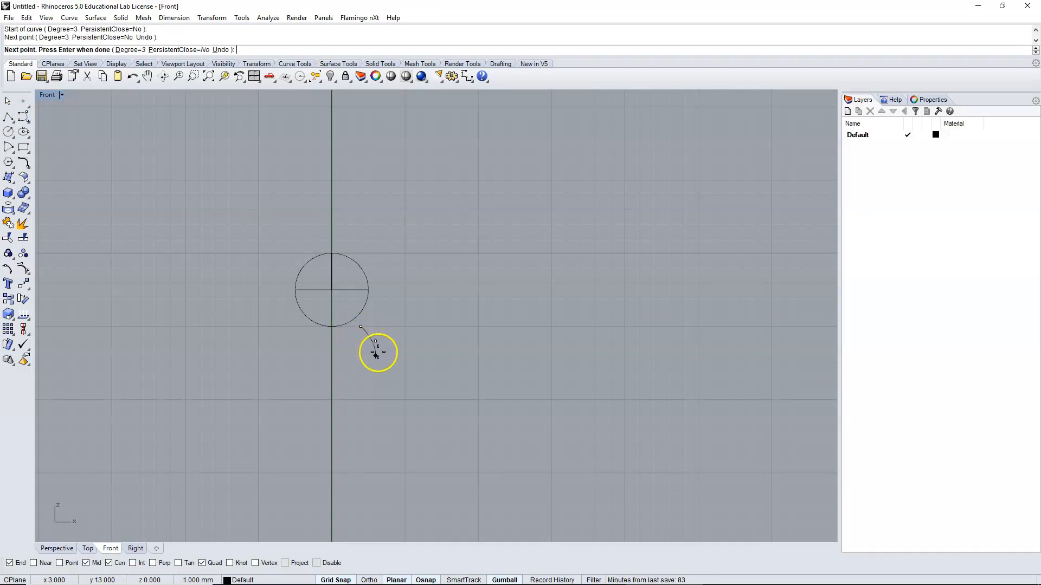
left_click(376, 355)
right_click_drag(383, 400, 383, 290)
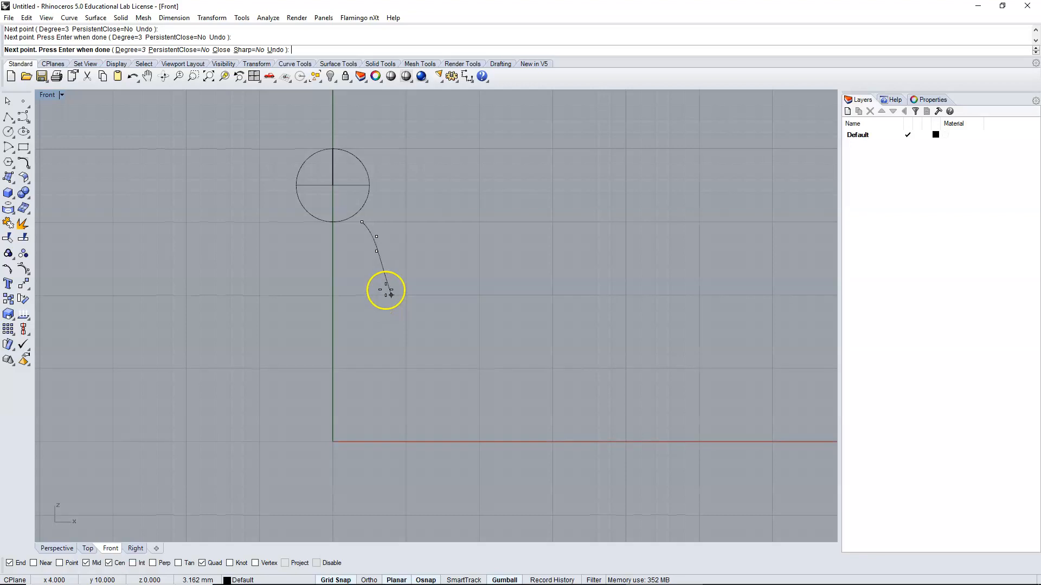
left_click(377, 339)
left_click(362, 368)
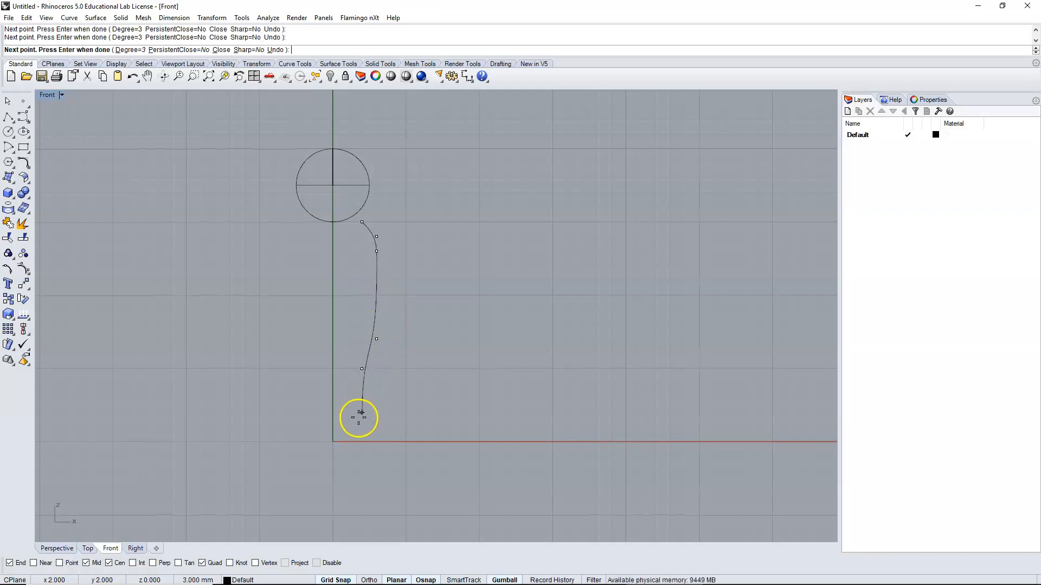
left_click(361, 426)
key("Return")
Draw the upper leg's profile as a degree 3 control point curve from x 1, y 37 through x 4, y 30 and 25, ending near x 2, y 20
right_click_drag(392, 259, 415, 315)
right_click_drag(424, 204, 476, 337)
left_click(390, 161)
key("Return")
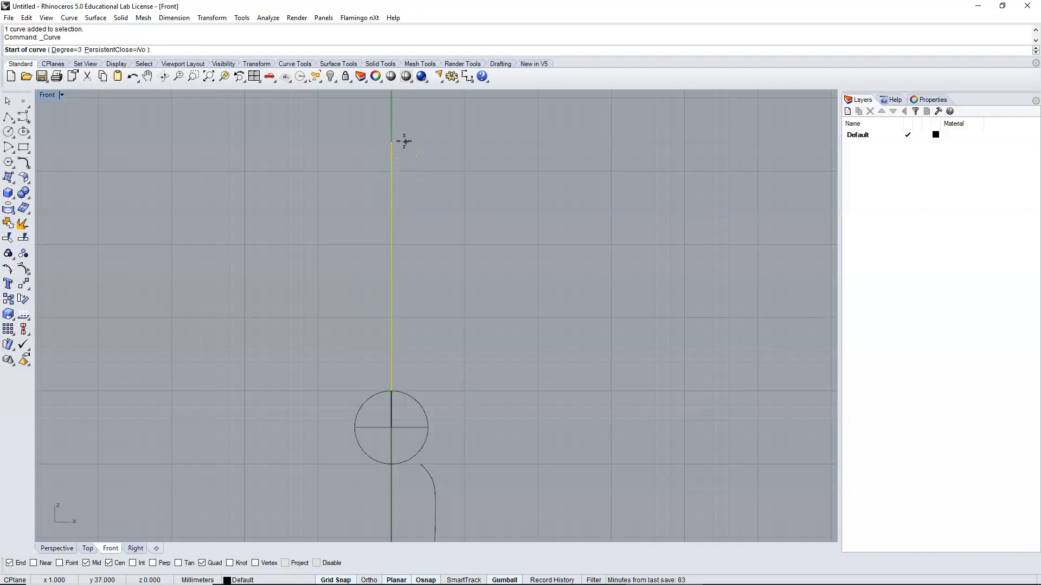
left_click(405, 142)
left_click(420, 156)
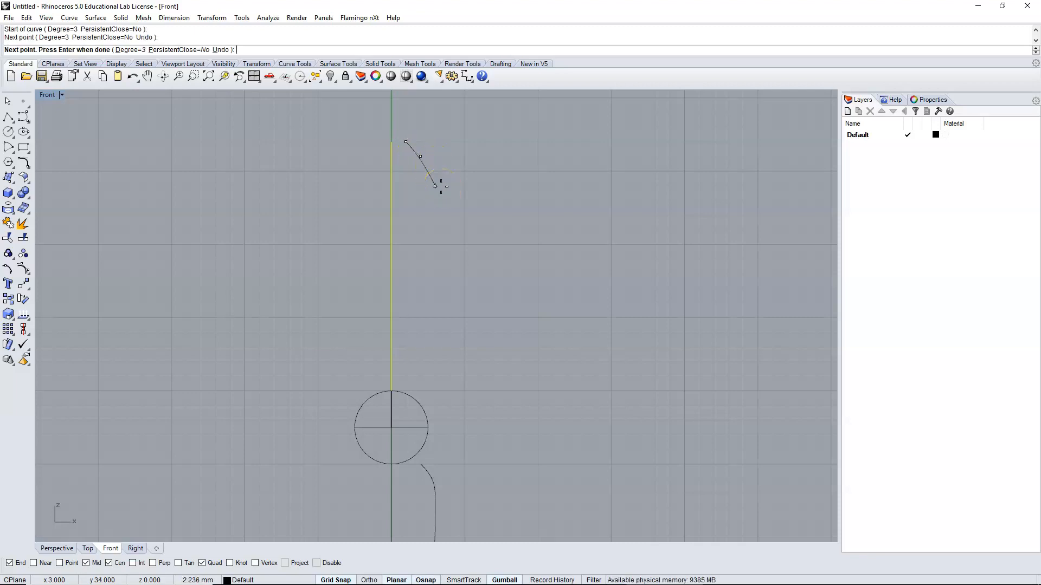
left_click(434, 186)
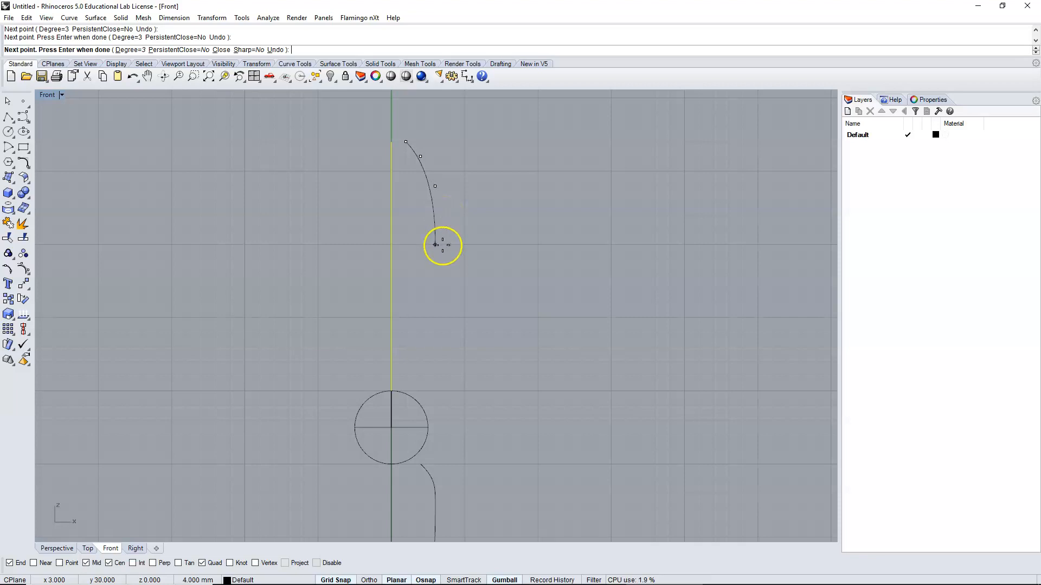
left_click(449, 245)
left_click(450, 317)
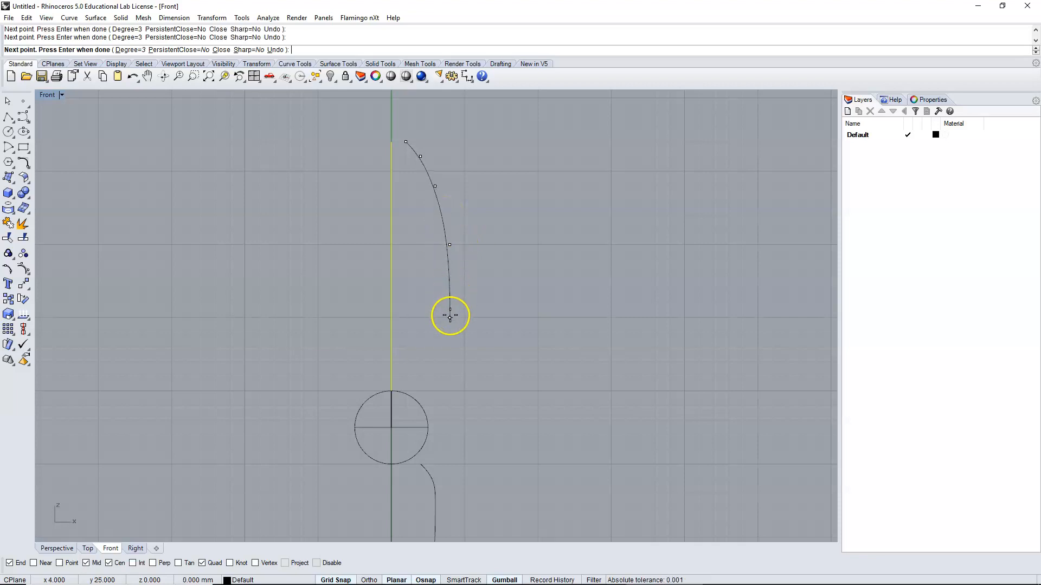
left_click(420, 391)
right_click(477, 322)
scroll(512, 248, "down", 2)
scroll(512, 248, "down", 2)
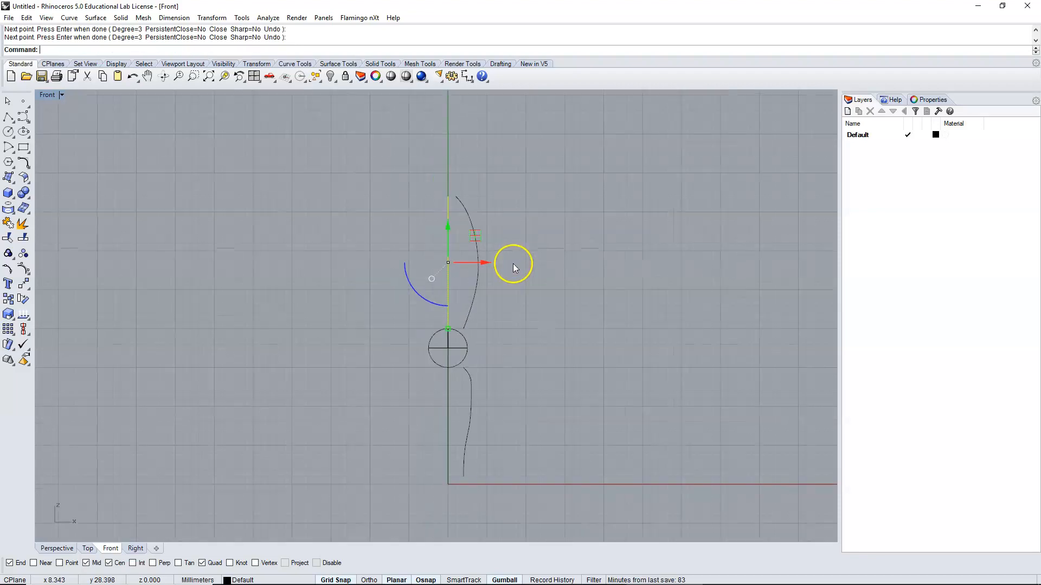
left_click(557, 285)
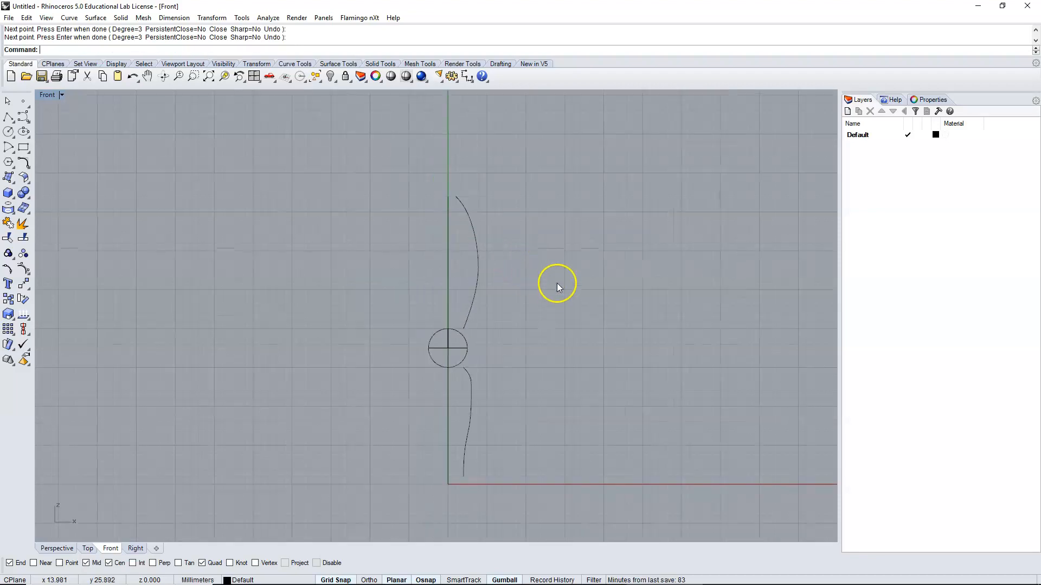
left_click(477, 271)
left_click(470, 395)
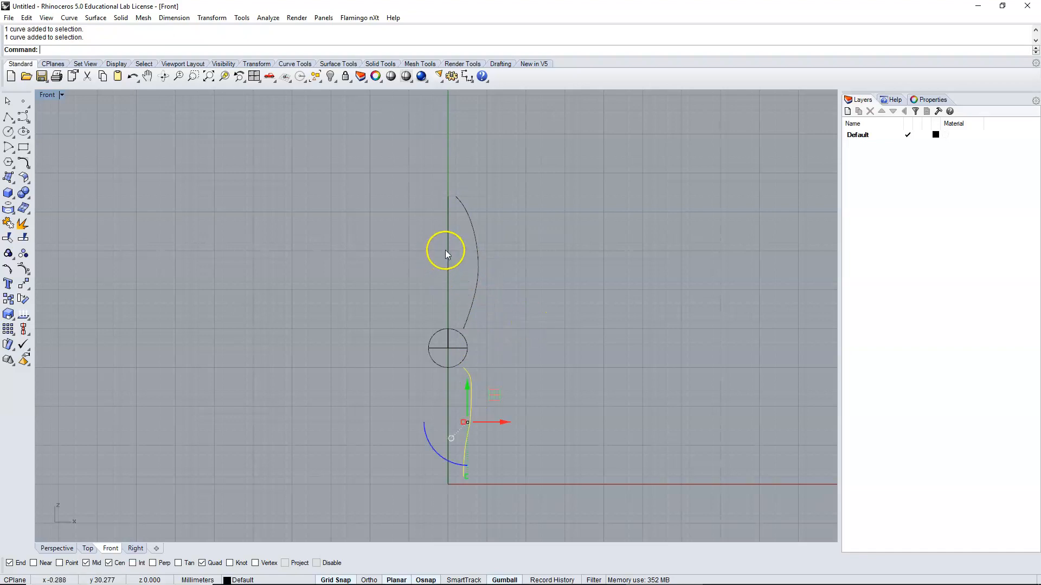
left_click(297, 219)
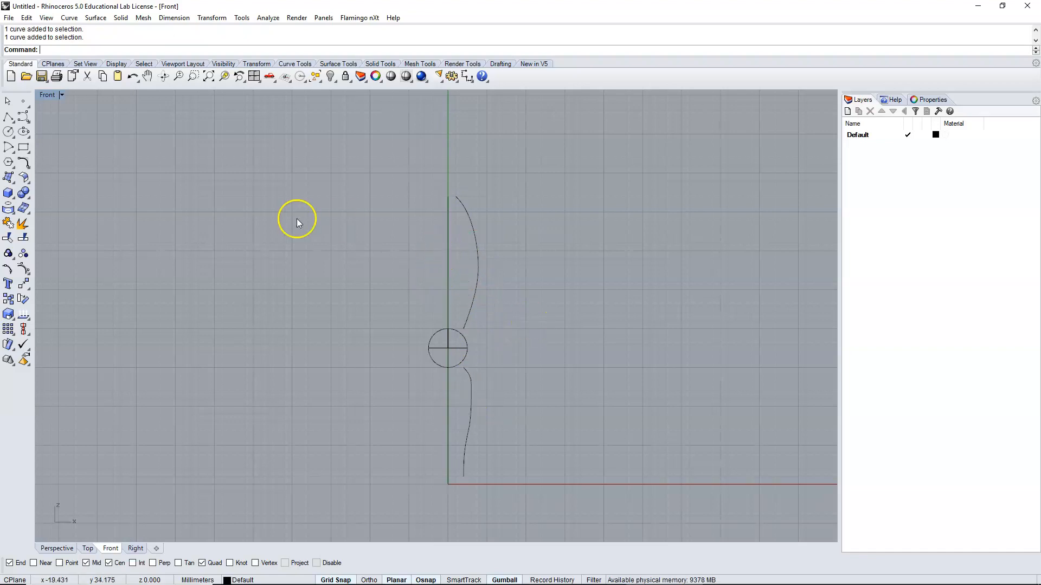
Revolve the upper and lower leg profile curves together through a full circle around the vertical centre axis
left_click(95, 18)
left_click(108, 78)
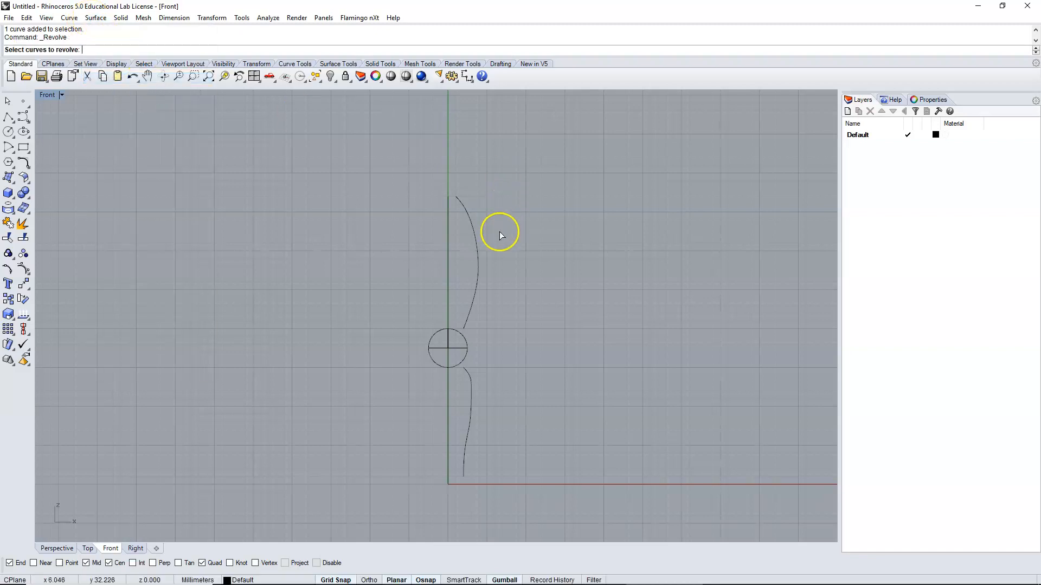
left_click(473, 248)
left_click(469, 393)
key("Return")
left_click(447, 196)
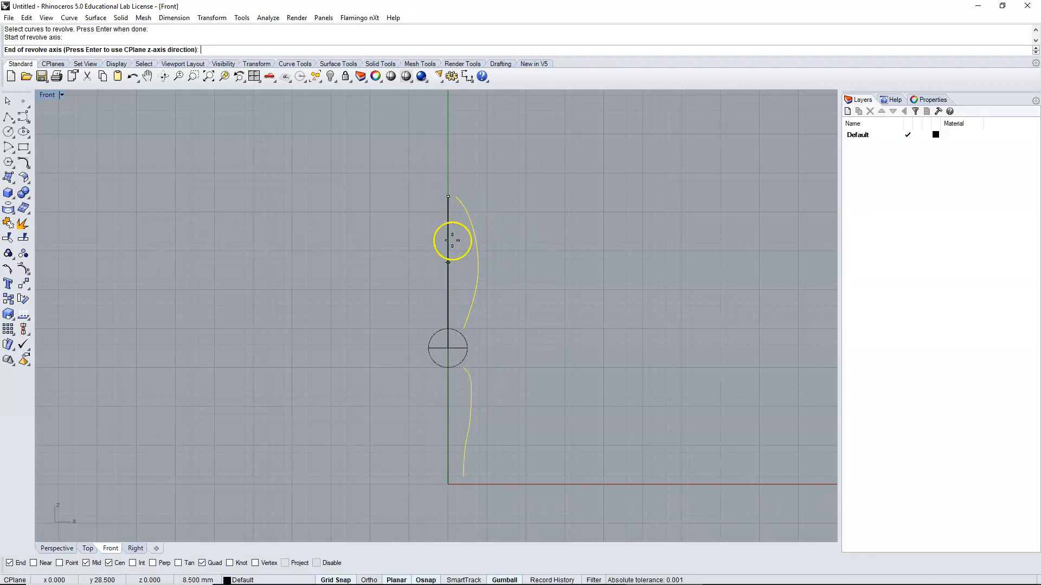
left_click(448, 312)
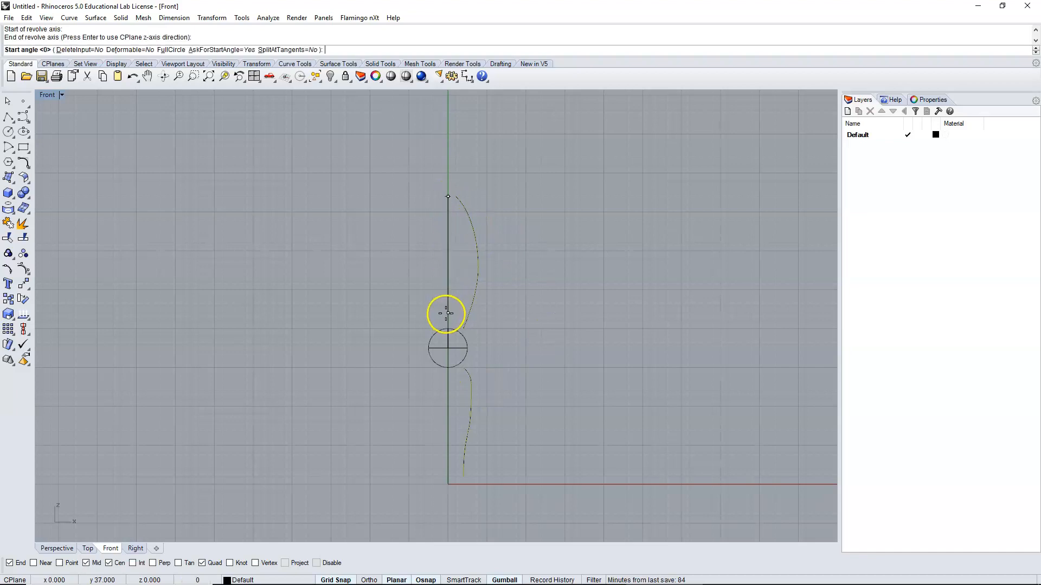
left_click(171, 49)
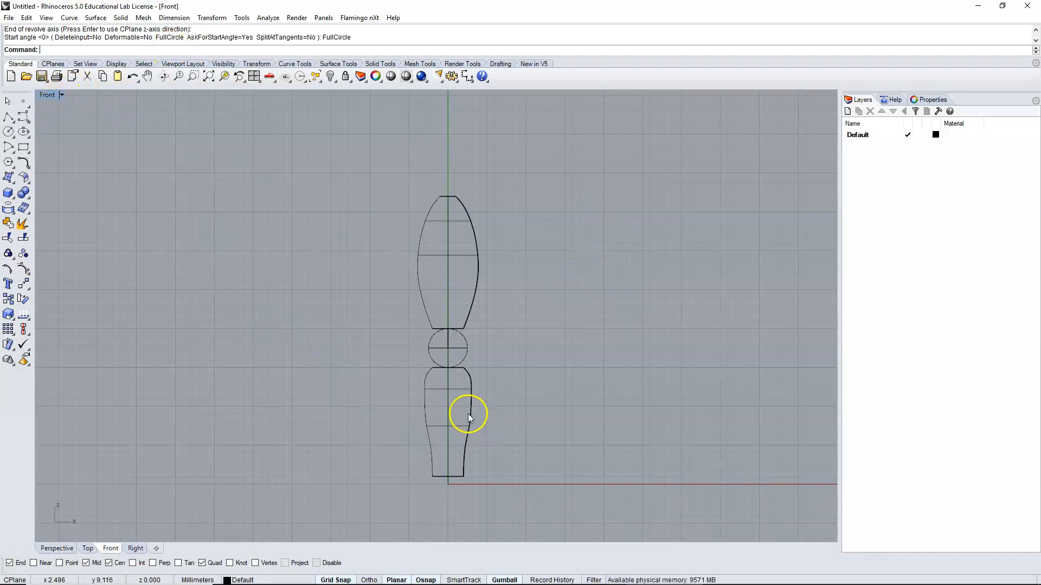
Scale the lower leg surface in one direction from its top centre so its bottom reaches height 0, with Quad, Cen and Mid snaps off
scroll(478, 456, "up", 4)
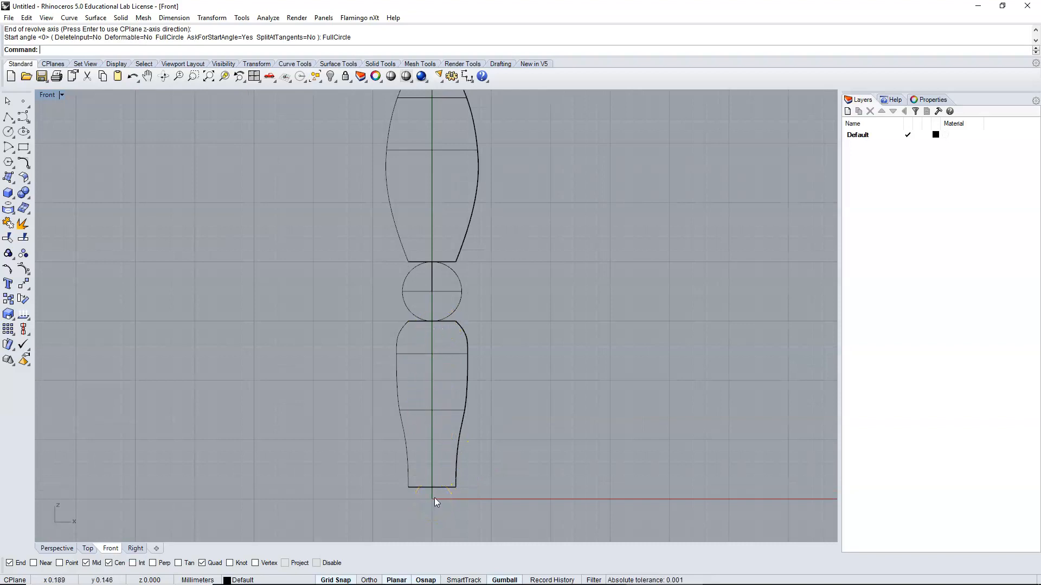
left_click(13, 320)
left_click(49, 325)
left_click(438, 354)
key("Return")
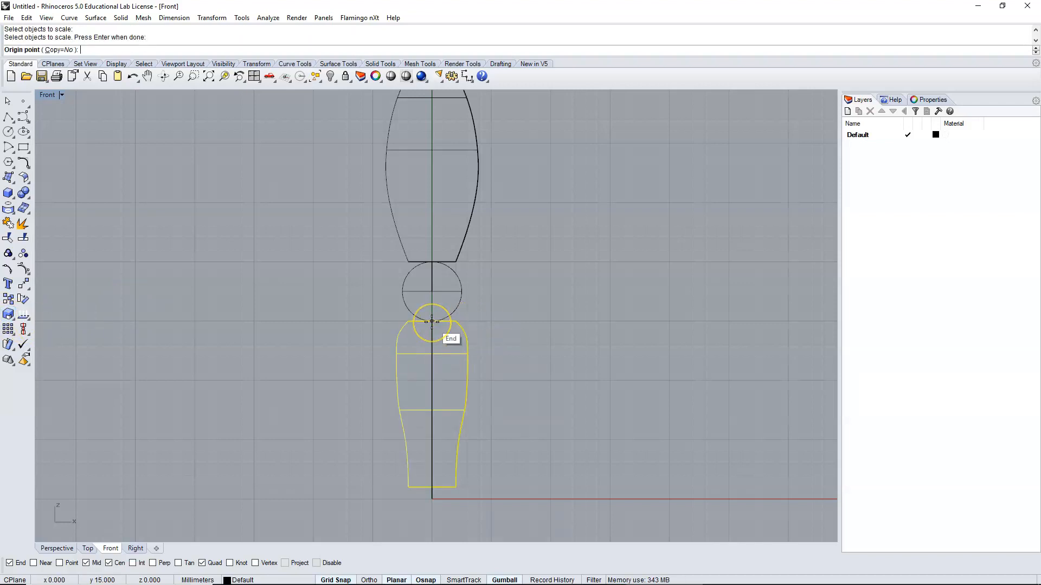
left_click(431, 321)
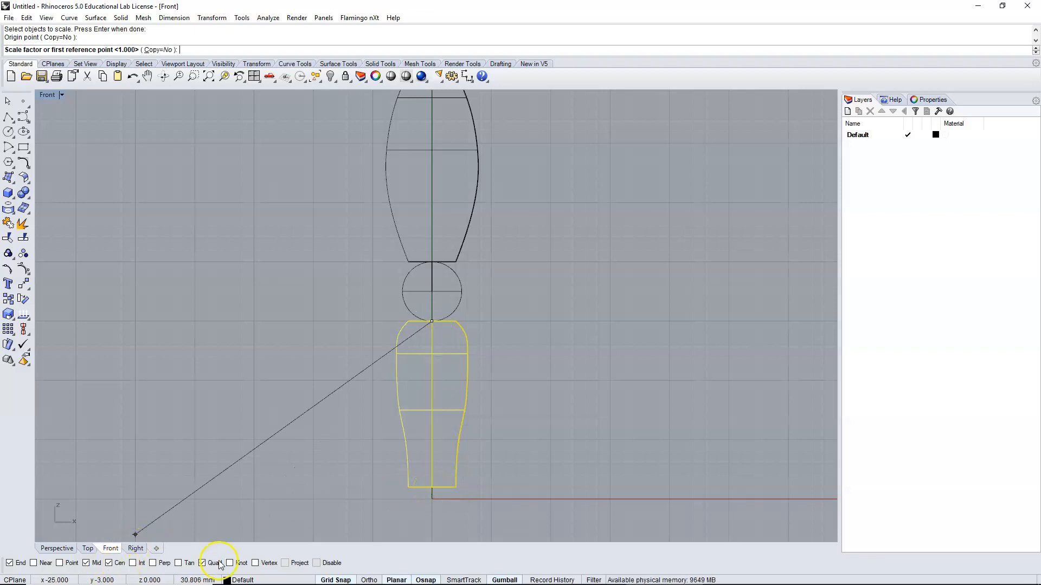
left_click(203, 564)
left_click(109, 563)
left_click(87, 563)
left_click(430, 487)
left_click(433, 498)
Restore the four-viewport layout with the whole leg framed in the Front view
scroll(545, 378, "down", 6)
right_click_drag(565, 318, 435, 288)
scroll(372, 365, "up", 2)
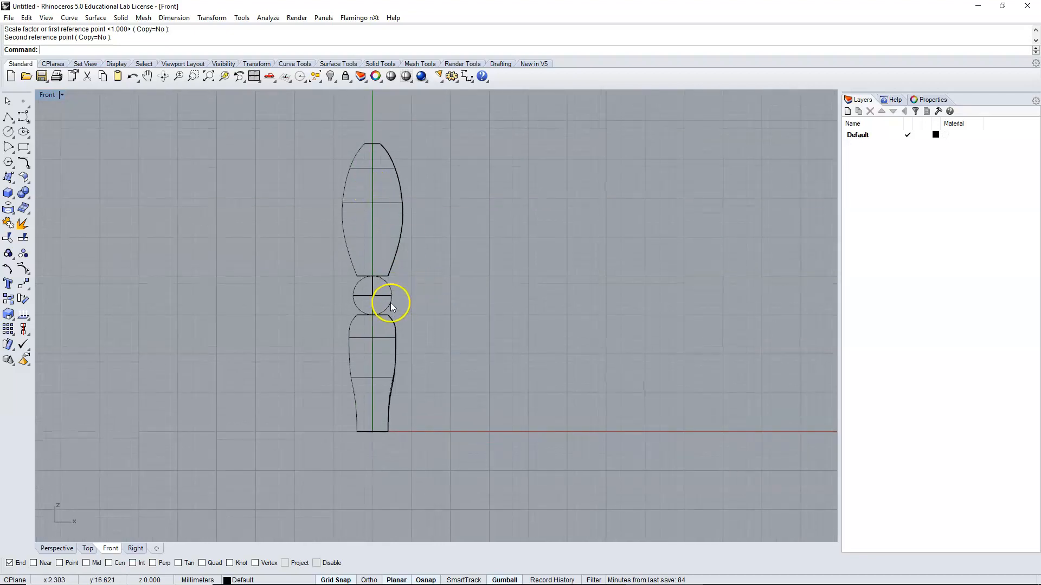
double_click(49, 95)
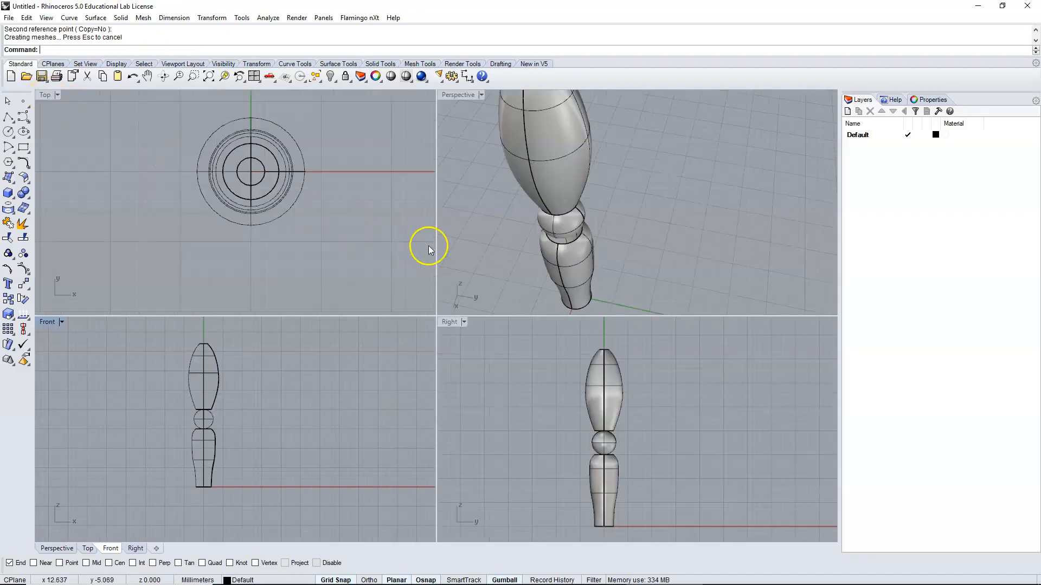
left_click(593, 391)
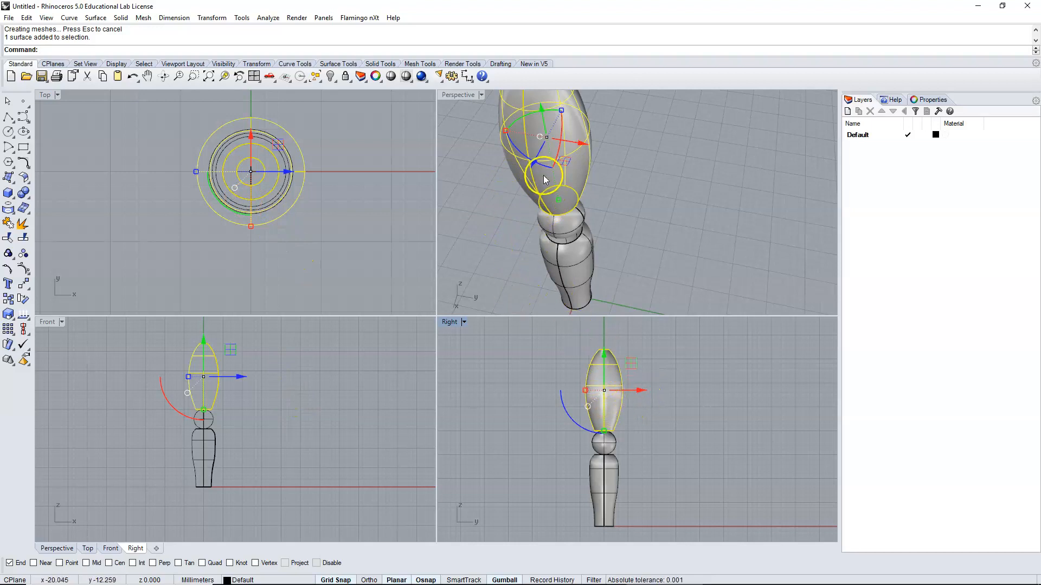
left_click(522, 152)
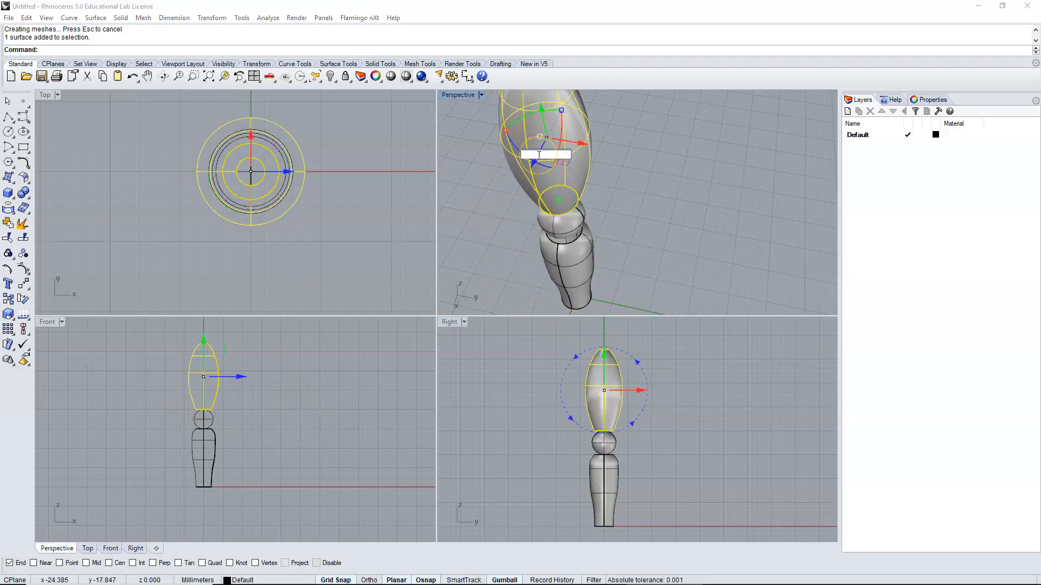
left_click(643, 209)
Rotate the upper leg surface 90 degrees about its vertical axis
right_click_drag(643, 209, 679, 244)
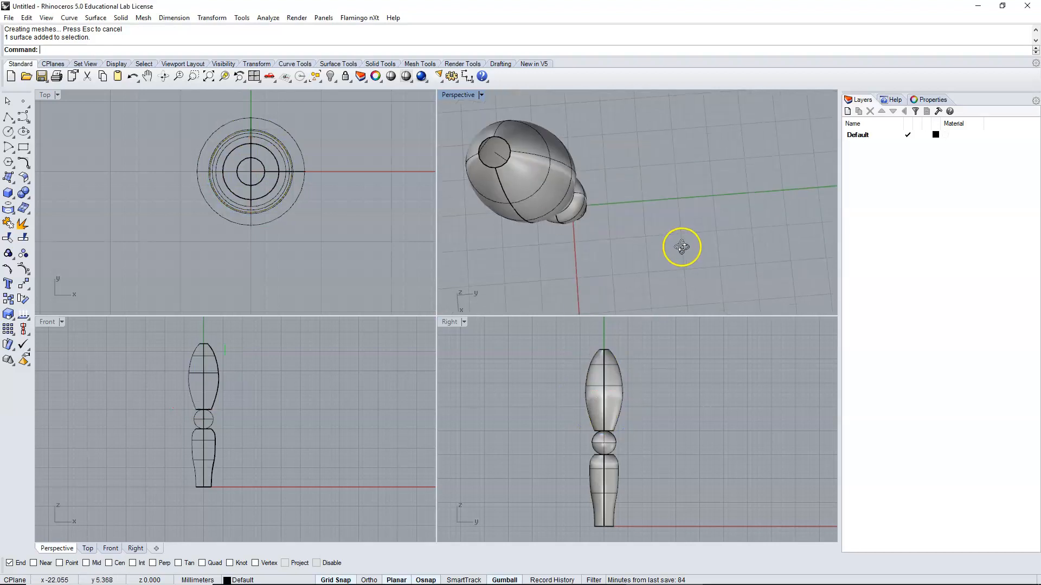
left_click(544, 207)
mouse_move(545, 209)
right_mouse_down()
mouse_move(590, 166)
mouse_move(630, 158)
mouse_move(659, 203)
mouse_move(629, 229)
mouse_move(565, 204)
right_mouse_up()
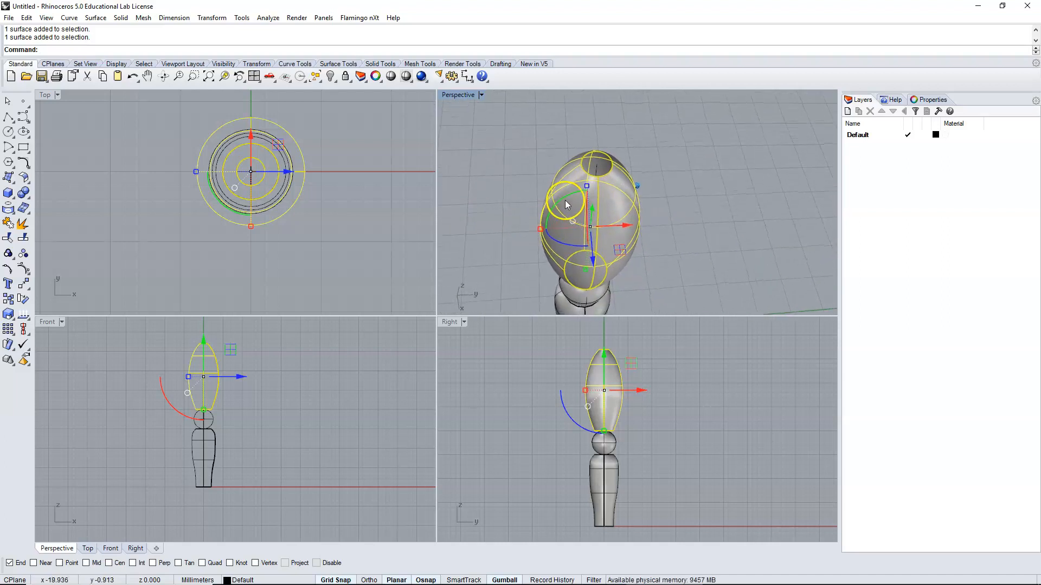
left_click(563, 198)
type("90")
key("Return")
left_click(765, 404)
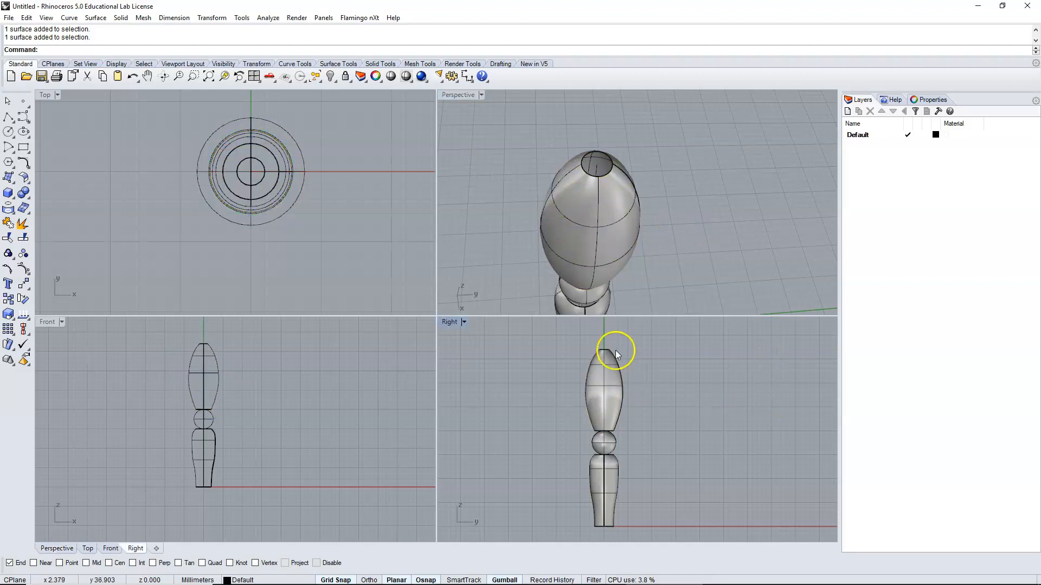
Rotate the lower leg surface about its vertical axis so its seam lines up with the upper leg's seam
right_click_drag(654, 367, 637, 293)
right_click_drag(651, 297, 574, 263)
left_click(587, 273)
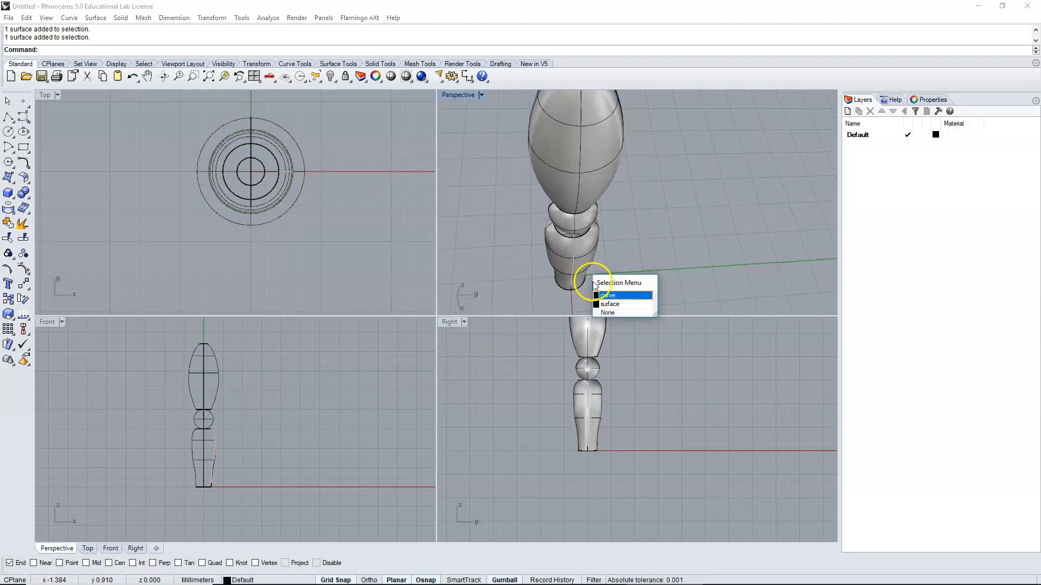
left_click(612, 305)
mouse_move(557, 240)
right_mouse_down()
mouse_move(583, 238)
mouse_move(541, 242)
right_mouse_up()
left_click(536, 241)
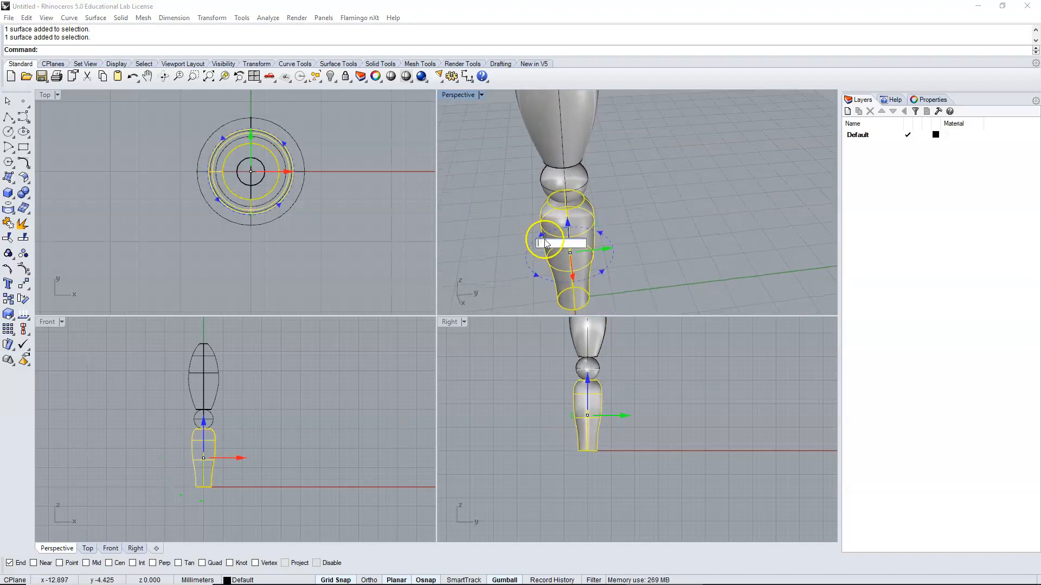
left_click(756, 499)
Try to rotate the knee sphere 90 degrees in the Right view
right_click_drag(711, 176, 584, 195)
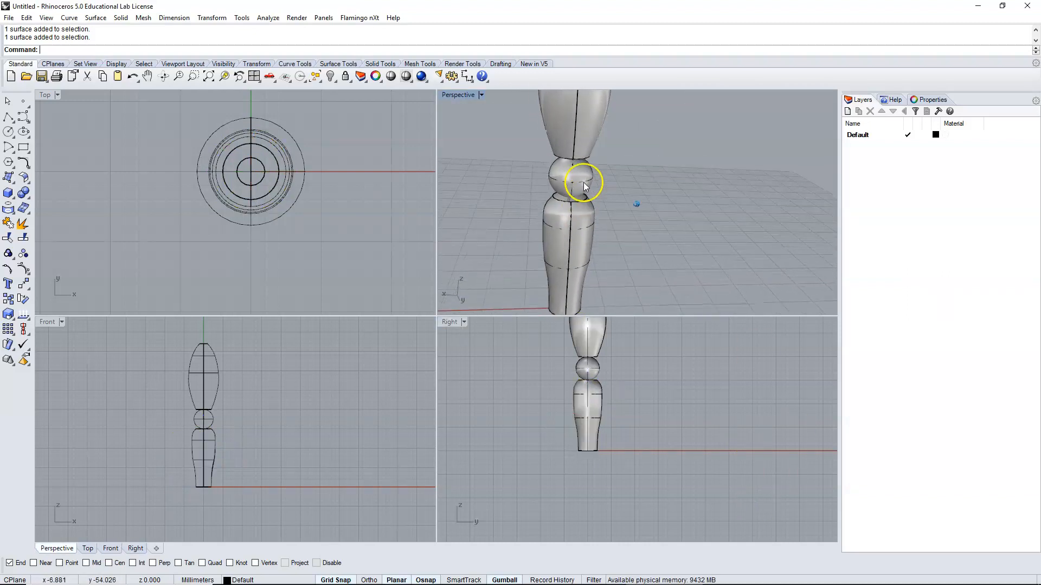
left_click(584, 199)
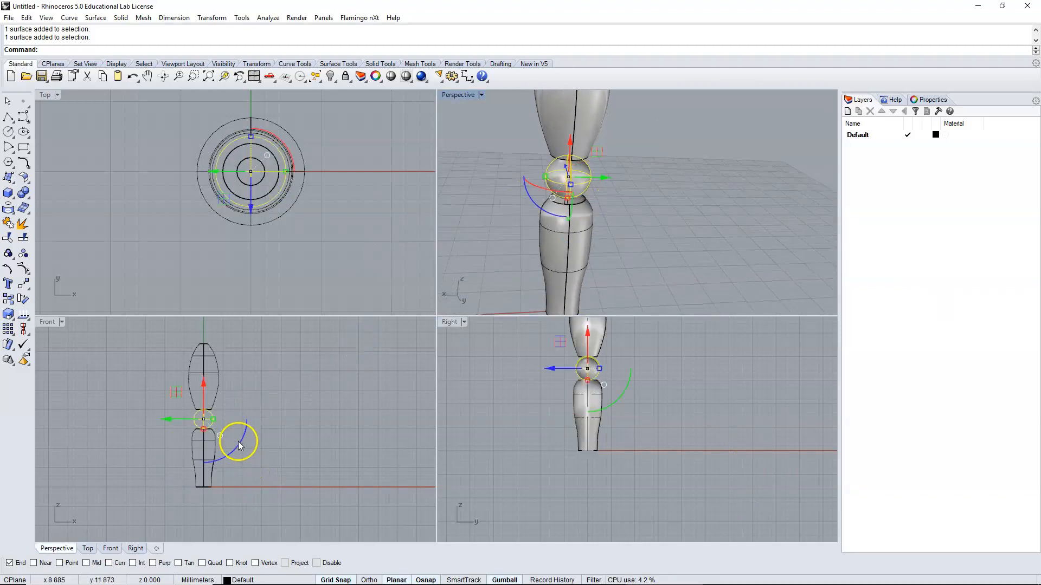
left_click(693, 357)
scroll(567, 372, "up", 14)
left_click(641, 364)
right_click_drag(697, 383, 695, 390)
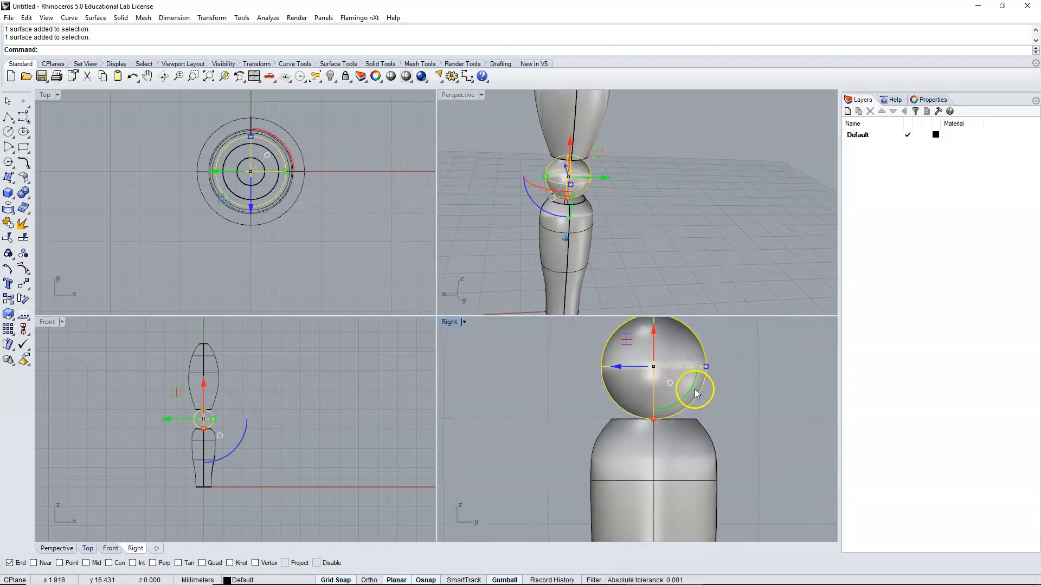
left_click(691, 389)
type("90")
key("Return")
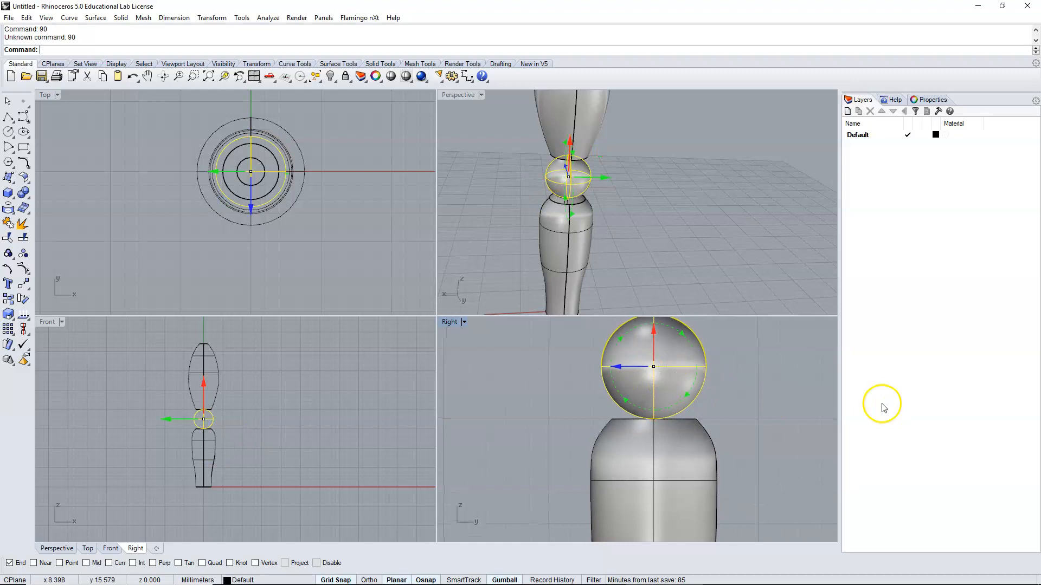
left_click(721, 259)
Rotate the knee sphere 90 degrees about the world X axis so its seam lines up with the leg surfaces' seams
right_click_drag(721, 258, 624, 195)
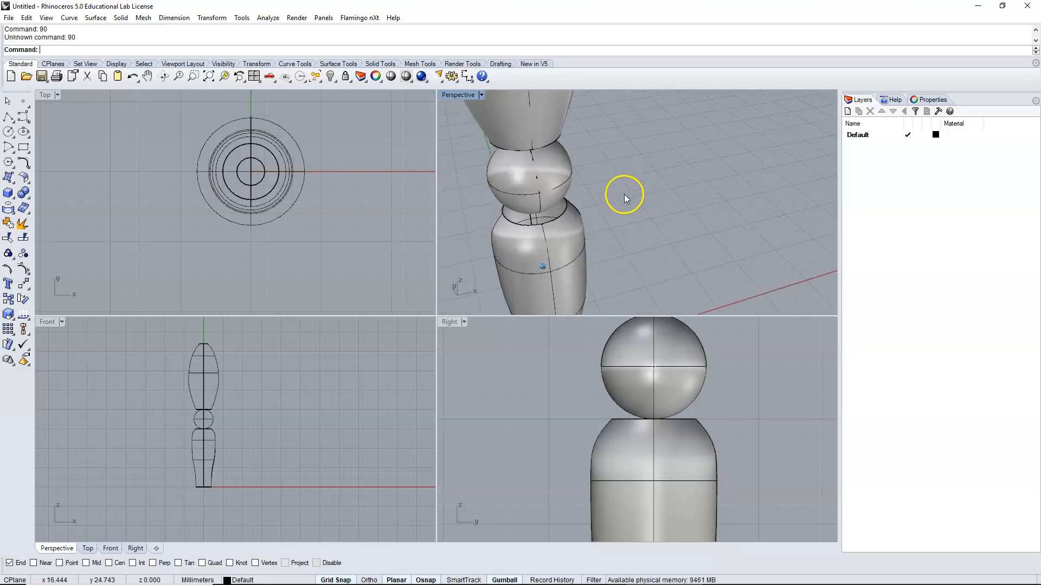
scroll(534, 209, "up", 7)
right_click_drag(534, 209, 638, 221, "shift")
left_click(700, 196)
right_click_drag(685, 186, 568, 196)
left_click(574, 189)
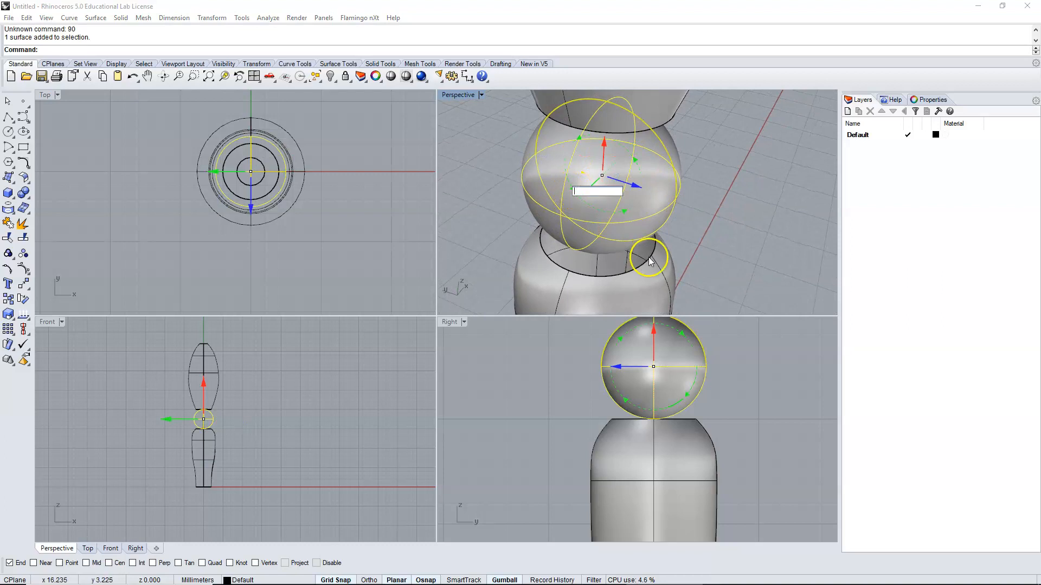
type("90")
key("Return")
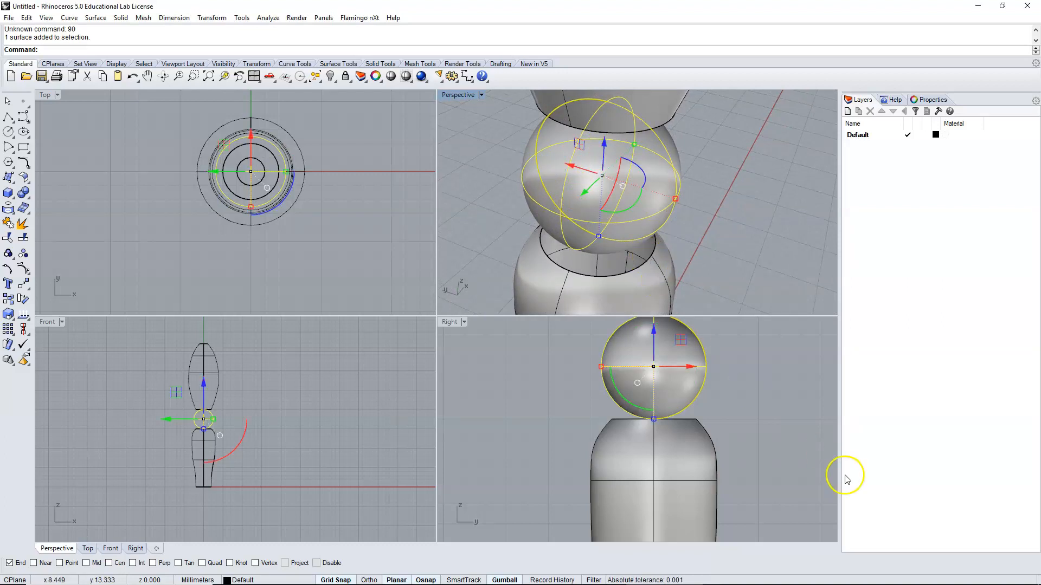
left_click(744, 424)
Cap the planar holes of the upper and lower leg surfaces to make both parts solid
right_click_drag(720, 191, 617, 181)
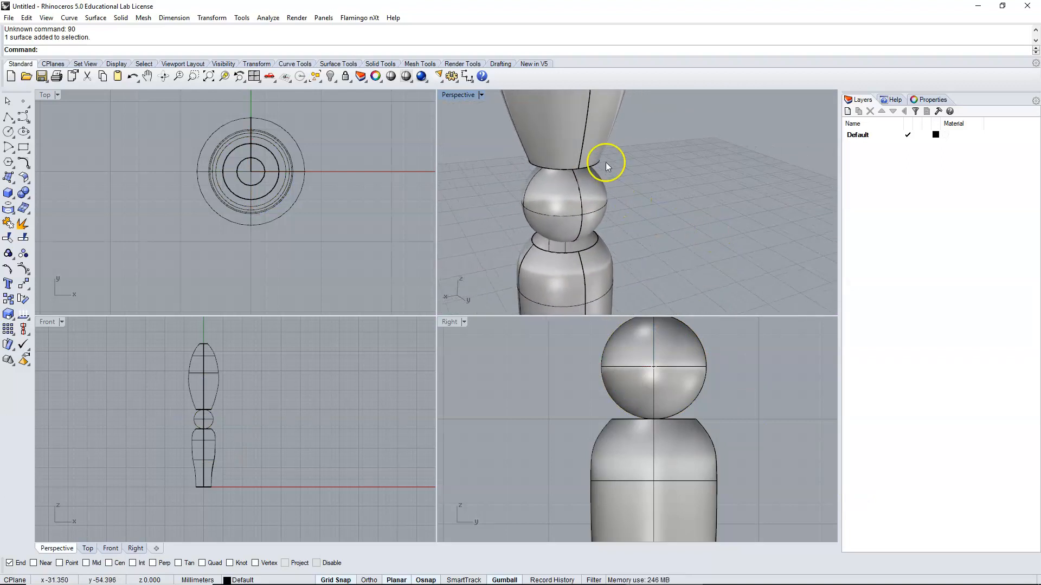
double_click(454, 94)
right_click_drag(455, 93, 395, 282)
left_click(395, 282)
left_click(393, 411, "shift")
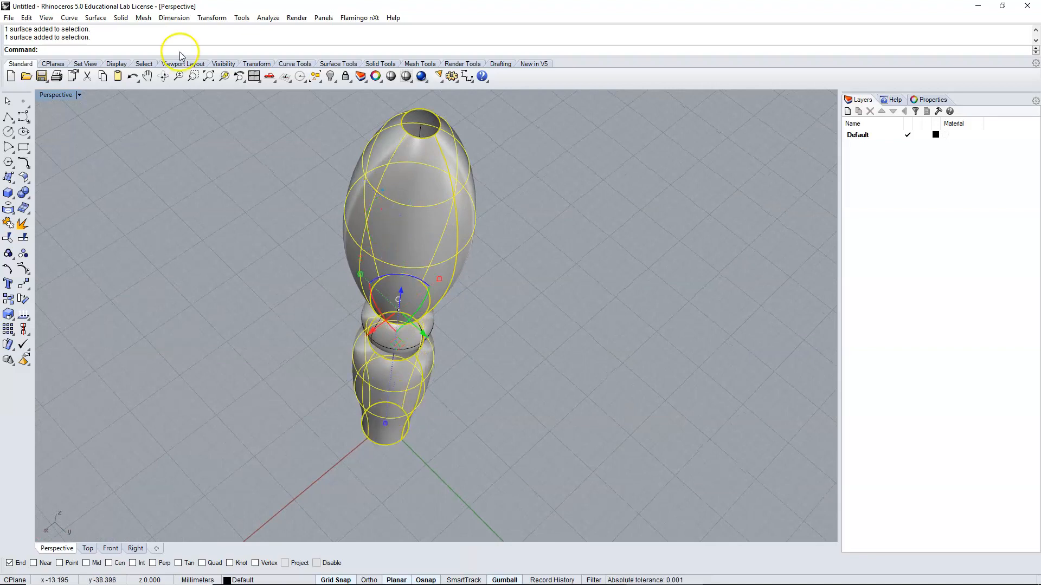
left_click(119, 18)
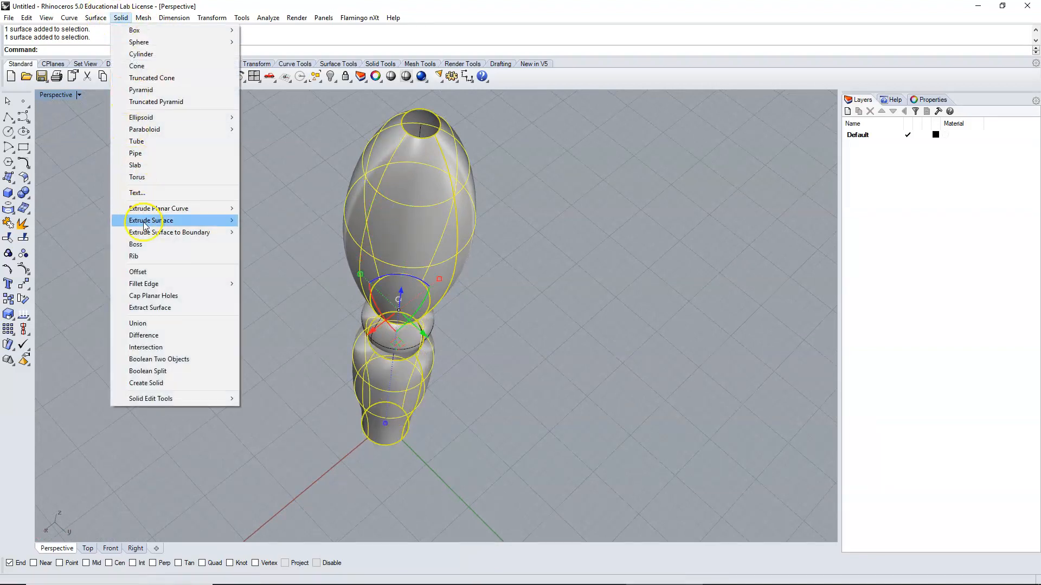
left_click(146, 295)
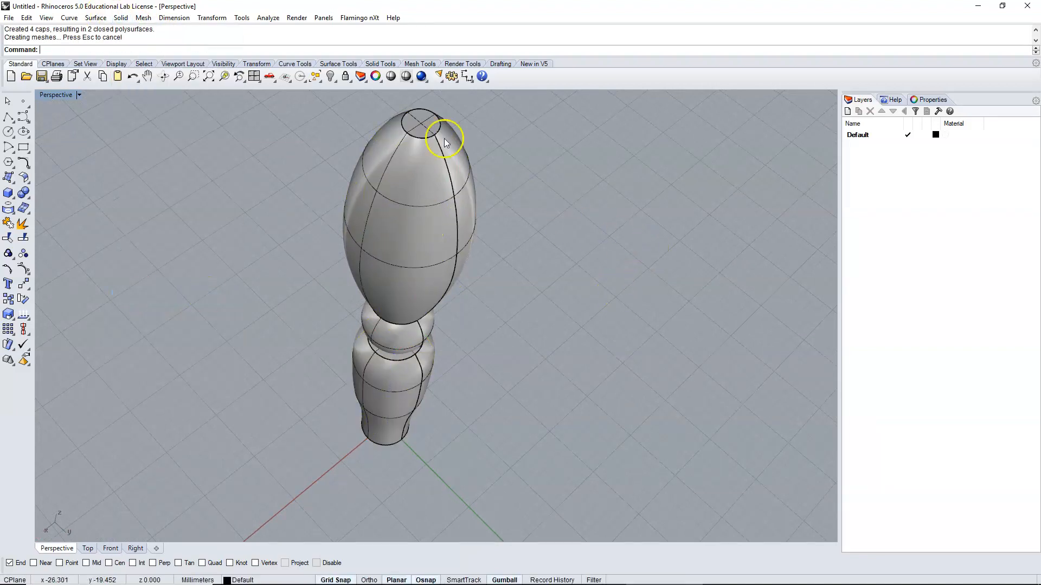
Return to the four-viewport layout and set the Front viewport's display mode to Shaded
right_click_drag(573, 337, 530, 277)
double_click(49, 97)
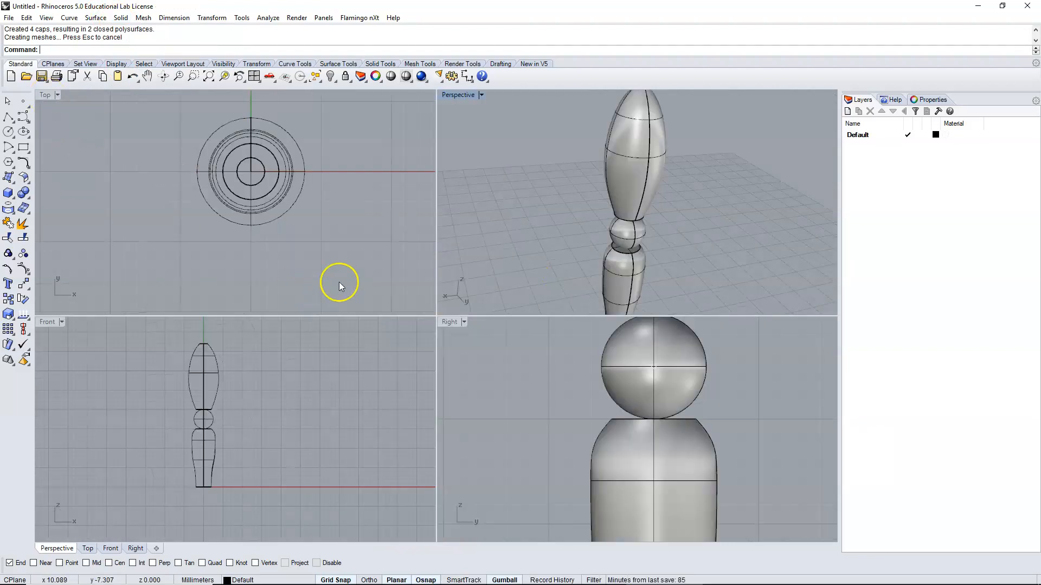
scroll(552, 347, "down", 5)
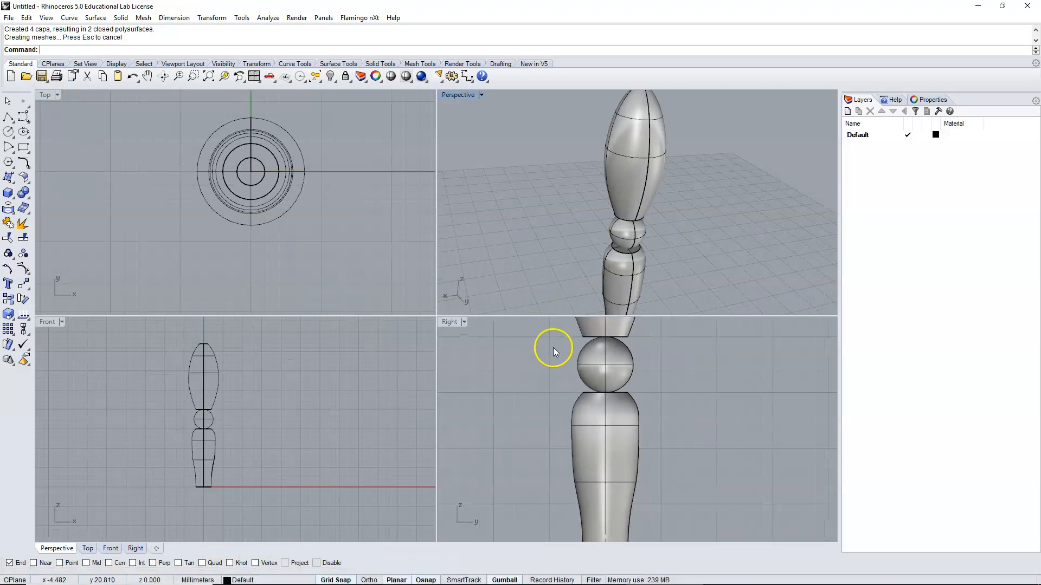
right_click_drag(613, 303, 626, 211)
scroll(611, 148, "down", 4)
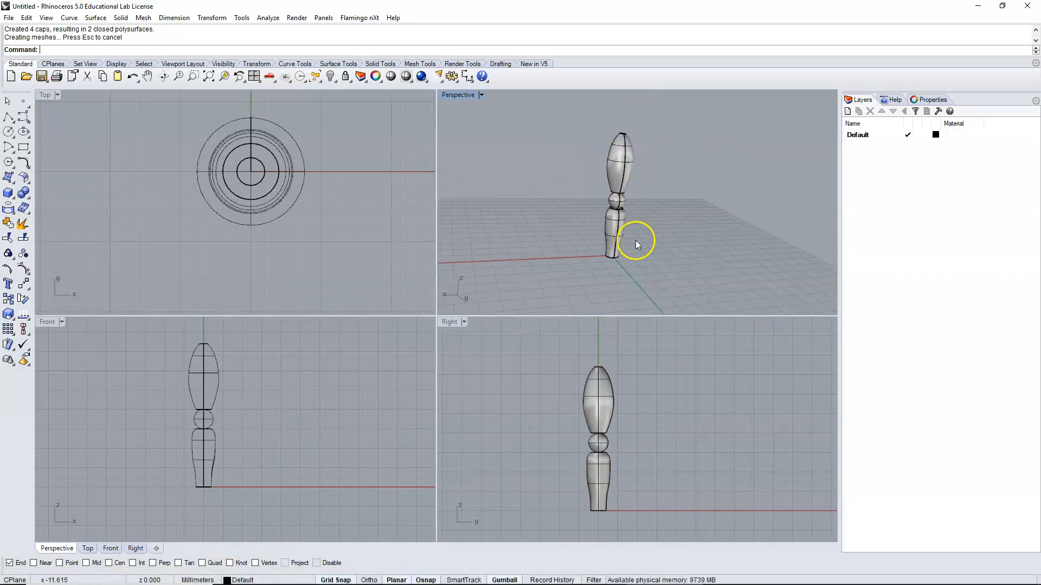
scroll(635, 242, "up", 7)
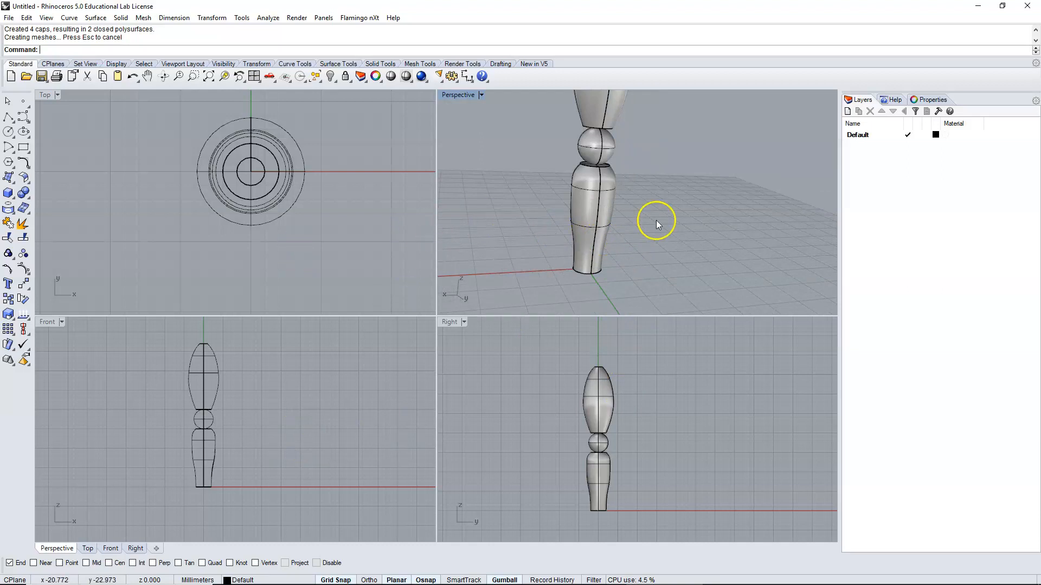
scroll(246, 406, "up", 2)
left_click(60, 323)
left_click(96, 277)
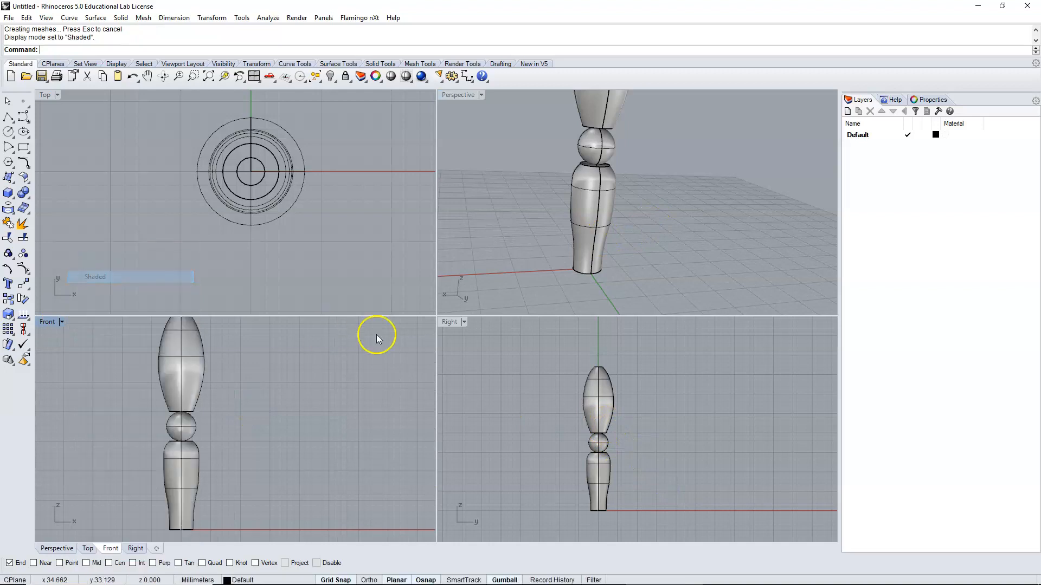
scroll(606, 460, "up", 4)
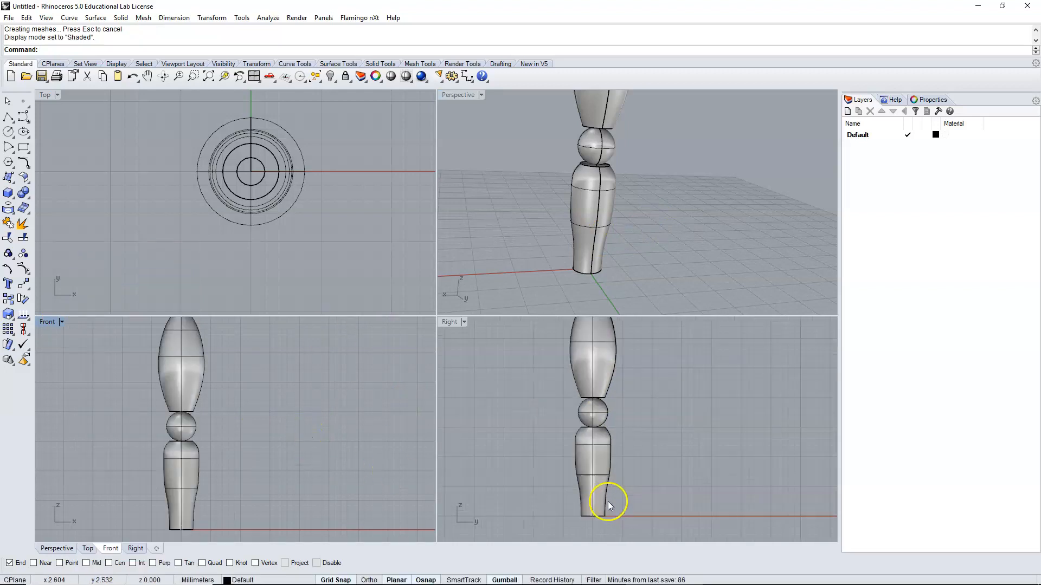
right_click_drag(600, 372, 648, 441)
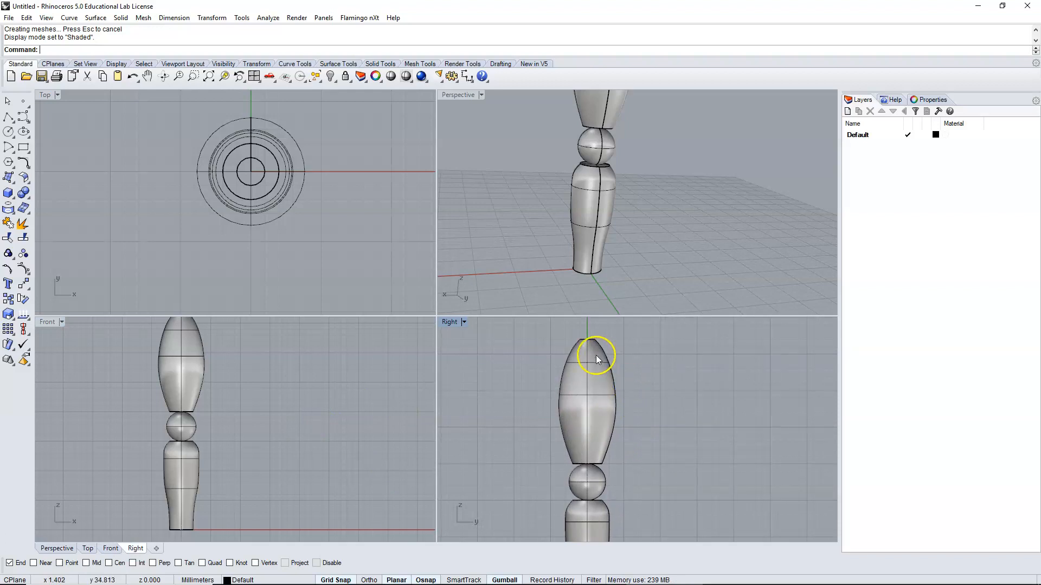
right_click_drag(235, 353, 287, 416)
scroll(261, 395, "up", 4)
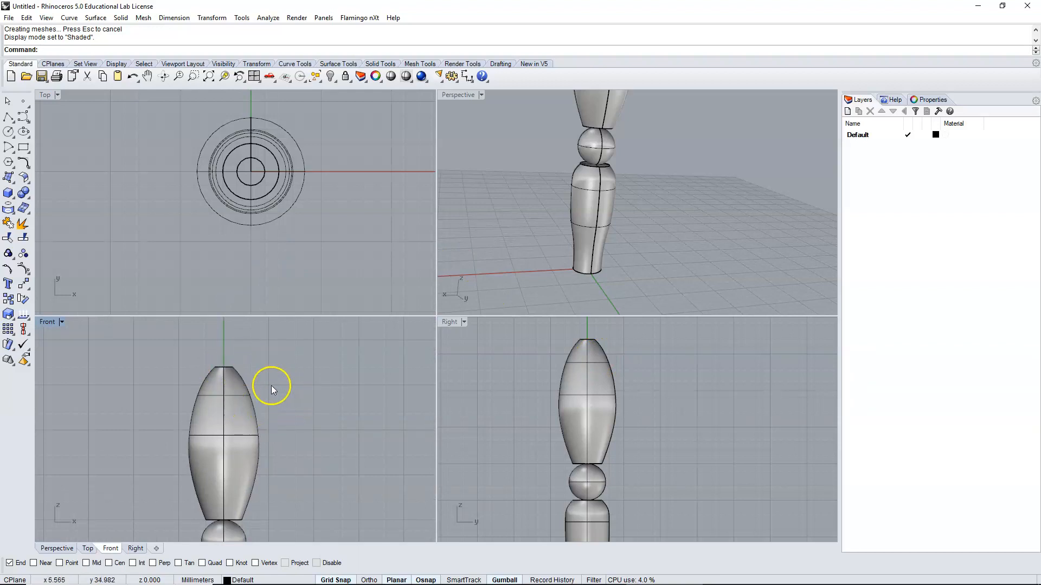
Set the Front viewport to Wireframe and draw a three-point degree-3 concave curve, about 6 mm tall, across the upper leg's top
left_click(69, 323)
left_click(104, 265)
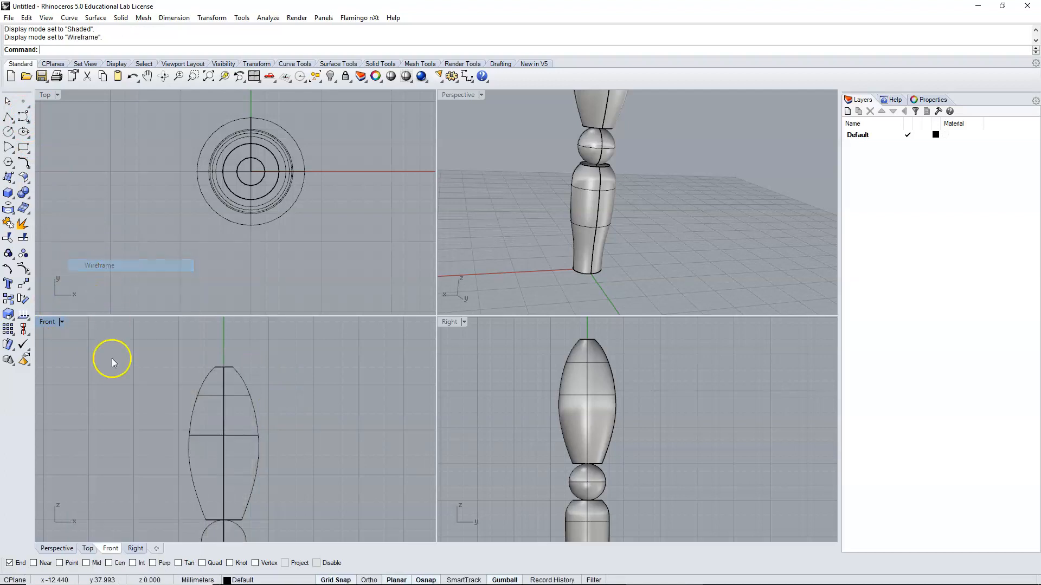
scroll(181, 377, "up", 5)
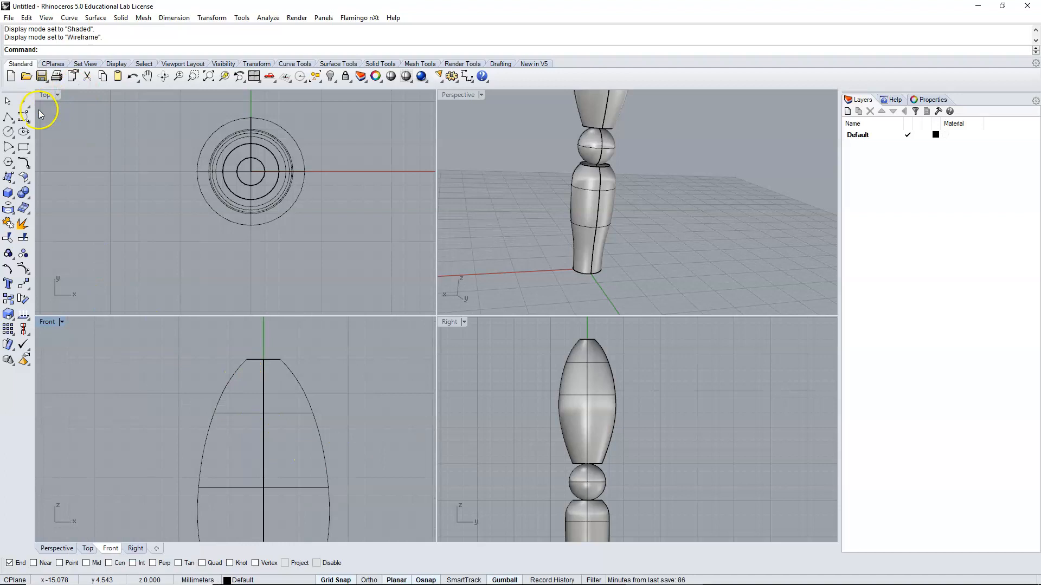
left_click(21, 118)
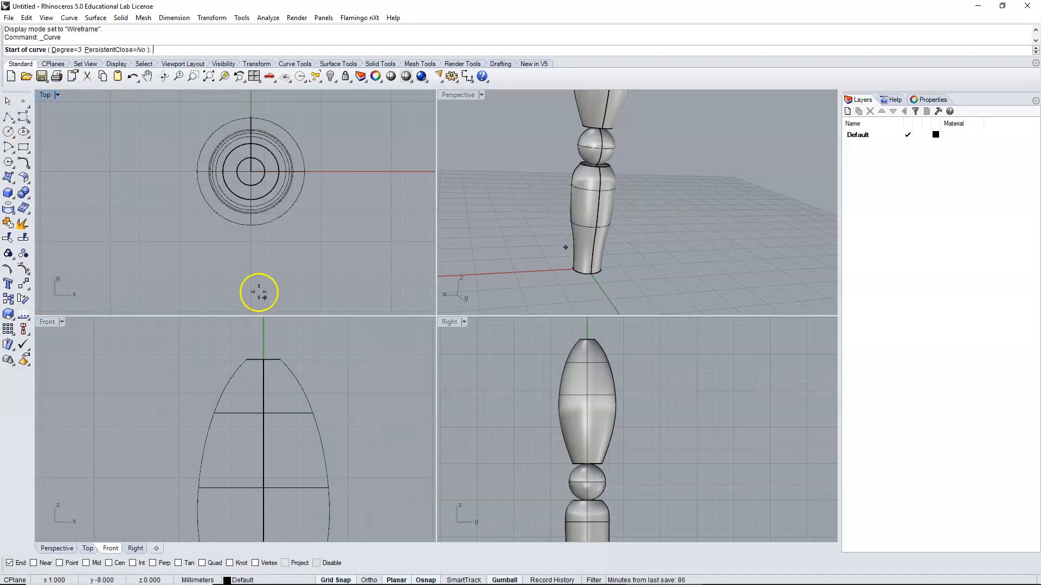
left_click(229, 343)
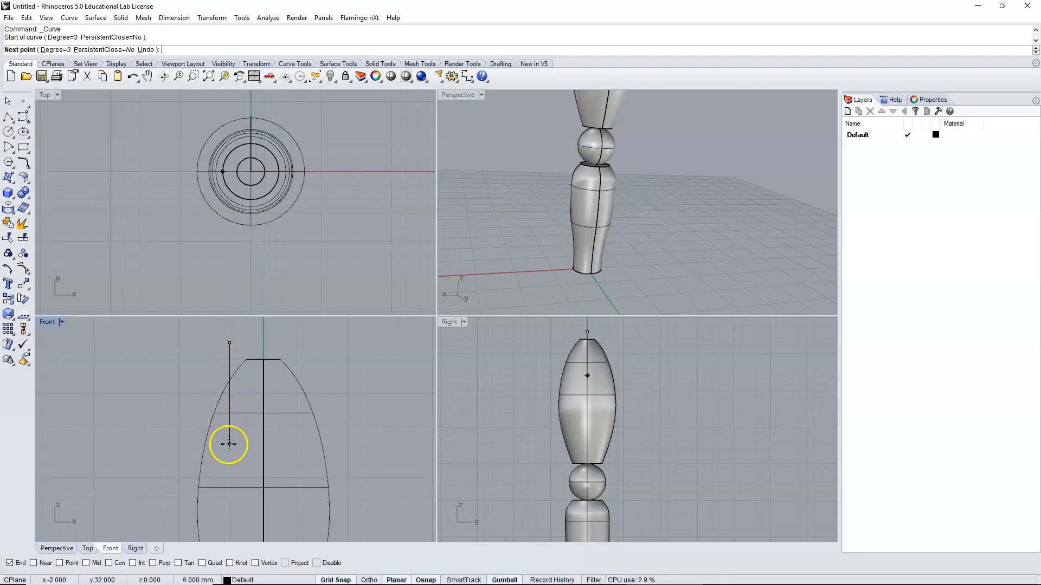
left_click(228, 445)
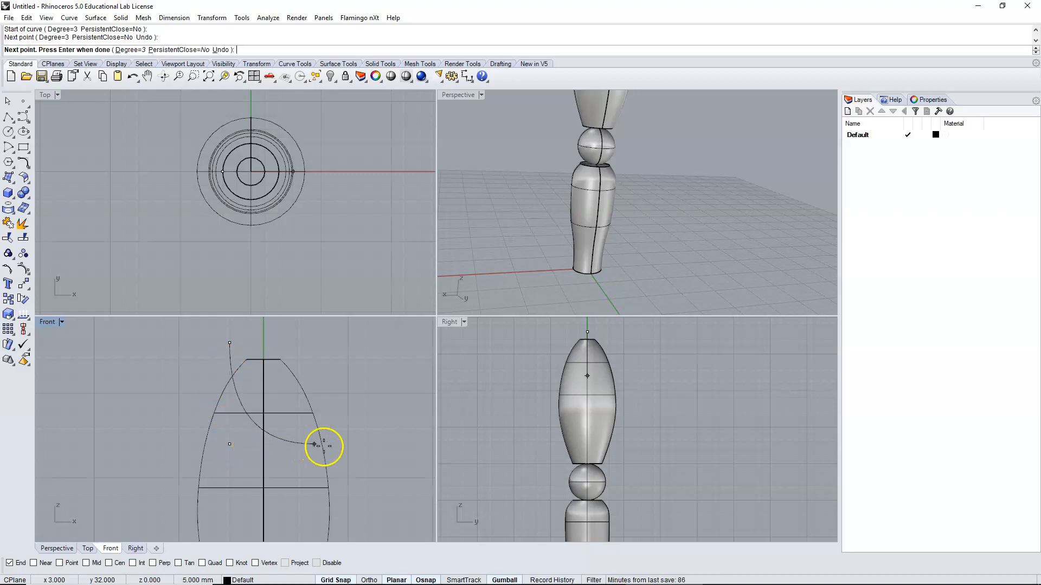
left_click(331, 444)
key("Return")
Move the concave curve down and toward positive X so its upper end meets the top corner of the upper leg's outline
scroll(382, 398, "down", 7)
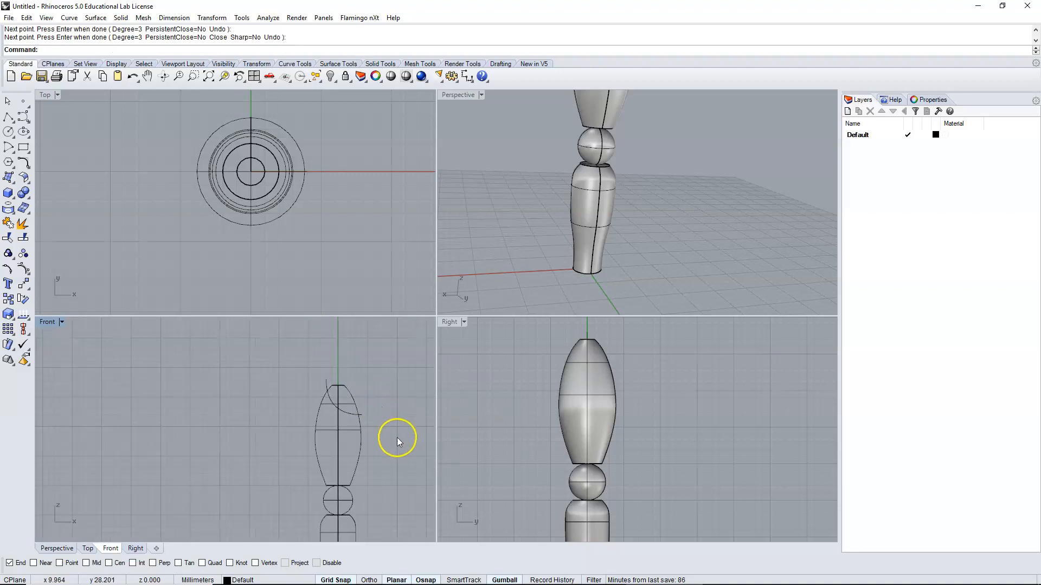
scroll(317, 412, "up", 6)
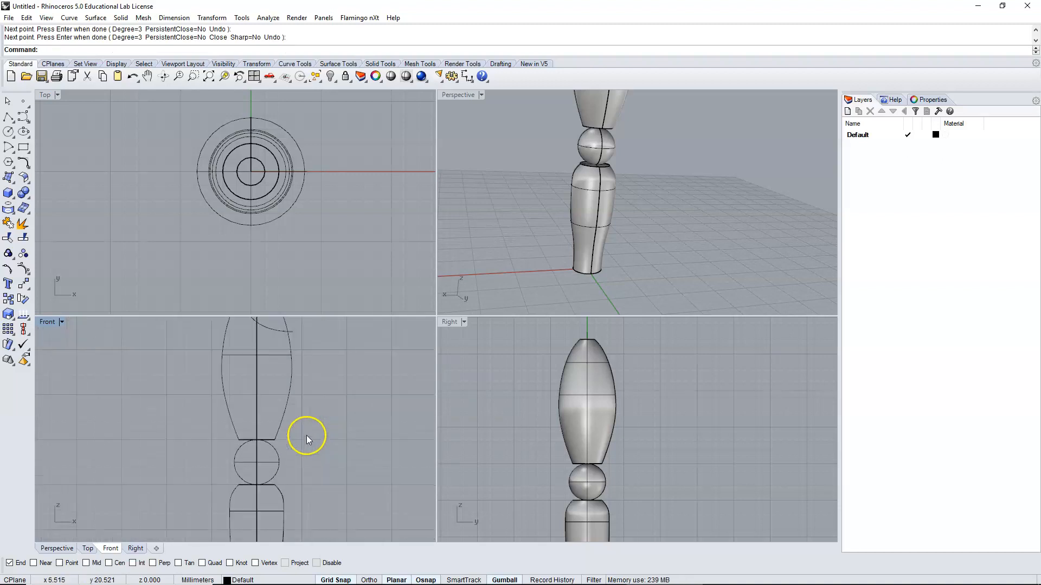
left_click(301, 415)
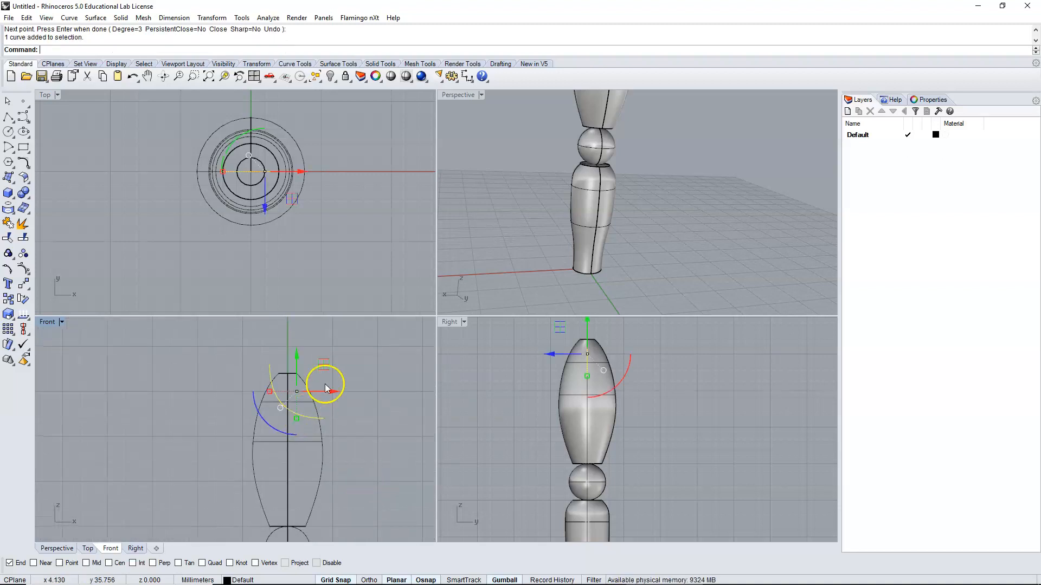
left_click_drag(298, 357, 297, 365)
left_click(379, 379)
left_click(326, 427)
left_click_drag(332, 402, 341, 397)
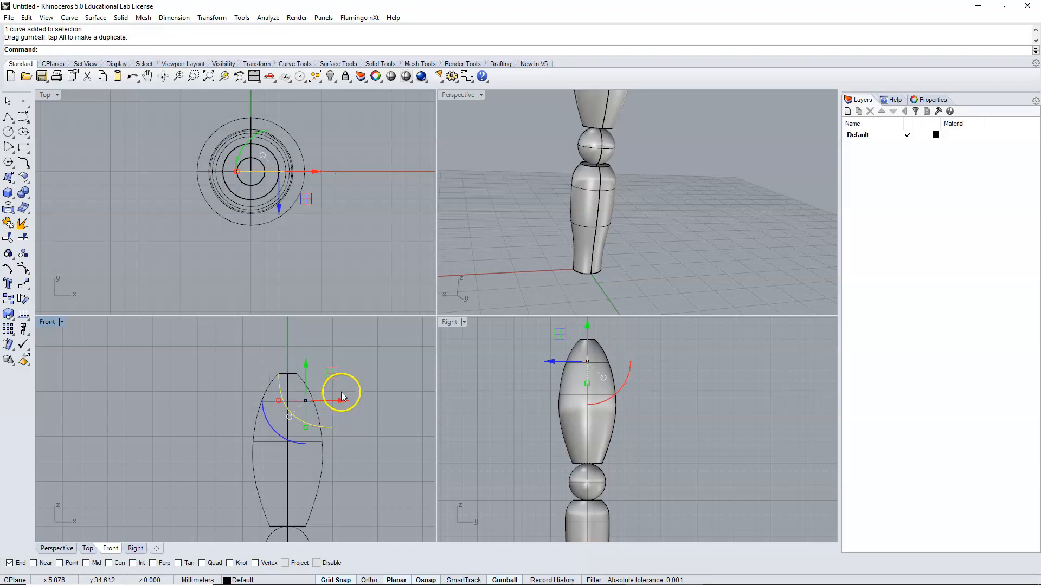
left_click(346, 374)
Split the upper leg solid with the concave curve and delete the piece above the curve
scroll(289, 382, "up", 5)
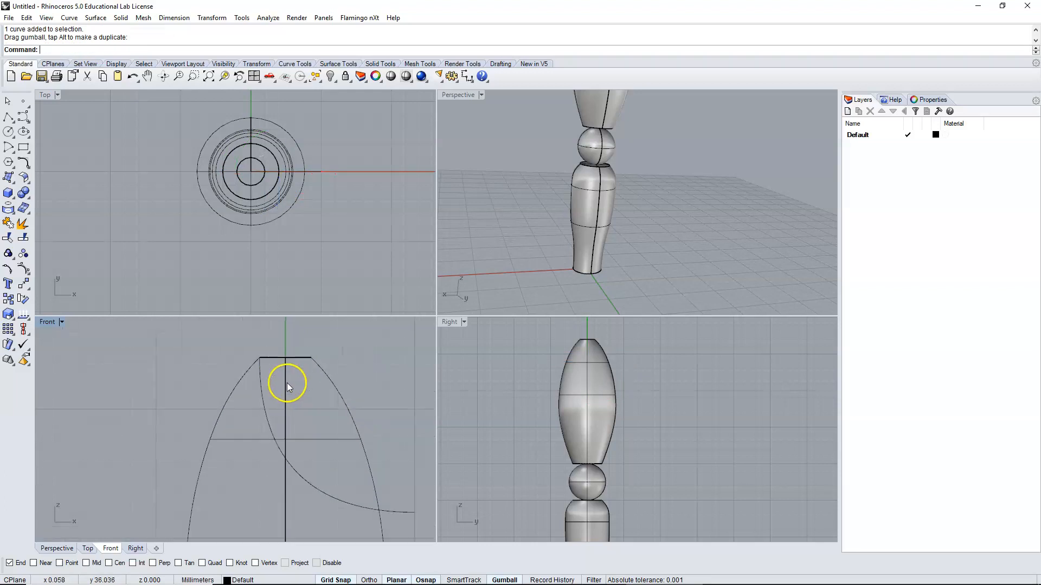
left_click(23, 241)
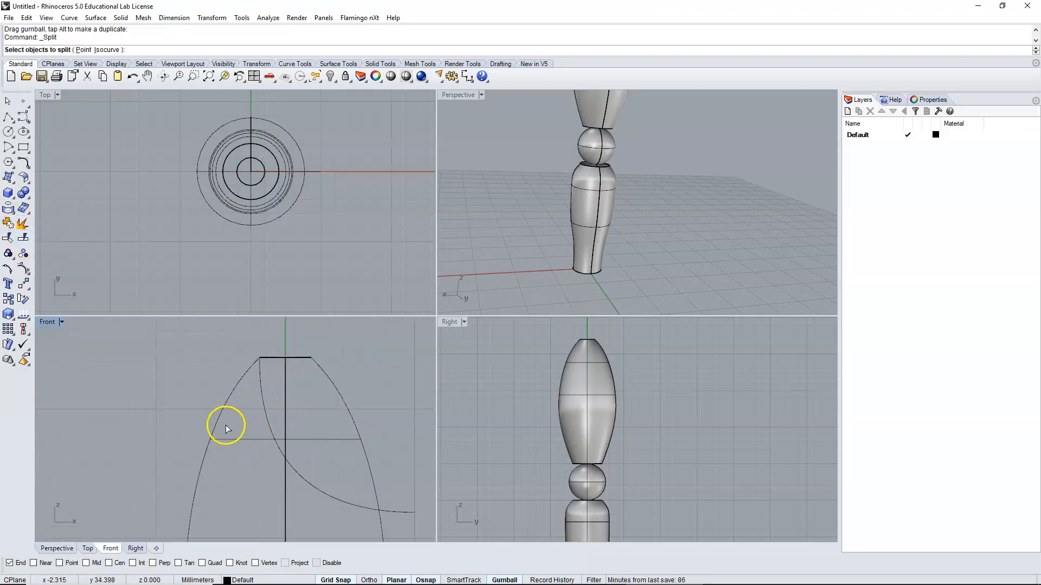
left_click(216, 420)
key("Return")
left_click(263, 383)
key("Return")
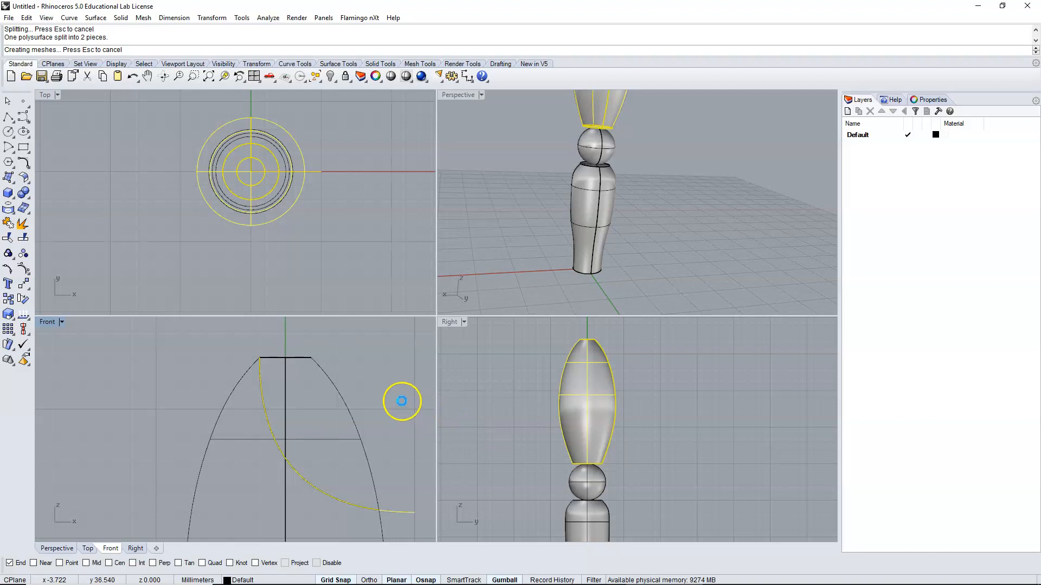
left_click(327, 439)
key("Delete")
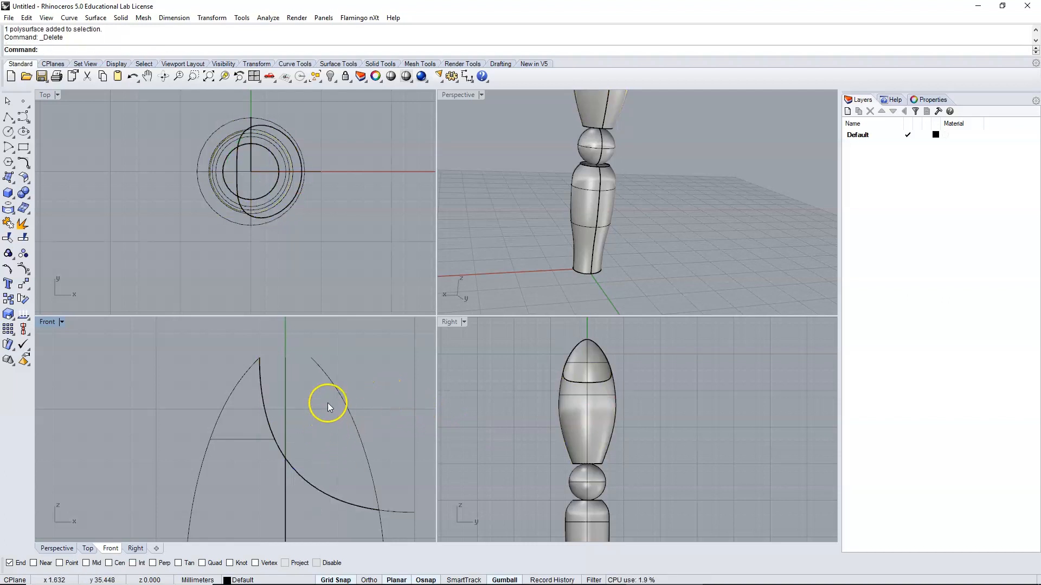
Extrude the cutting curve straight by 5 mm to both sides as a surface spanning the cut opening of the upper leg
scroll(658, 163, "down", 2)
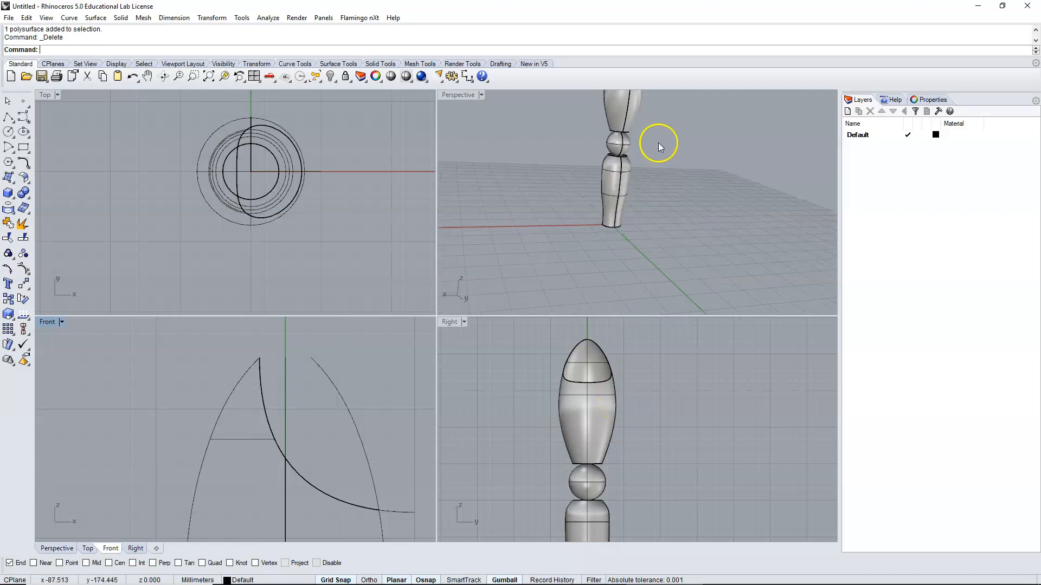
scroll(670, 98, "up", 5)
right_click_drag(647, 189, 602, 230)
left_click(603, 230)
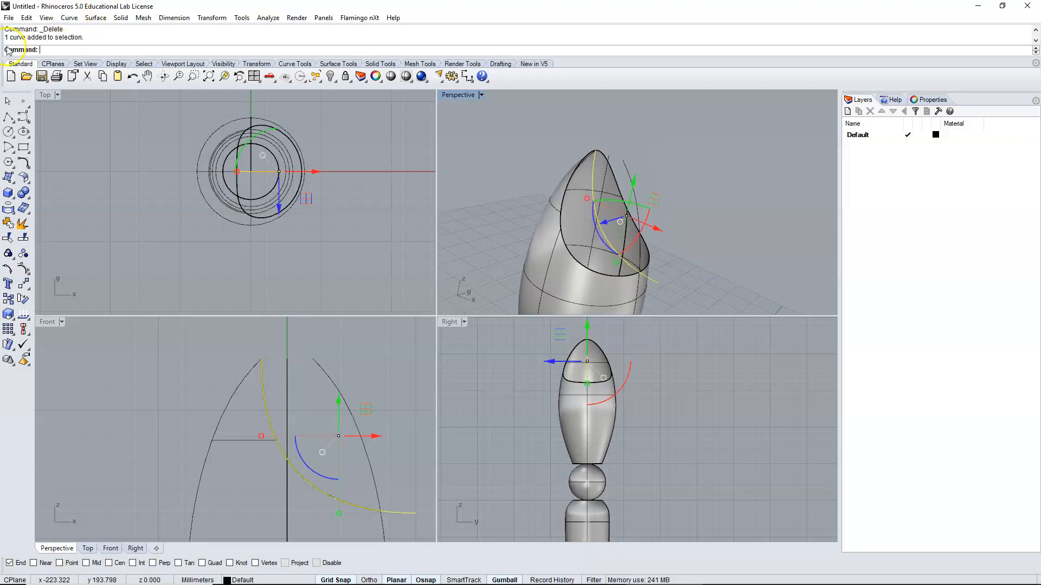
left_click(95, 17)
mouse_move(205, 168)
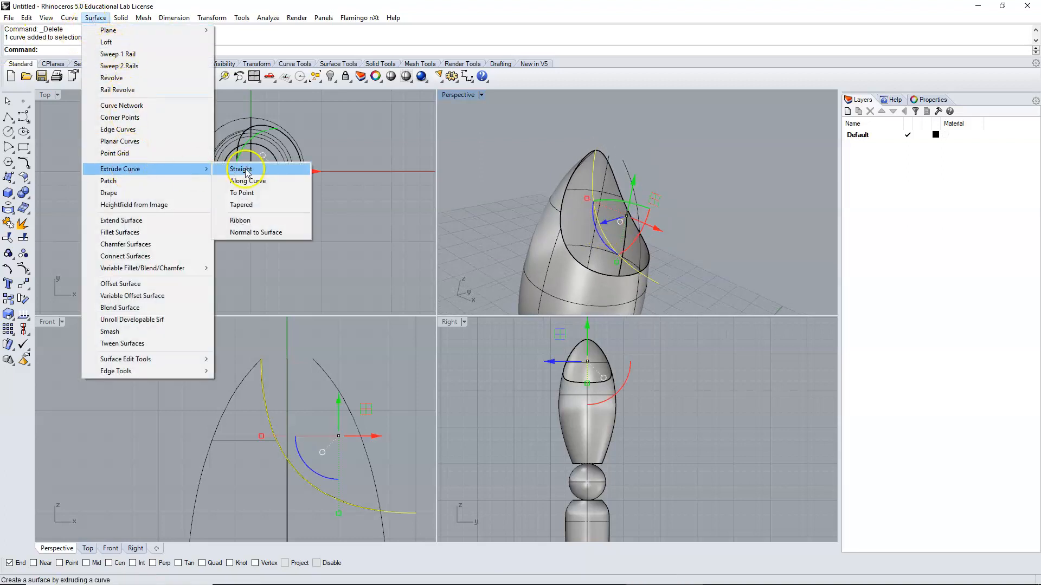
left_click(241, 169)
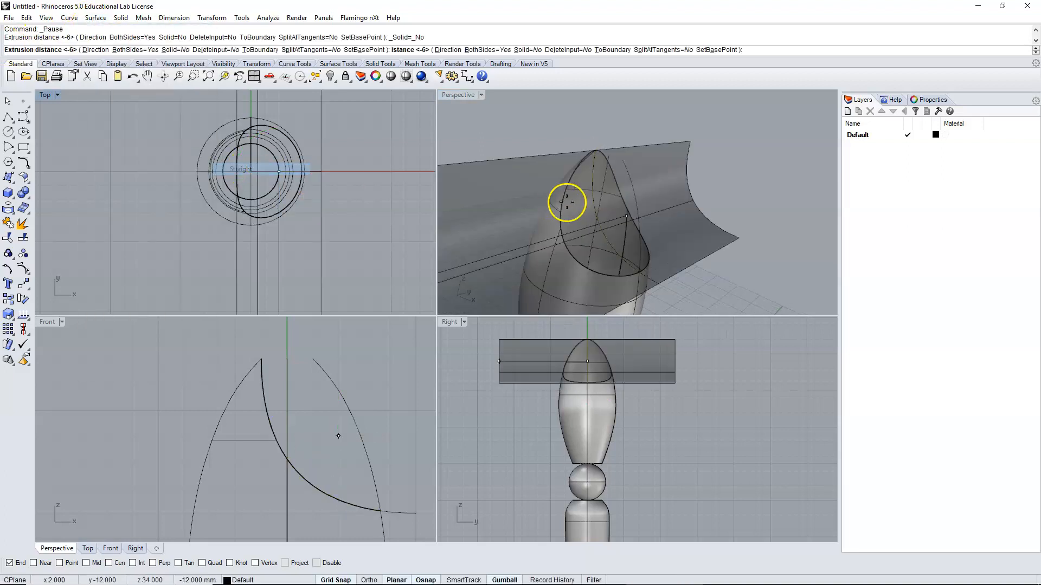
left_click(125, 50)
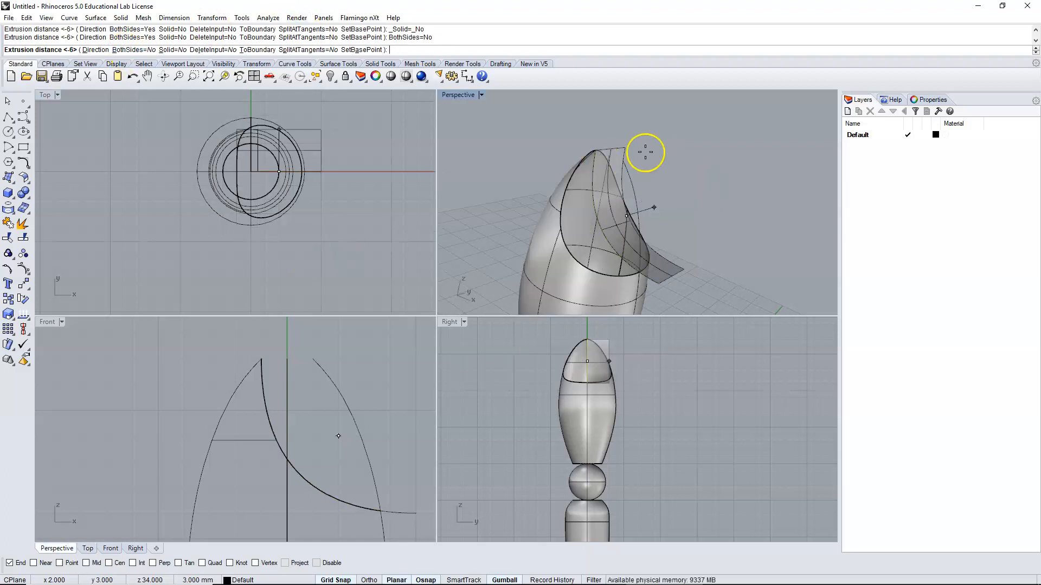
left_click(129, 50)
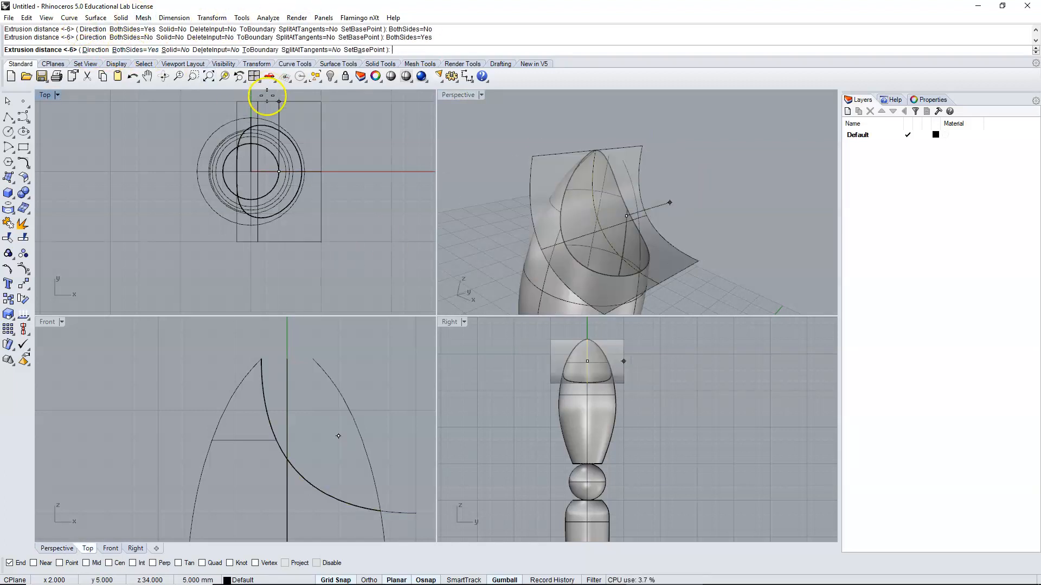
left_click(307, 106)
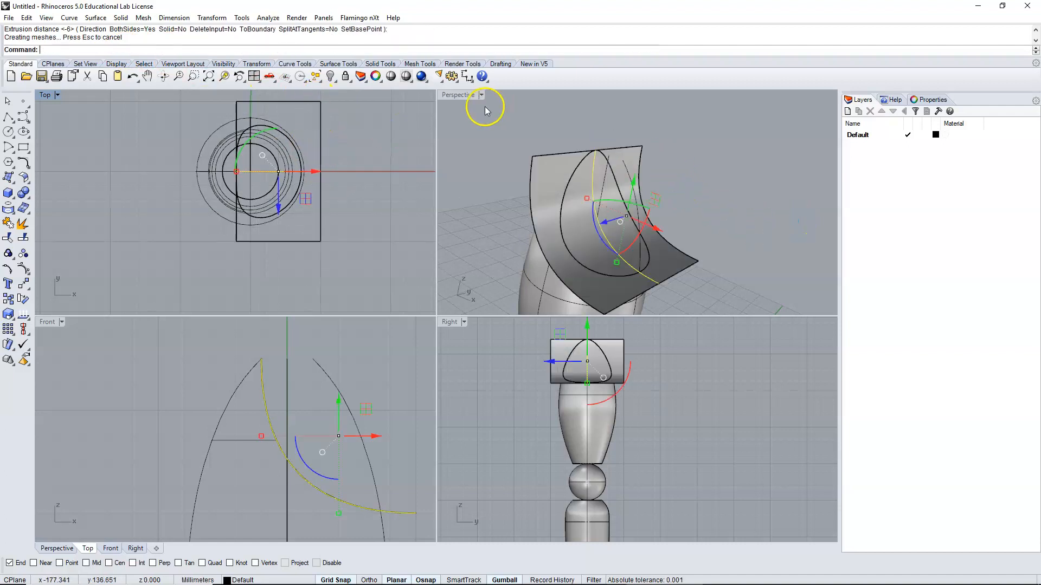
Trim away the parts of the extruded surface outside the upper leg, using the leg as the cutting object in a maximized Perspective view
left_click(463, 99)
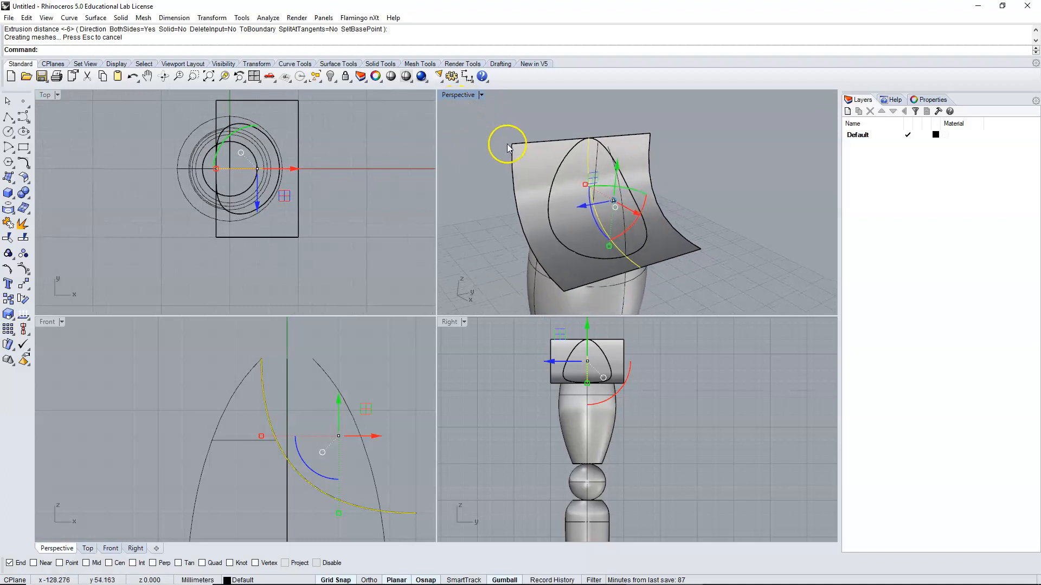
double_click(455, 96)
right_click_drag(443, 134, 227, 221)
left_click(210, 226)
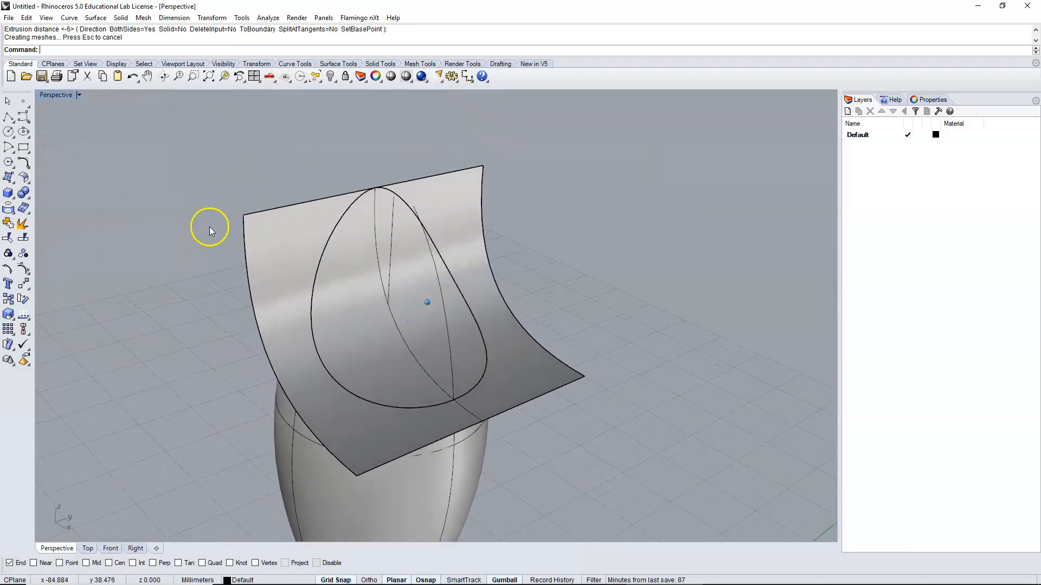
left_click(9, 239)
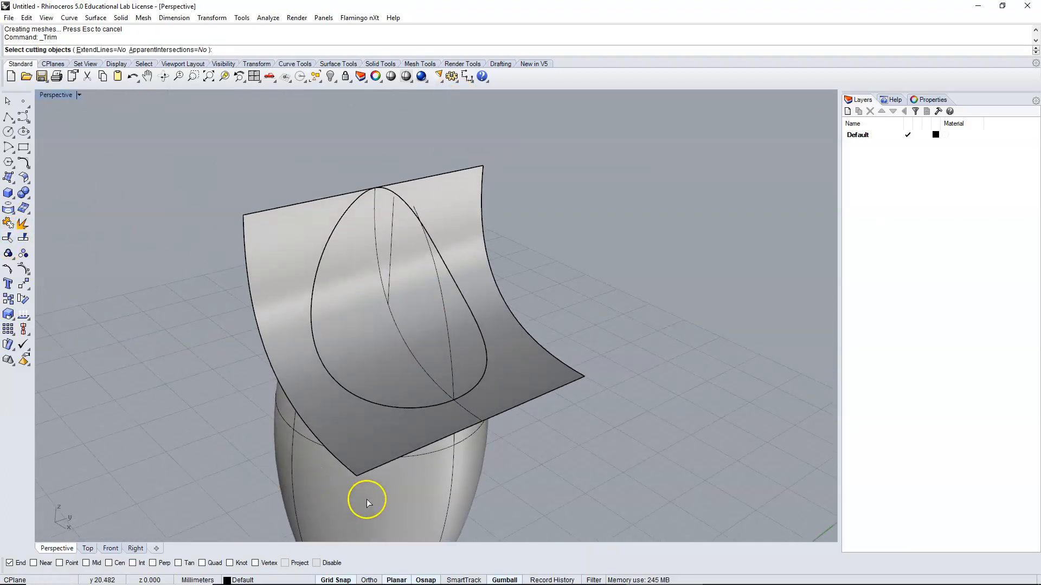
left_click(403, 493)
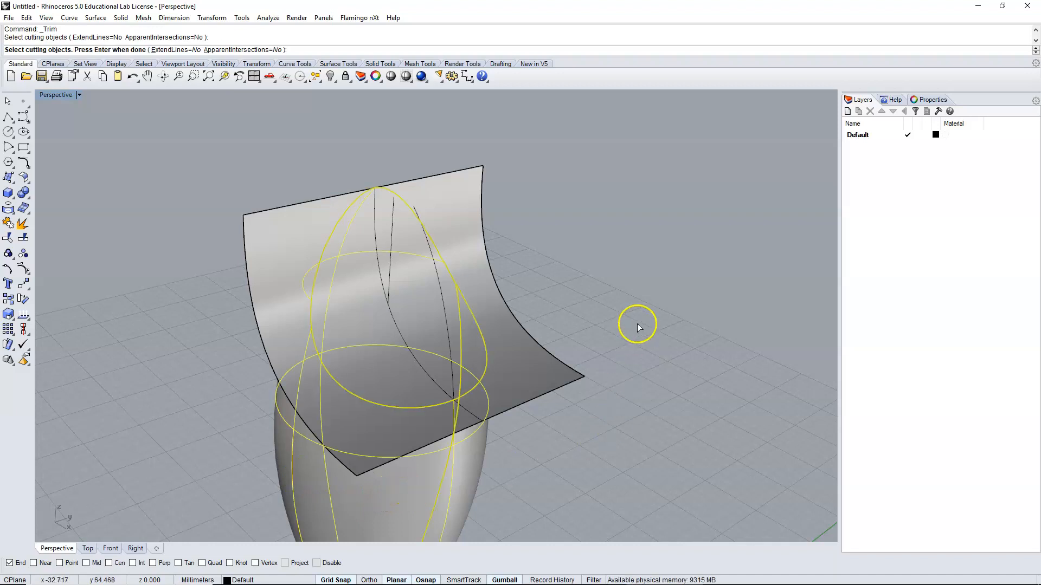
key("Return")
left_click(461, 222)
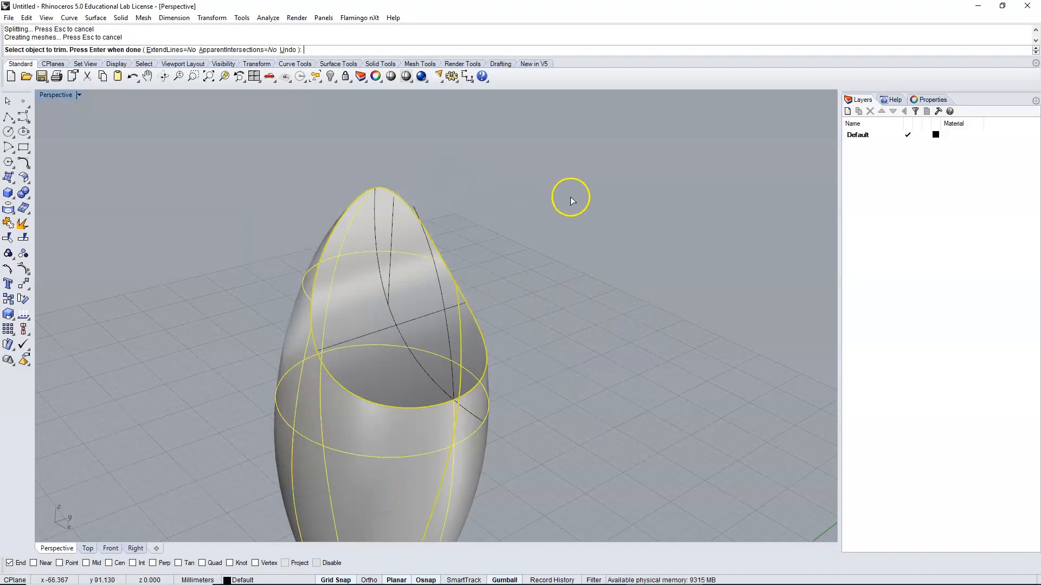
key("Return")
Delete the leftover outer profile curve beside the upper leg's cut opening
right_click_drag(454, 304, 425, 244)
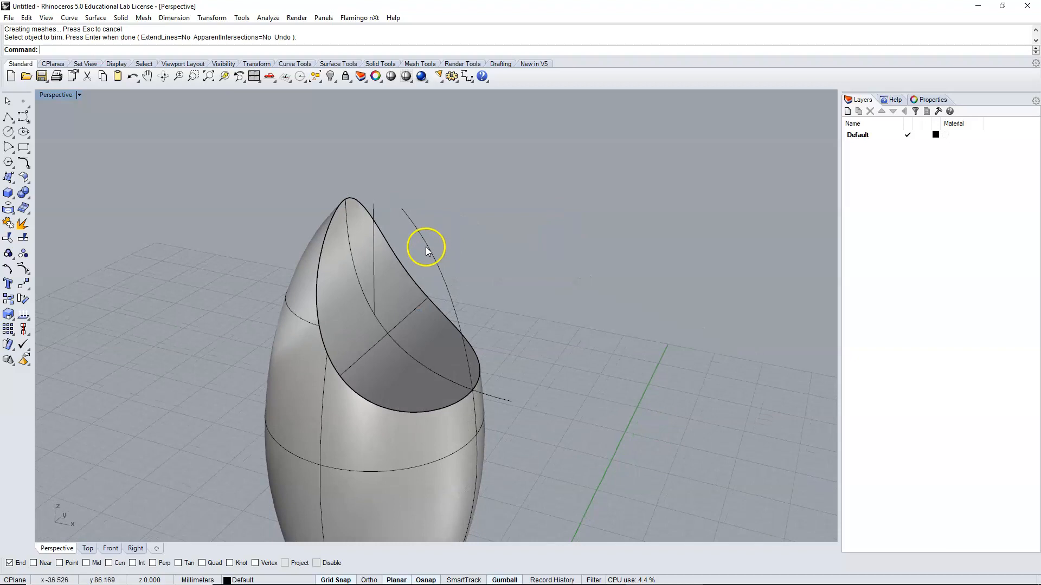
left_click(436, 242)
key("Delete")
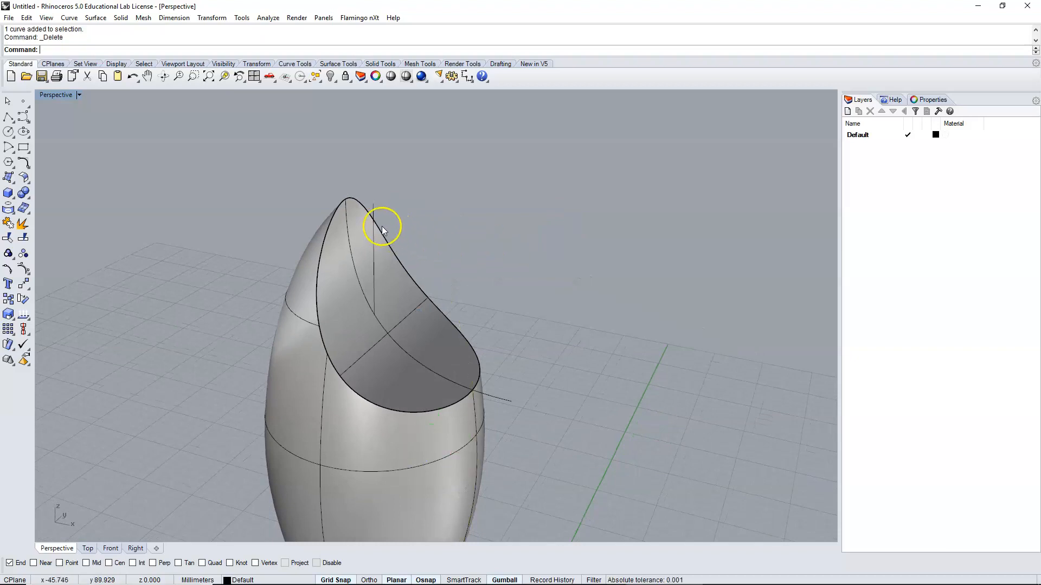
Delete the cutting curve that runs along the trimmed surface
left_click(378, 208)
left_click(579, 269)
left_click(509, 402)
key("Delete")
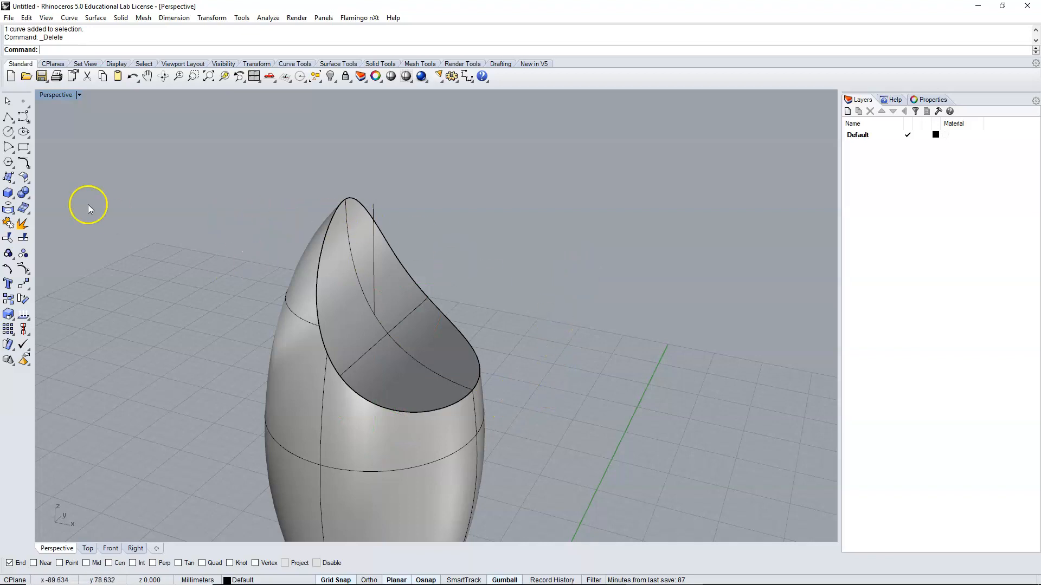
Join the trimmed concave surface with the upper leg into one closed polysurface
left_click(8, 222)
left_click(361, 357)
left_click(300, 367)
key("Return")
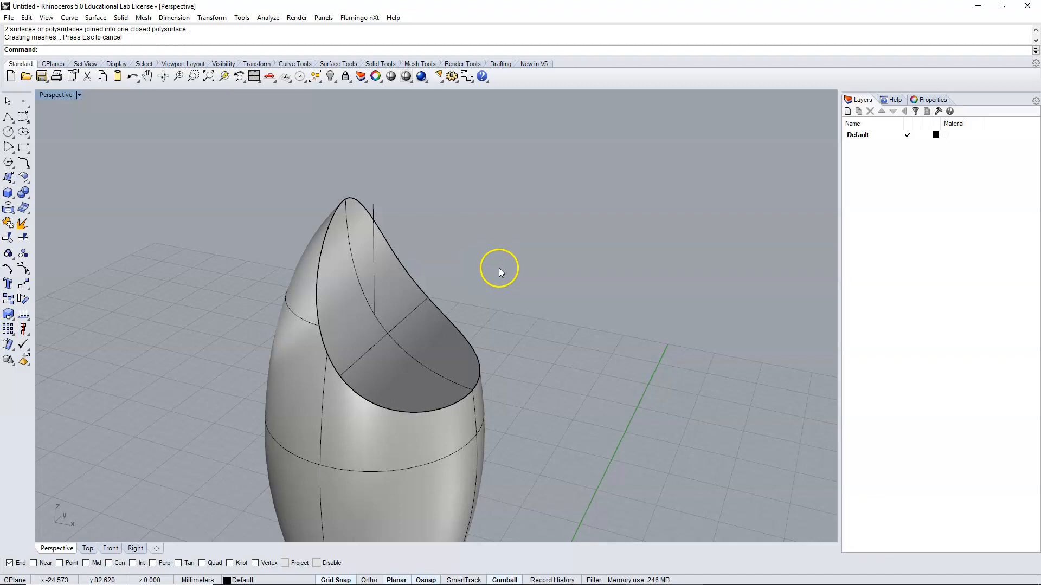
Undo the join of the upper leg and the deletion of the cutting curve
right_click_drag(499, 268, 492, 299)
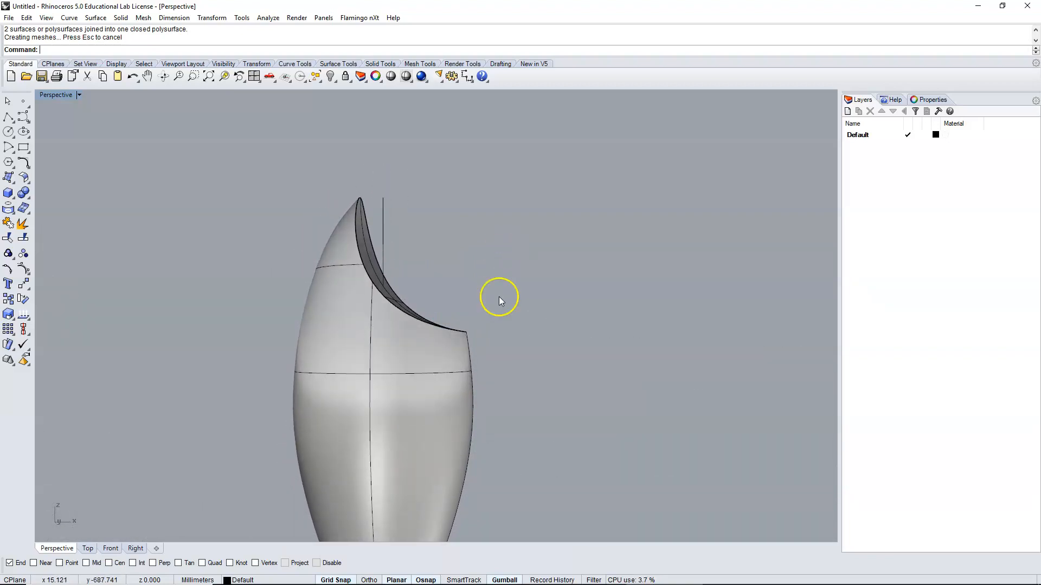
key("ctrl+z")
key("ctrl+z")
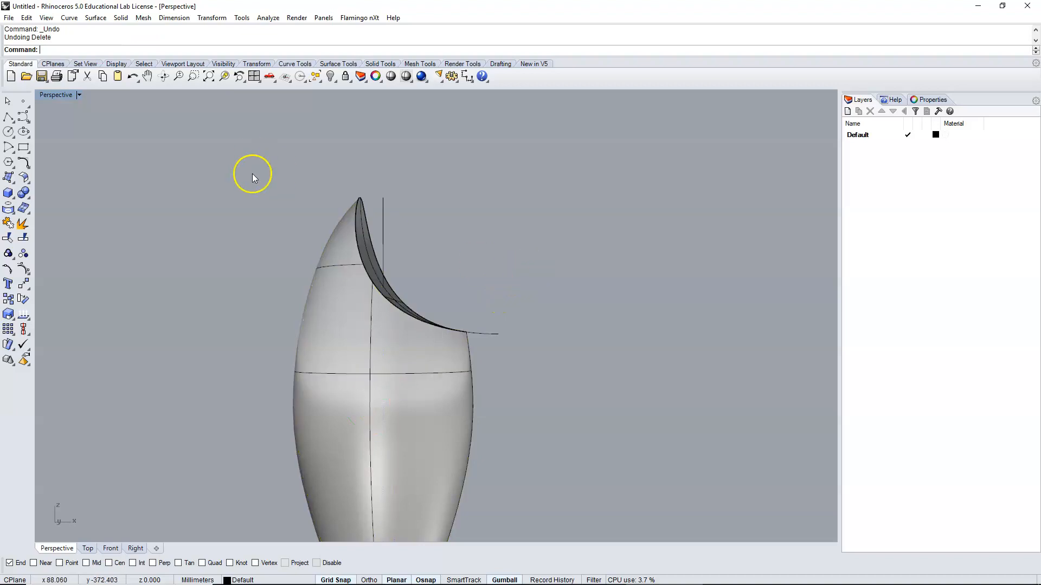
left_click(479, 334)
left_click(223, 166)
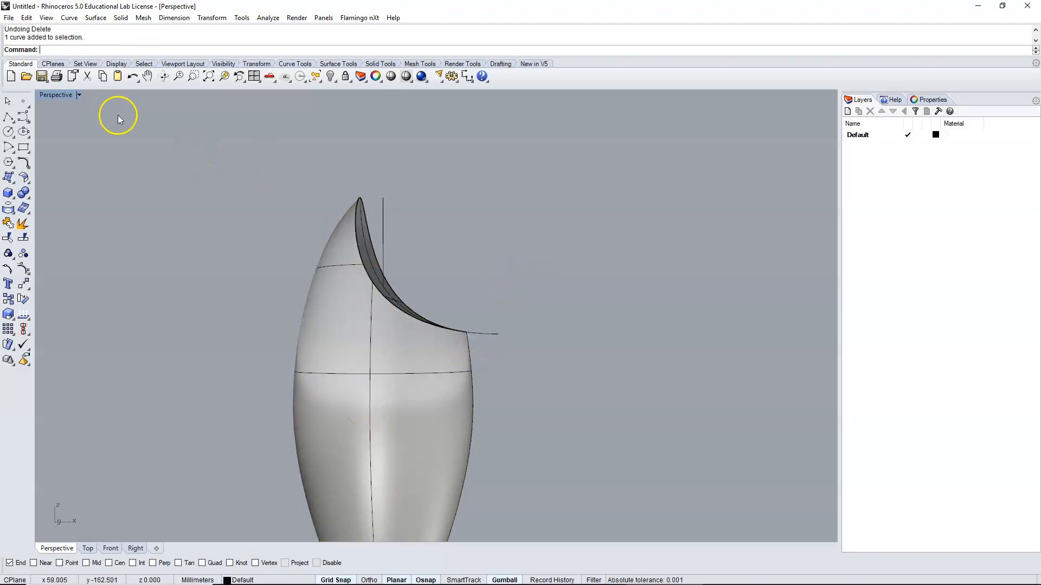
Offset the concave cut curve 1 mm toward the body of the upper leg in the Front view
double_click(63, 95)
scroll(294, 380, "down", 6)
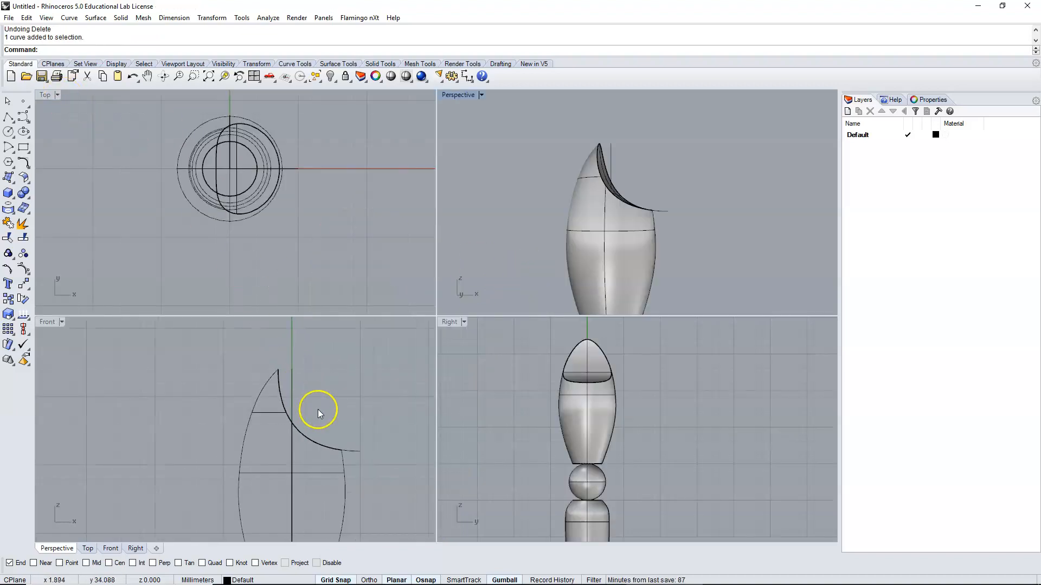
right_click_drag(331, 417, 309, 398)
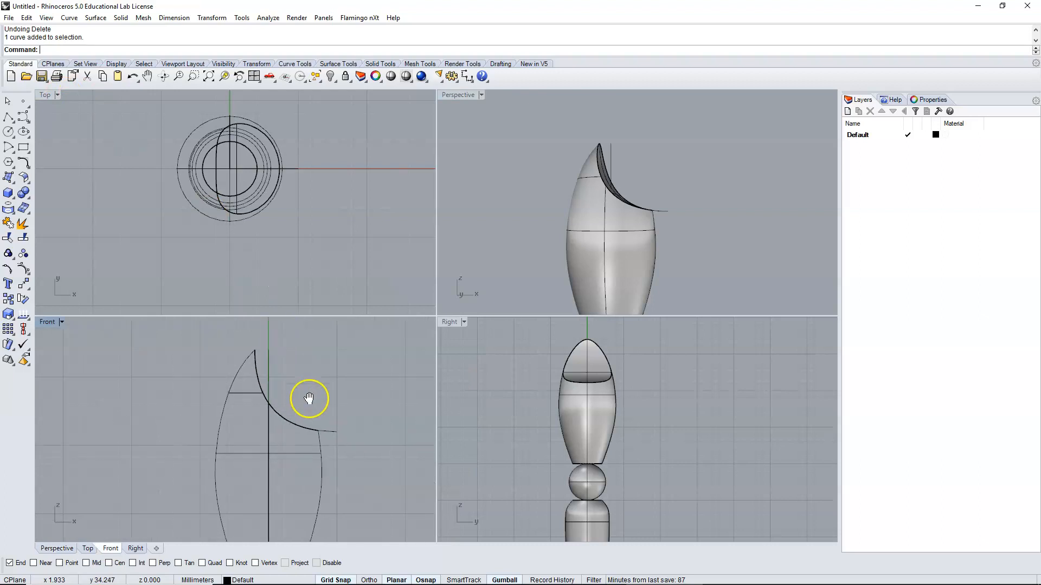
left_click(69, 17)
mouse_move(108, 289)
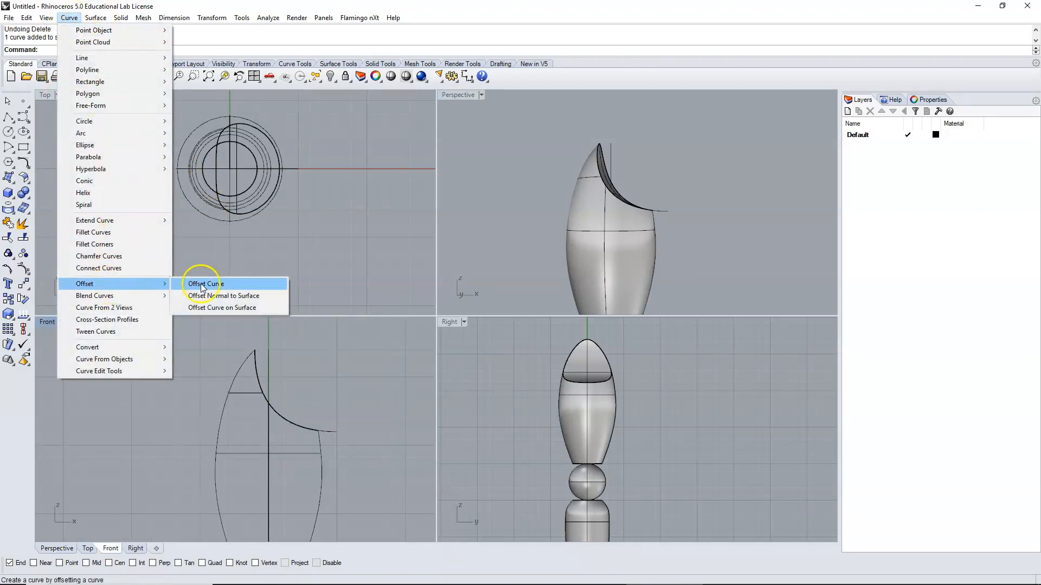
left_click(206, 283)
left_click(331, 432)
left_click(336, 446)
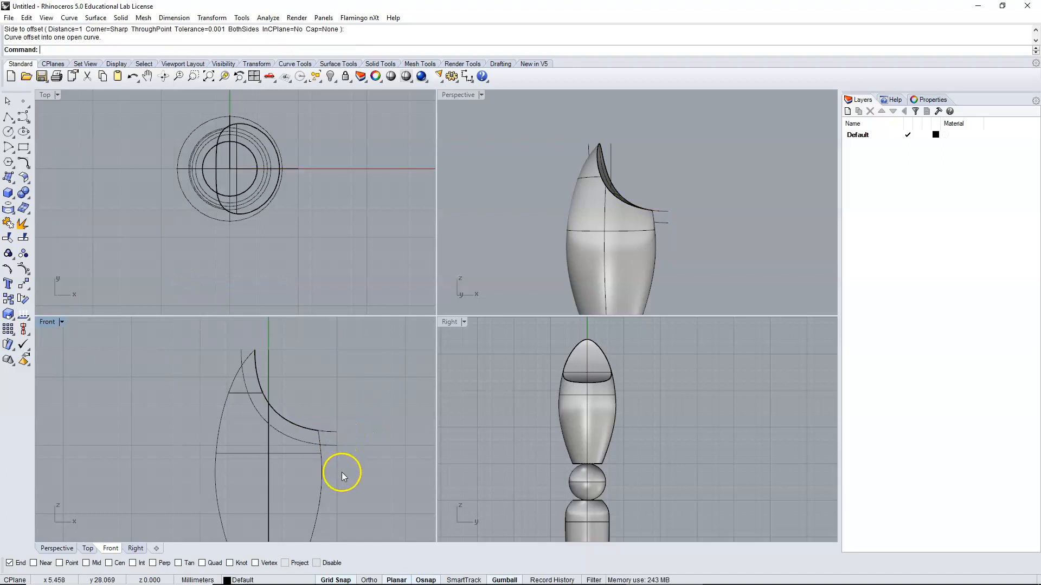
Split the upper leg with the offset curve and delete both construction curves along the cut
left_click(23, 237)
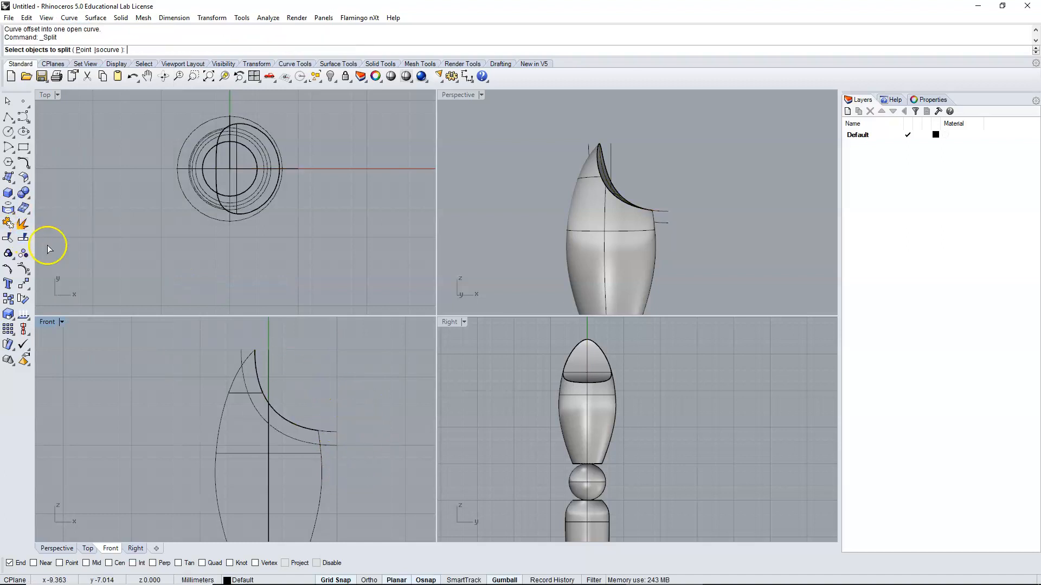
left_click(219, 406)
key("Return")
left_click(242, 355)
key("Return")
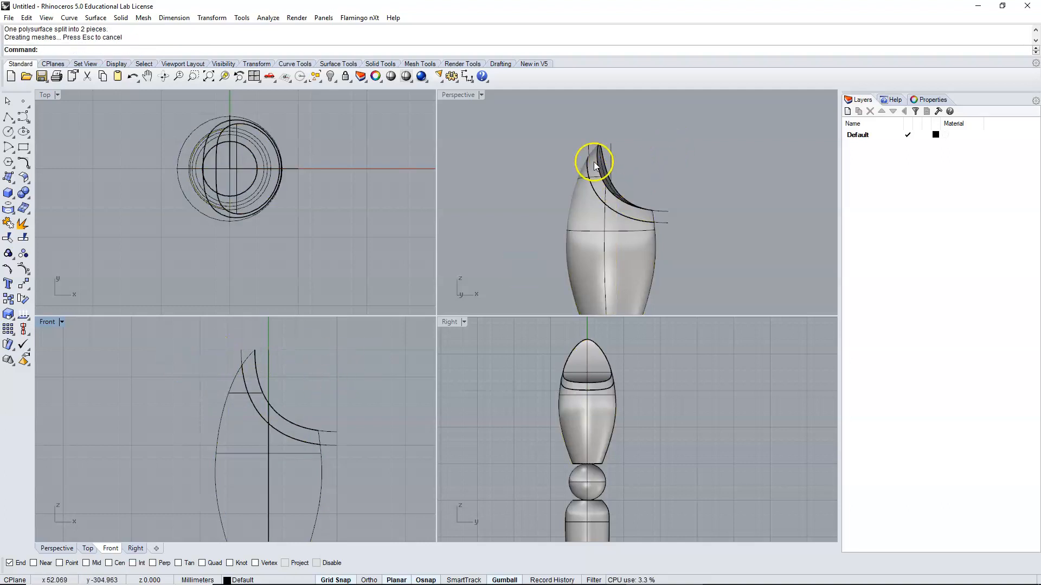
left_click_drag(367, 412, 333, 451)
key("Delete")
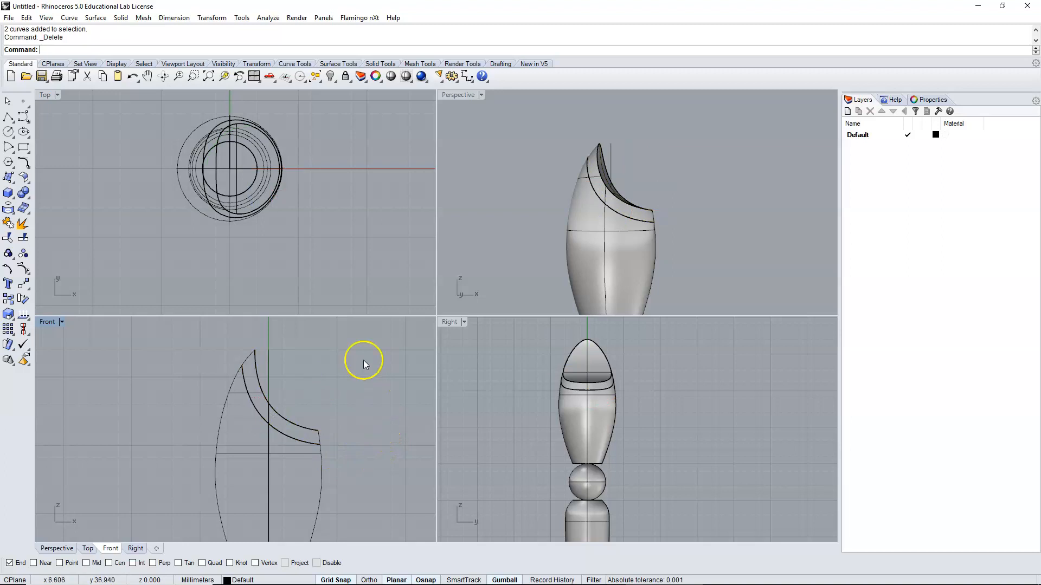
Join the split-off rim band with the concave surface inside the upper leg's opening
right_click_drag(622, 176, 650, 221)
left_click(15, 224)
left_click(662, 209)
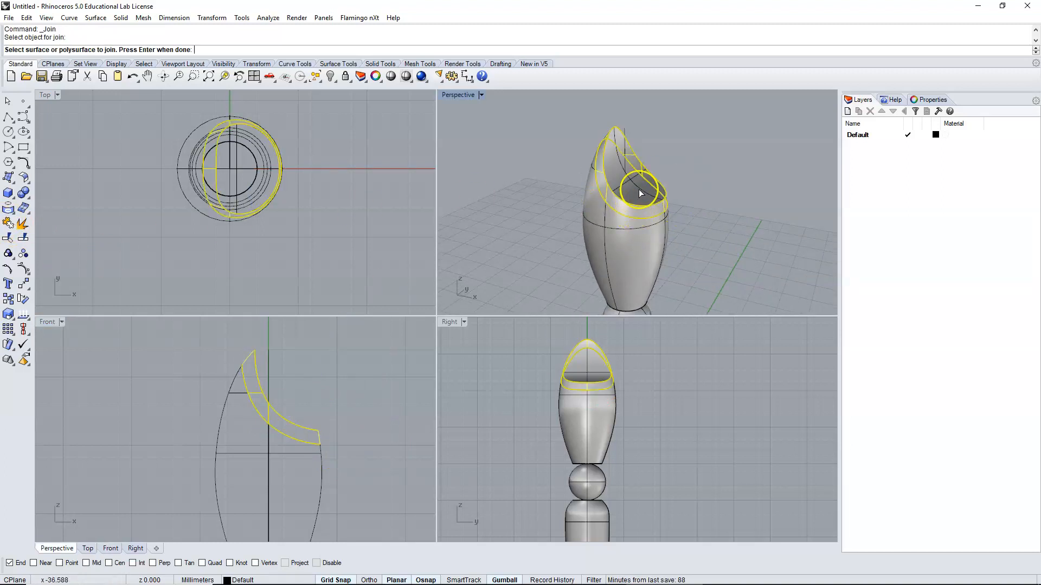
left_click(655, 185)
key("Return")
left_click(629, 189)
left_click(685, 178)
Duplicate the bottom circular edge of the lower leg as a curve on the current layer
scroll(320, 496, "down", 8)
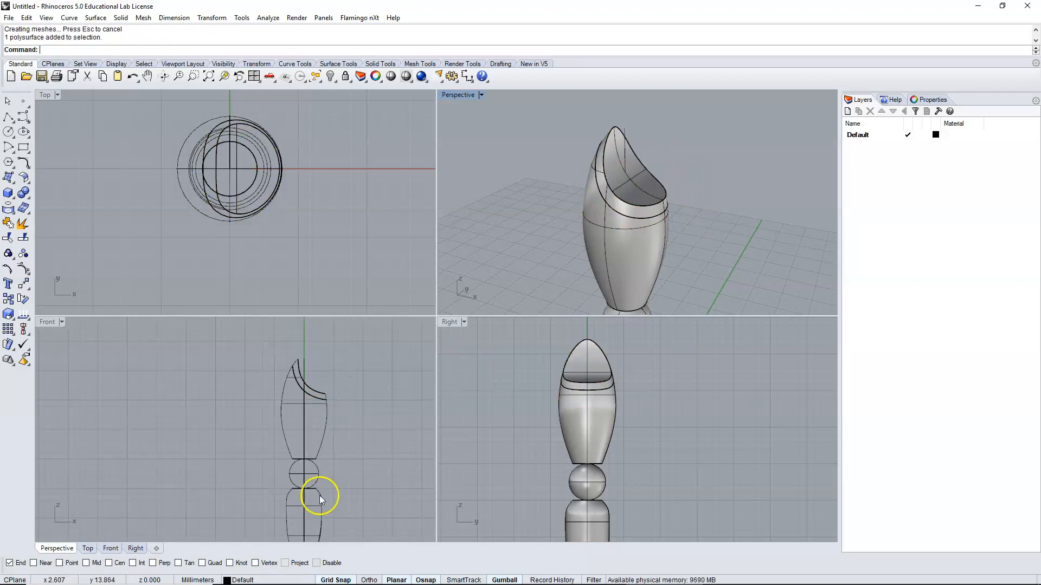
scroll(254, 384, "up", 5)
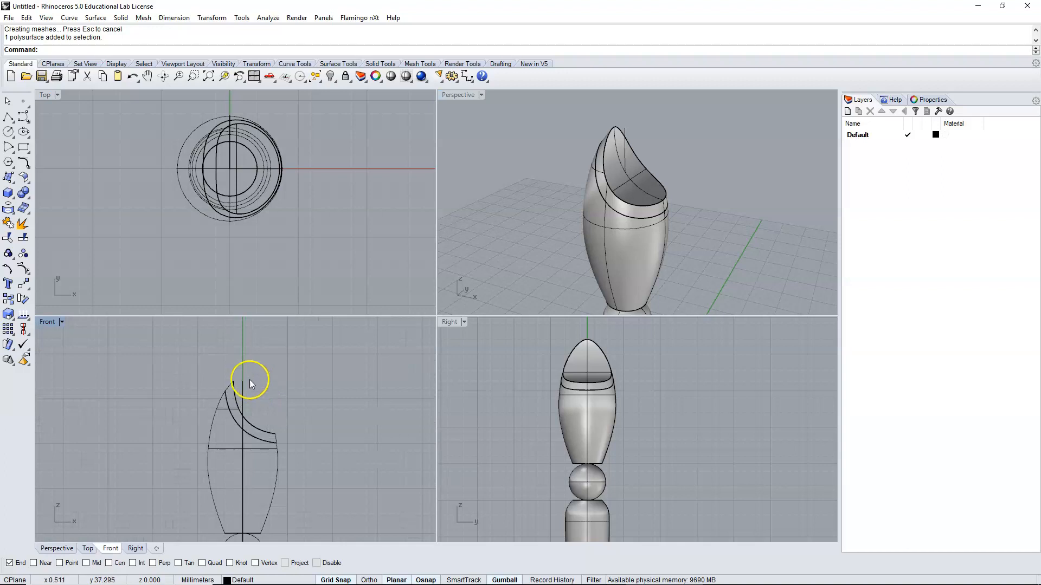
scroll(304, 412, "down", 3)
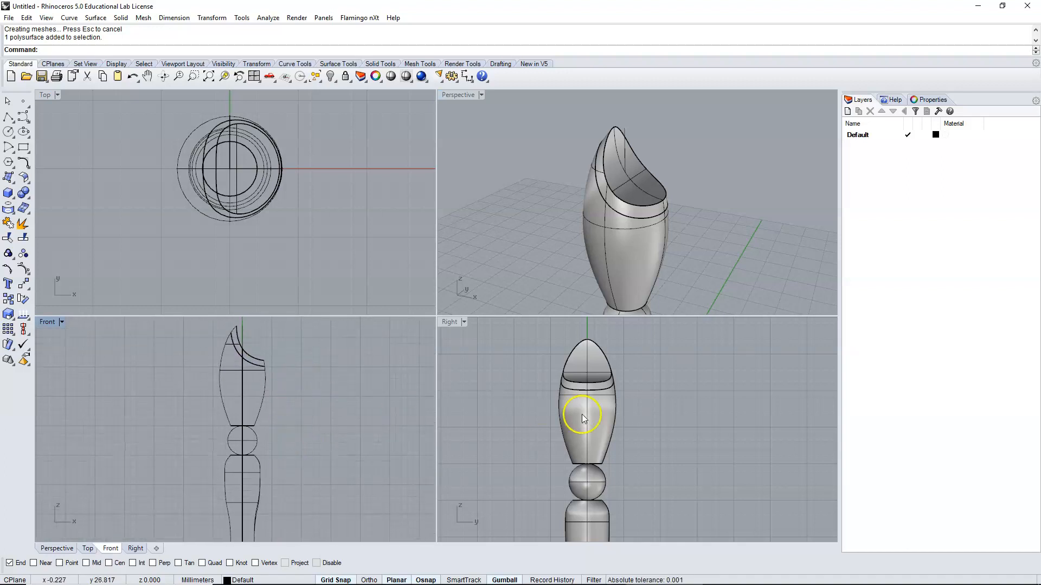
scroll(581, 414, "down", 4)
right_click_drag(607, 453, 644, 413)
scroll(642, 463, "up", 4)
scroll(379, 374, "down", 4)
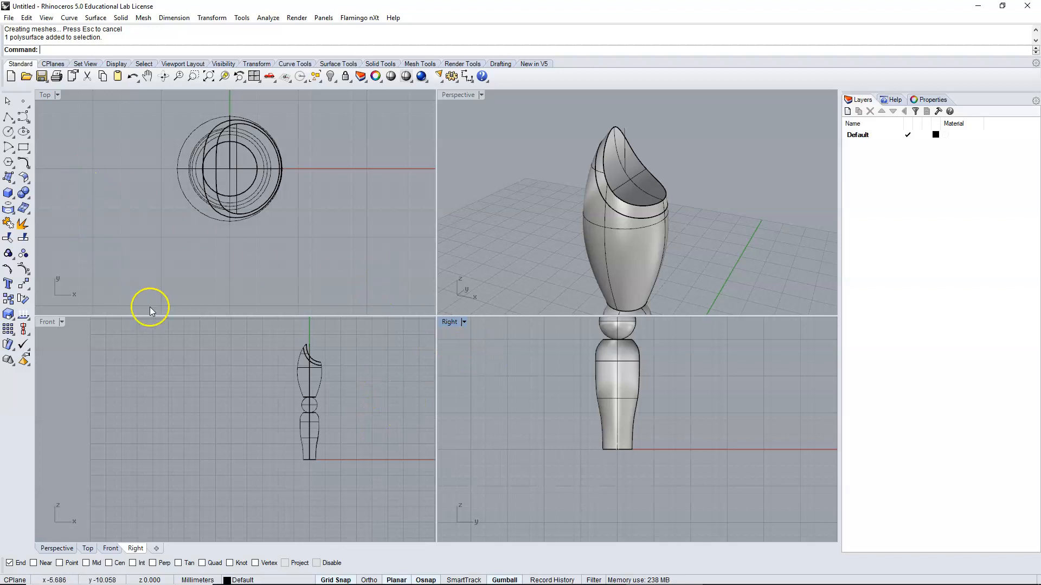
left_click(13, 221)
left_click(9, 209)
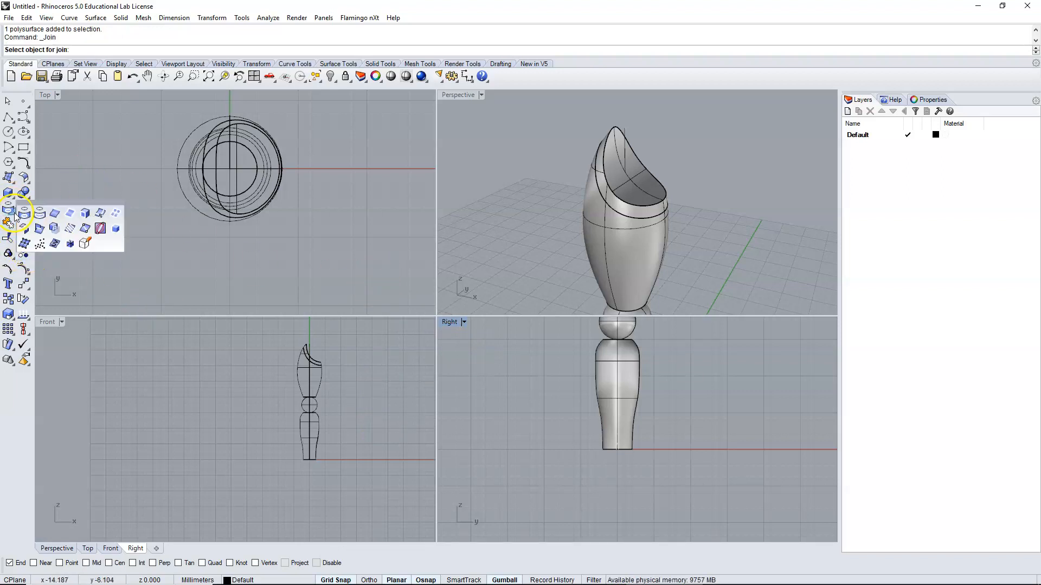
left_click(54, 214)
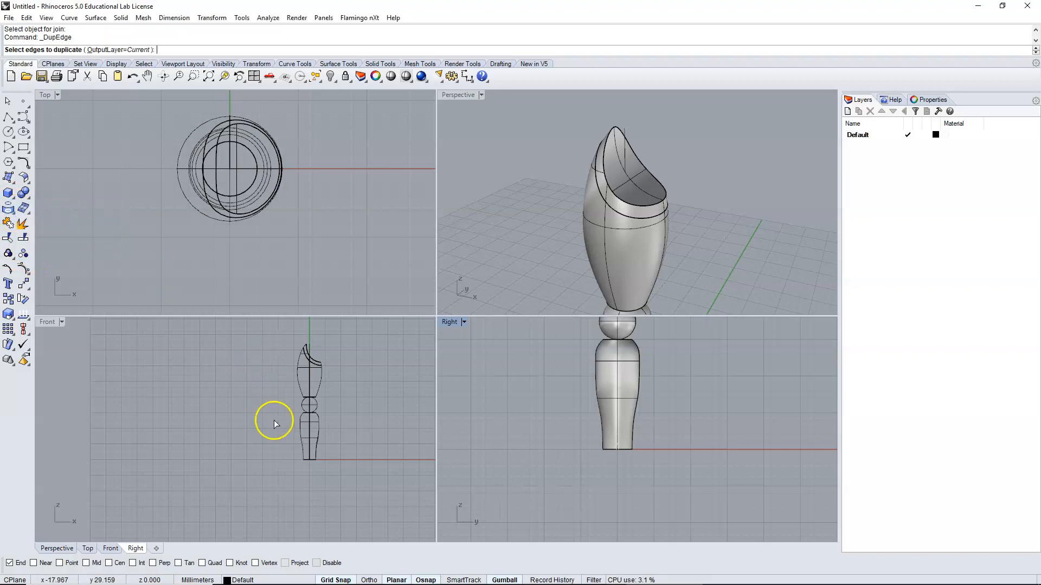
left_click(307, 459)
key("Return")
scroll(309, 466, "up", 6)
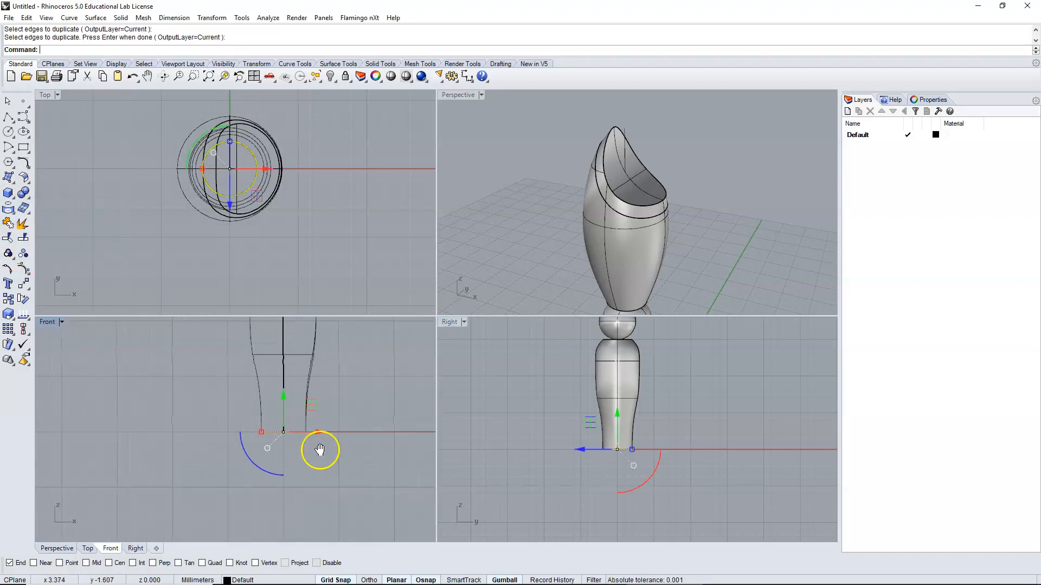
scroll(305, 452, "down", 2)
left_click(323, 482)
right_click_drag(378, 402, 354, 501)
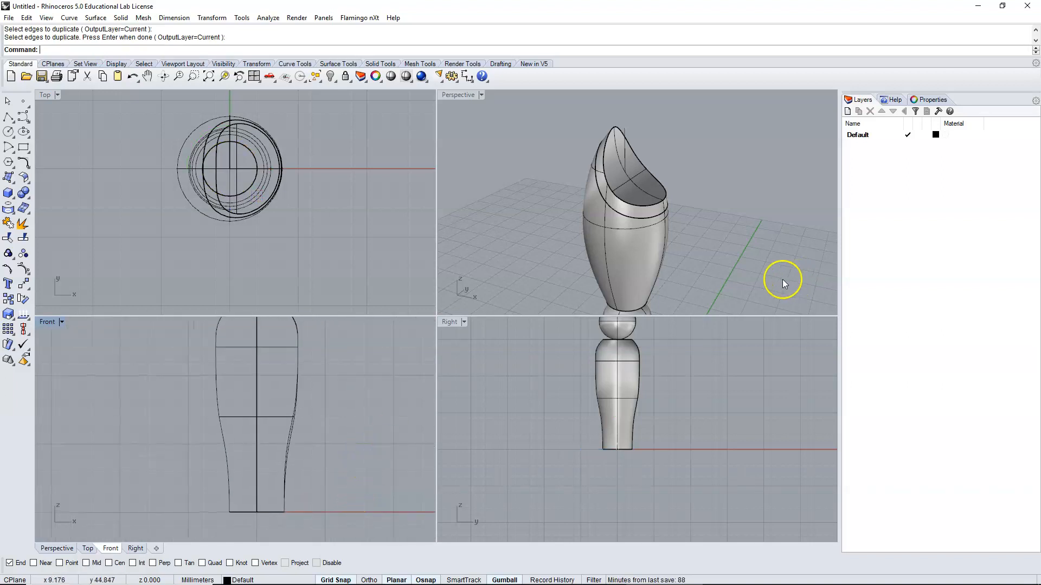
Create four new layers and name the last one Foot
left_click(848, 112)
left_click(847, 112)
left_click(847, 111)
left_click(847, 112)
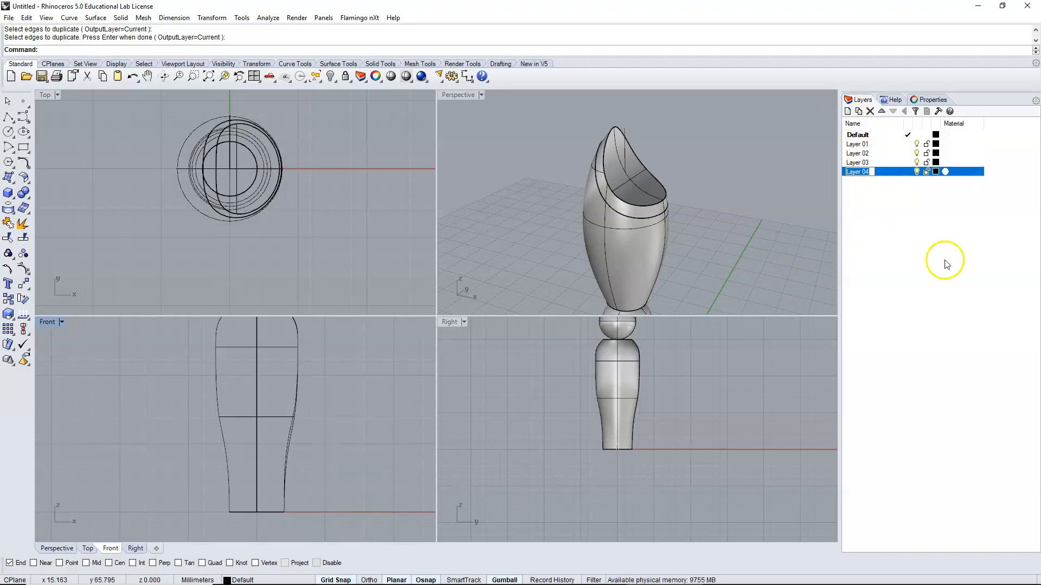
key("Return")
Rename Layer 03 as Lower Leg and Layer 02 as Knee
left_click(866, 165)
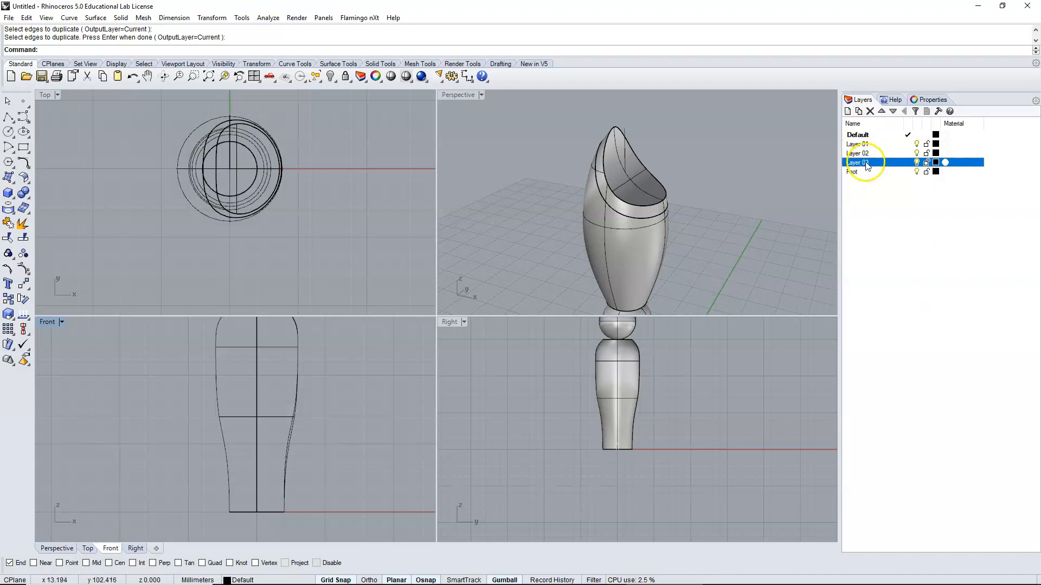
type("Leg")
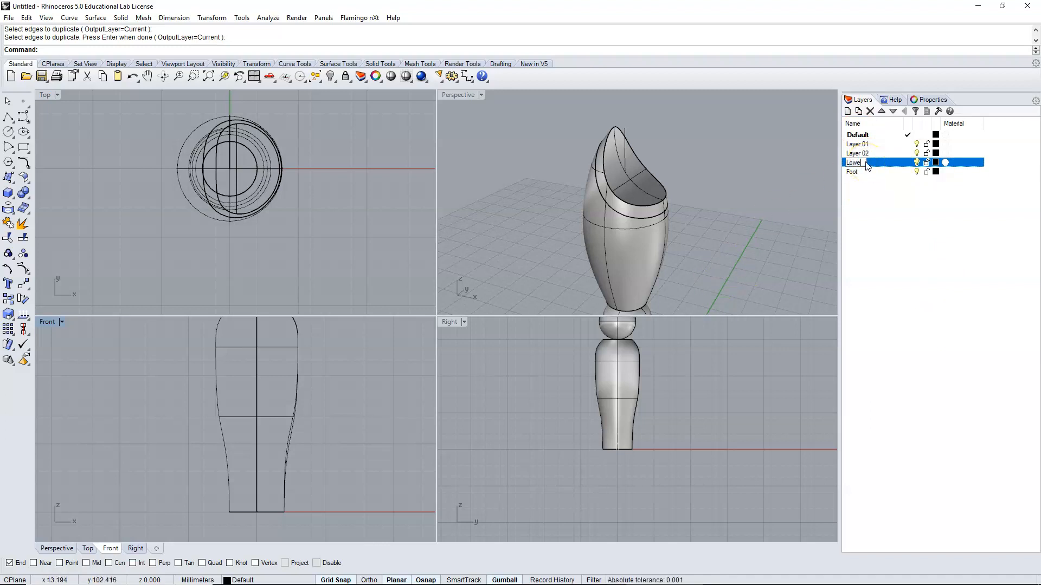
left_click(866, 154)
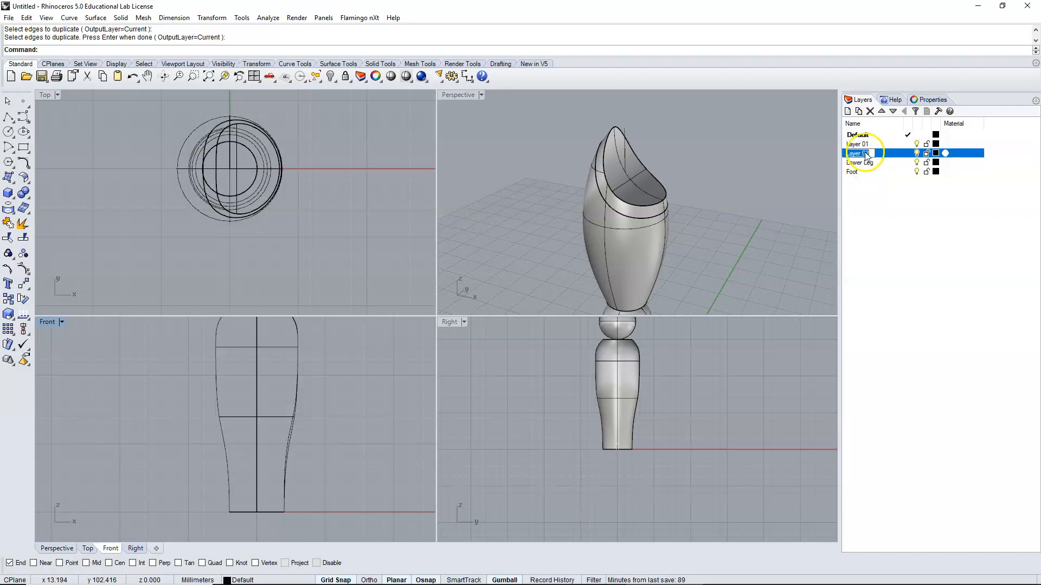
left_click(864, 137)
Make Layer 01 the current layer and rename it as Upper Leg
left_click(864, 146)
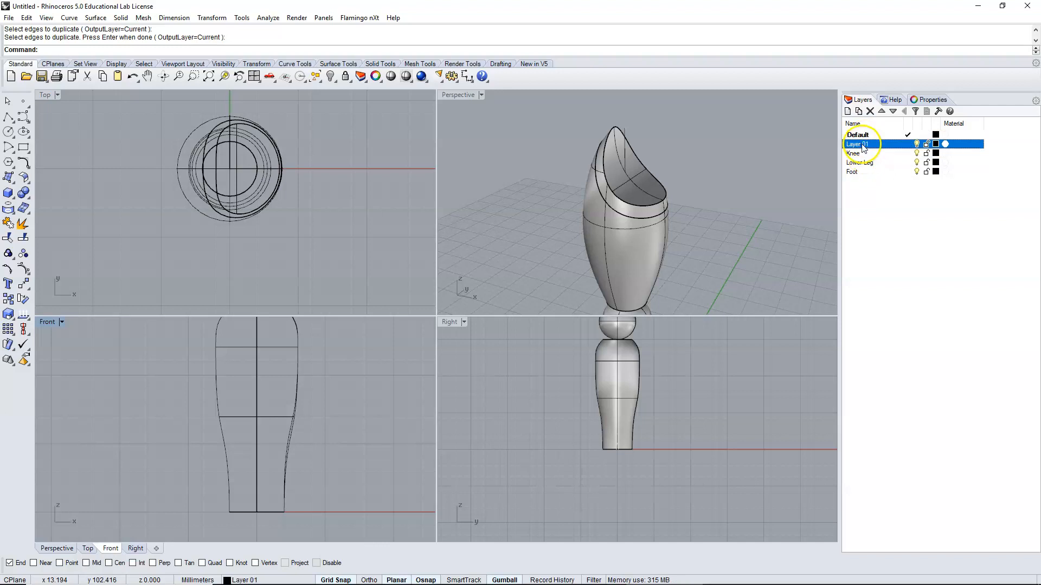
double_click(862, 144)
left_click(856, 142)
type("U")
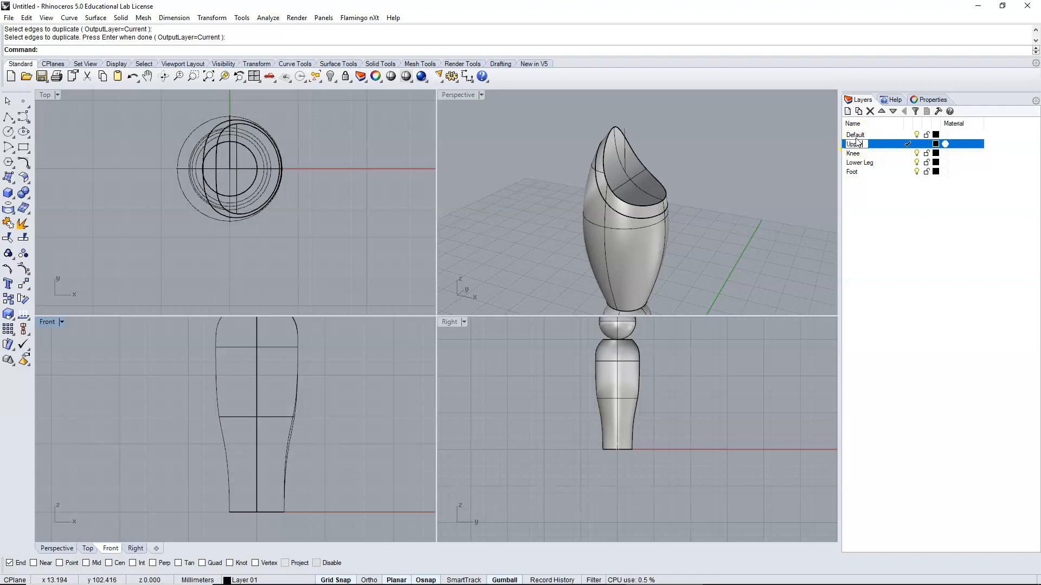
type("pper Leg")
key("Return")
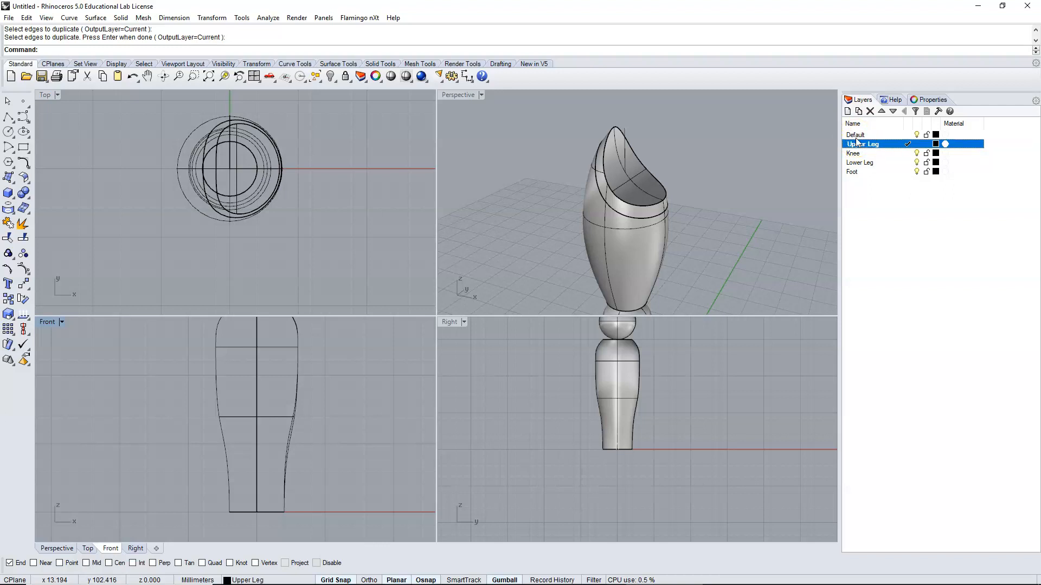
left_click(867, 135)
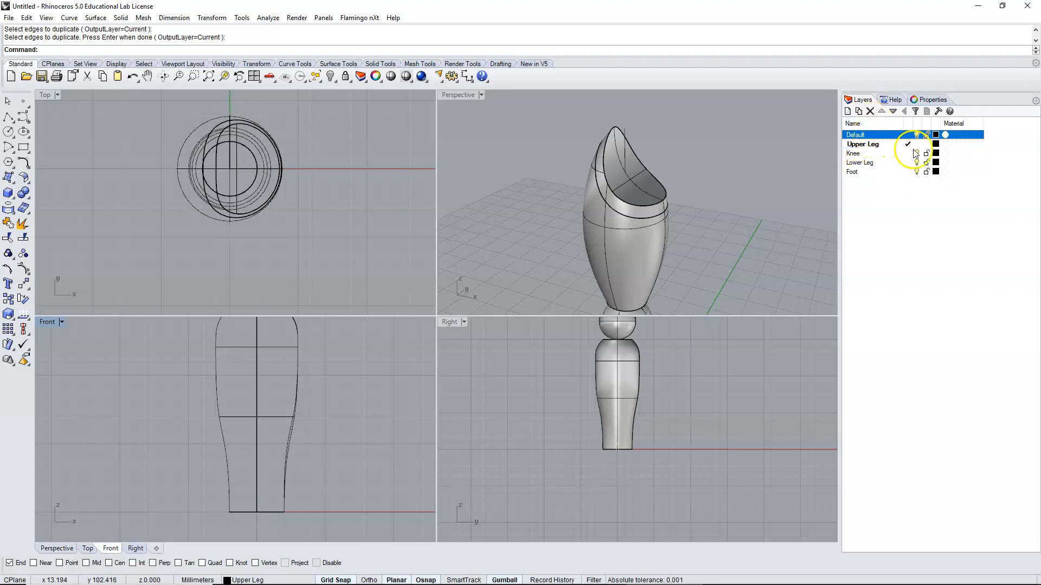
Move the two polysurfaces of the upper leg to the Upper Leg layer
left_click(702, 151)
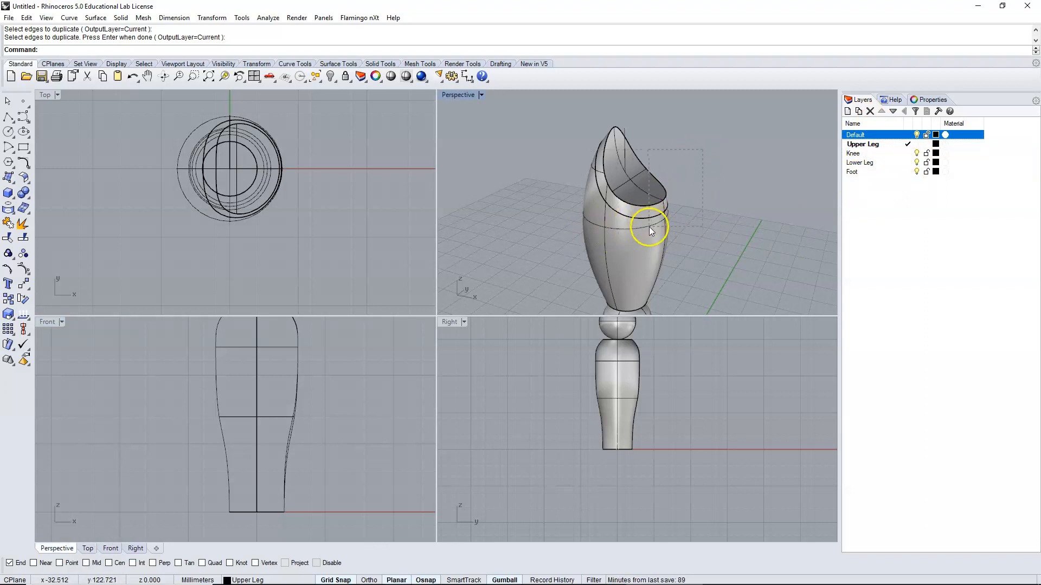
left_click_drag(649, 227, 650, 227)
left_click(861, 144)
right_click(858, 144)
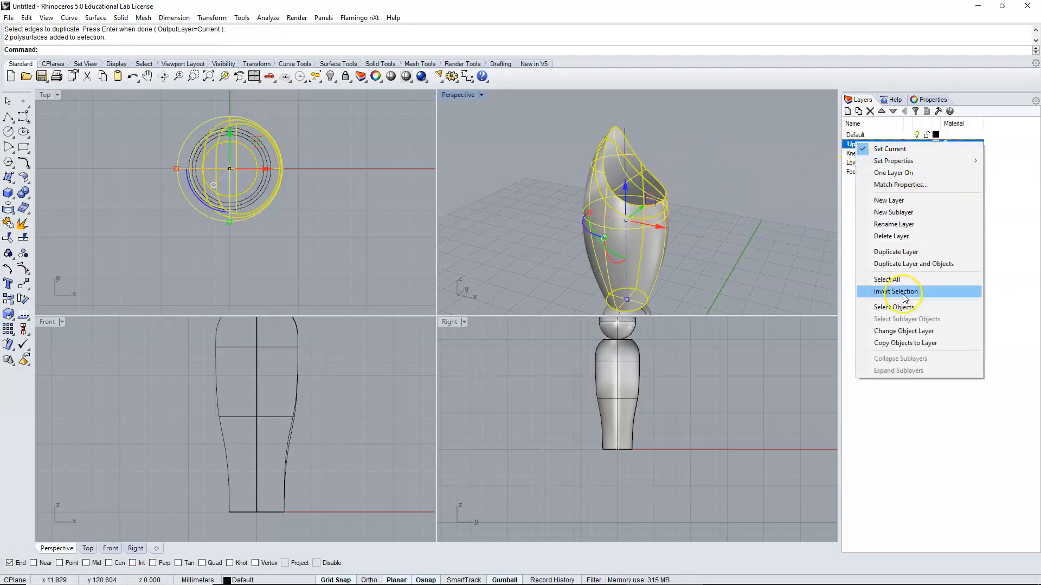
left_click(903, 331)
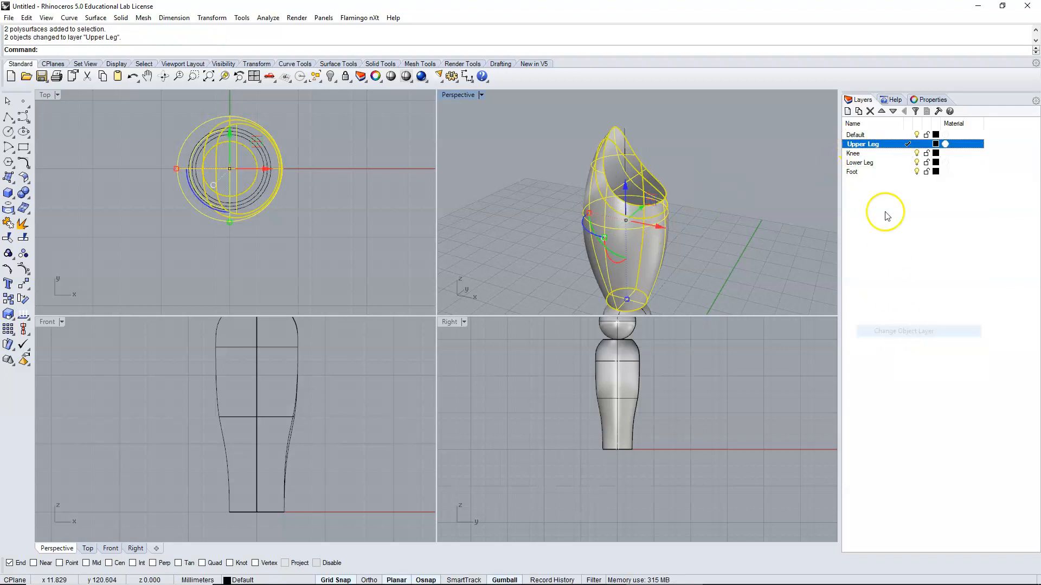
Make Default the current layer and hide the Upper Leg layer
left_click(908, 134)
left_click(916, 144)
left_click(916, 144)
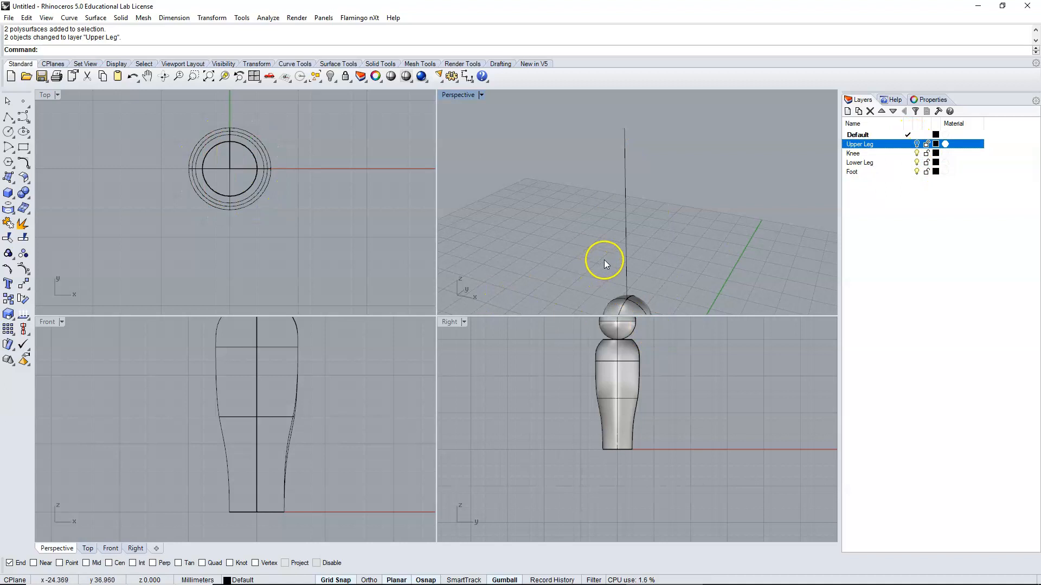
Move the knee sphere to the Knee layer and hide that layer
right_click_drag(607, 243, 611, 221, "shift")
left_click(616, 182)
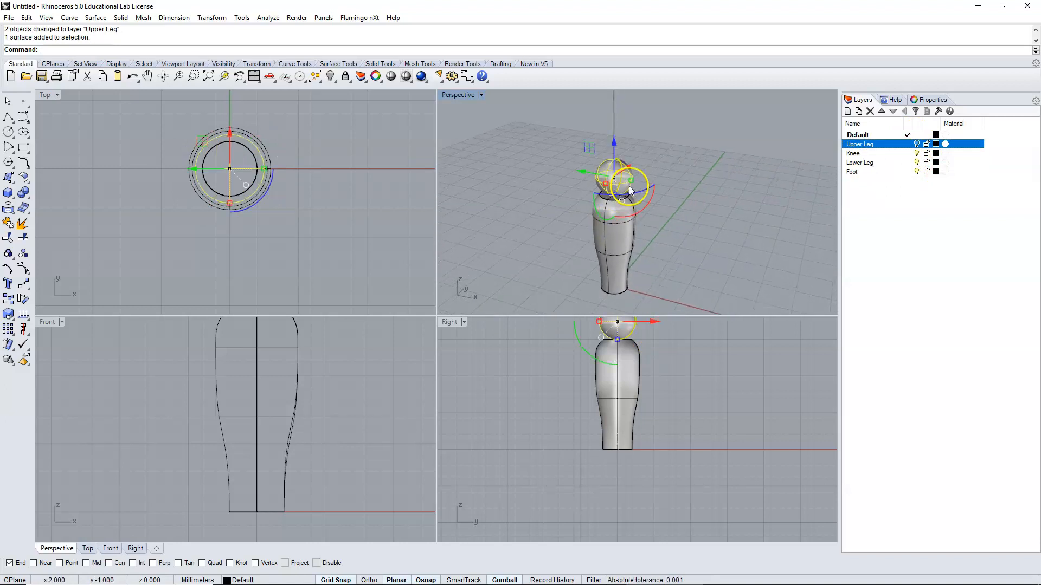
left_click(856, 154)
right_click(857, 157)
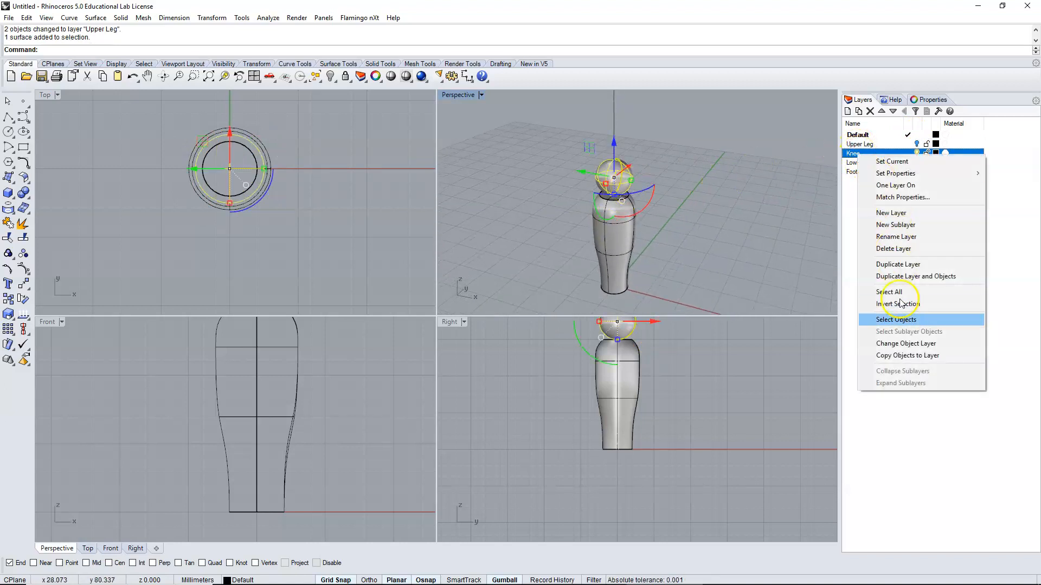
left_click(911, 339)
left_click(917, 154)
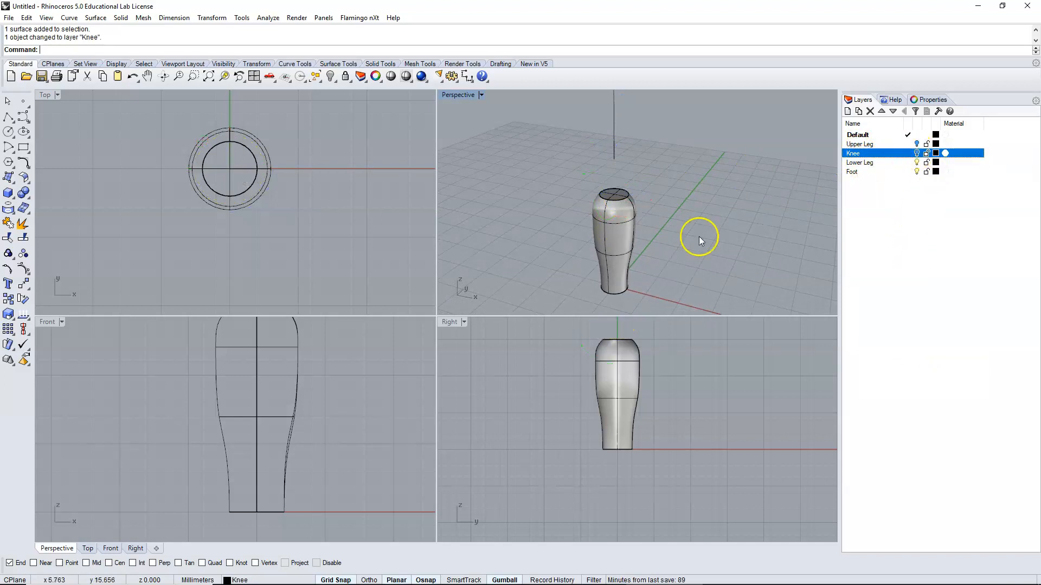
Move the lower leg polysurface to the Lower Leg layer and hide that layer
left_click(625, 226)
left_click(859, 162)
right_click(859, 163)
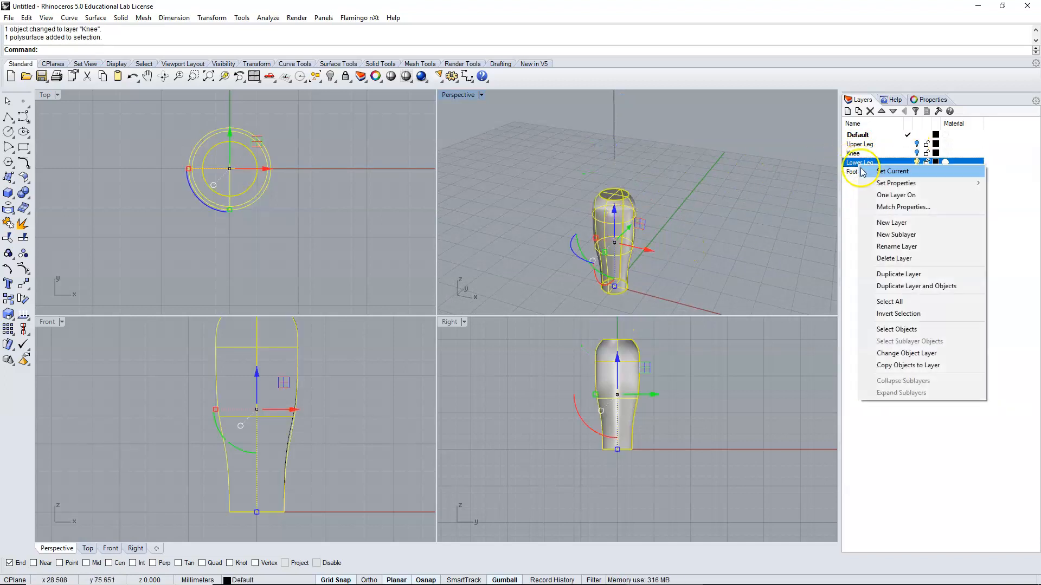
left_click(928, 355)
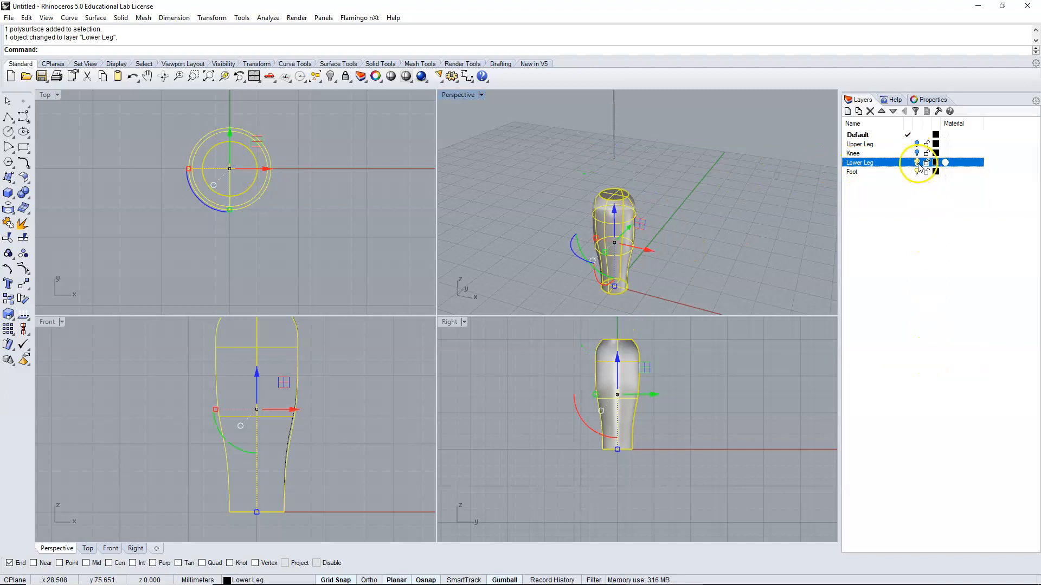
left_click(917, 162)
Delete the leftover outer profile curve of the lower leg
right_click_drag(649, 232, 649, 240)
scroll(645, 242, "up", 2)
left_click(633, 235)
key("Delete")
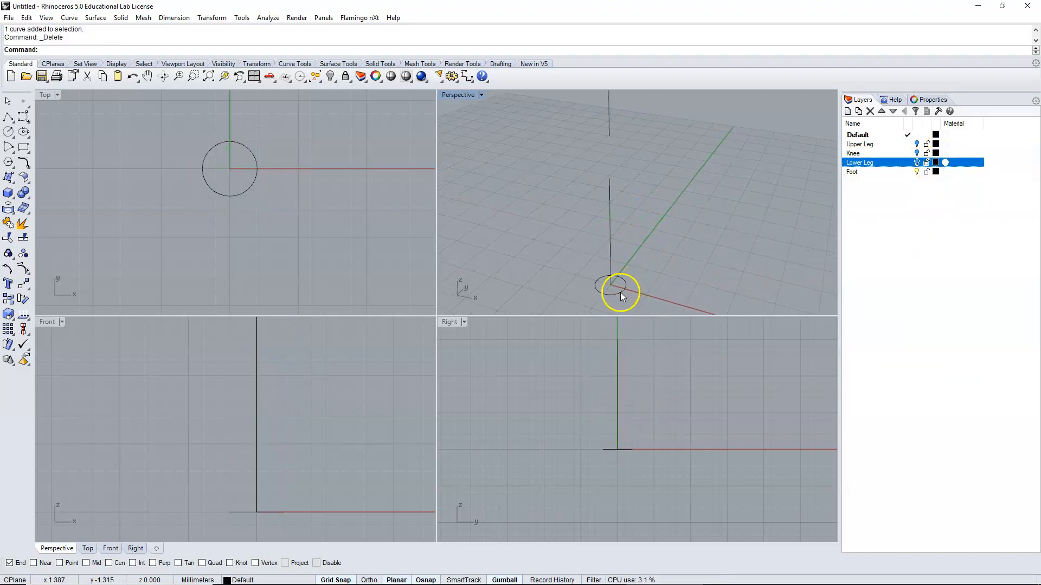
Move the circle at the bottom of the leg axis to the Foot layer
left_click(609, 294)
right_click(854, 172)
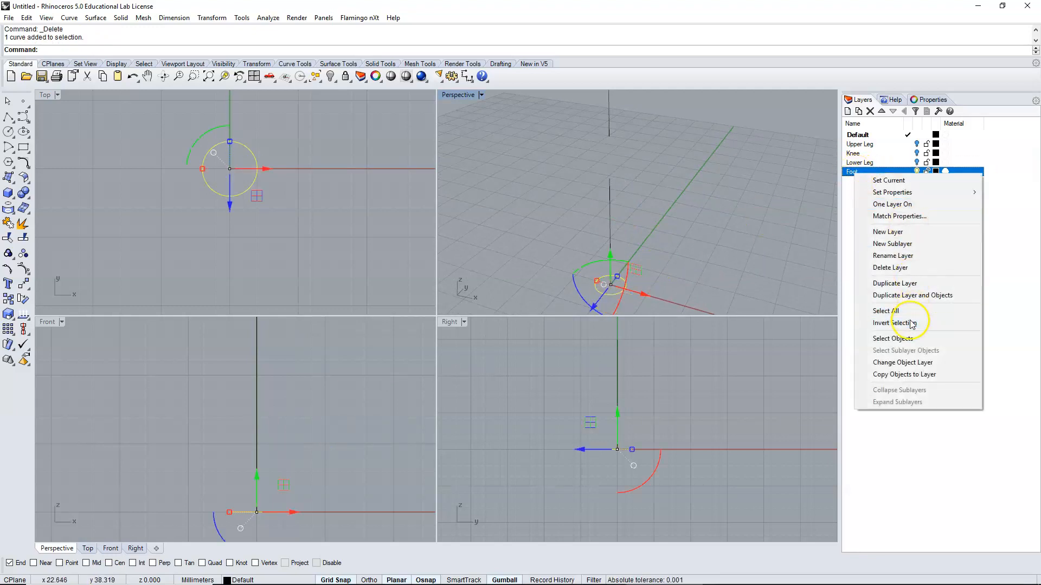
left_click(894, 362)
left_click(742, 235)
Copy the foot circle in place and, with grid snap off, scale the copy down to a slightly smaller concentric circle
scroll(727, 245, "down", 4)
scroll(671, 297, "up", 6)
scroll(642, 242, "up", 7)
left_click(639, 217)
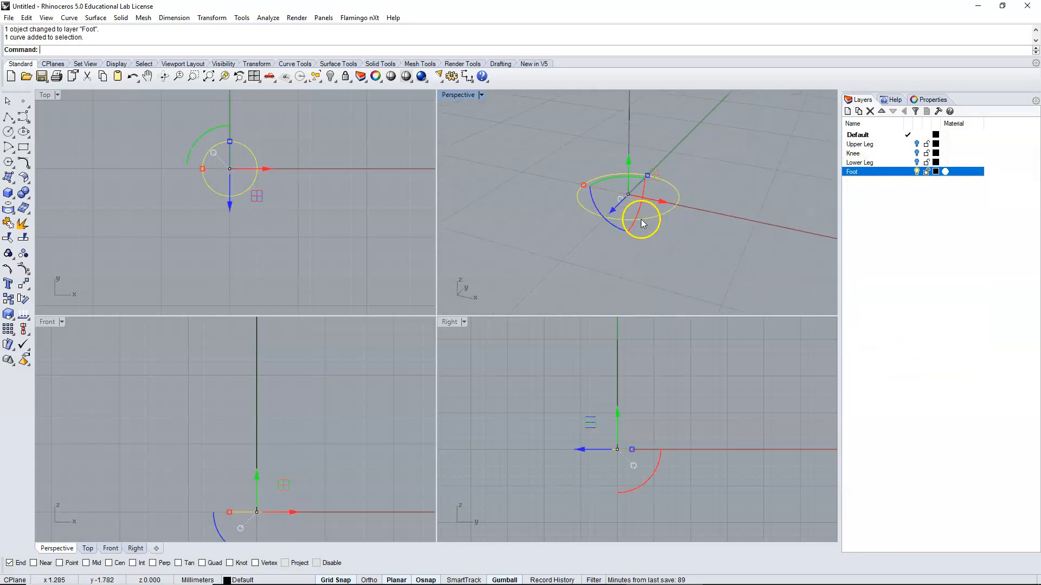
key("ctrl+c")
mouse_move(644, 236)
left_mouse_down()
mouse_move(674, 249)
mouse_move(634, 232)
mouse_move(611, 253)
mouse_move(641, 220)
mouse_move(631, 231)
mouse_move(632, 198)
mouse_move(726, 245)
mouse_move(687, 219)
mouse_move(719, 218)
left_mouse_up()
key("ctrl+v")
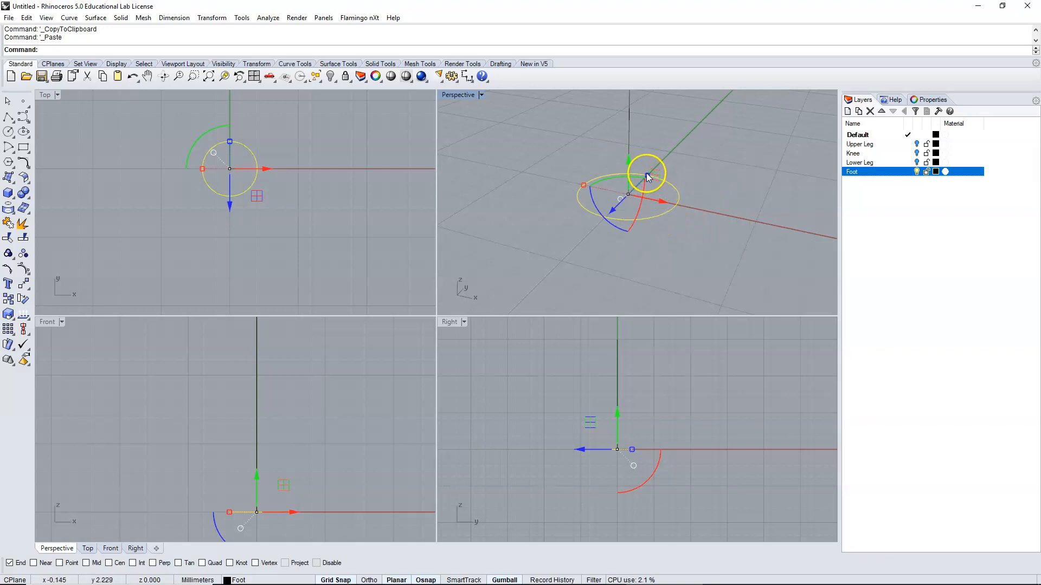
left_click_drag(646, 174, 642, 185)
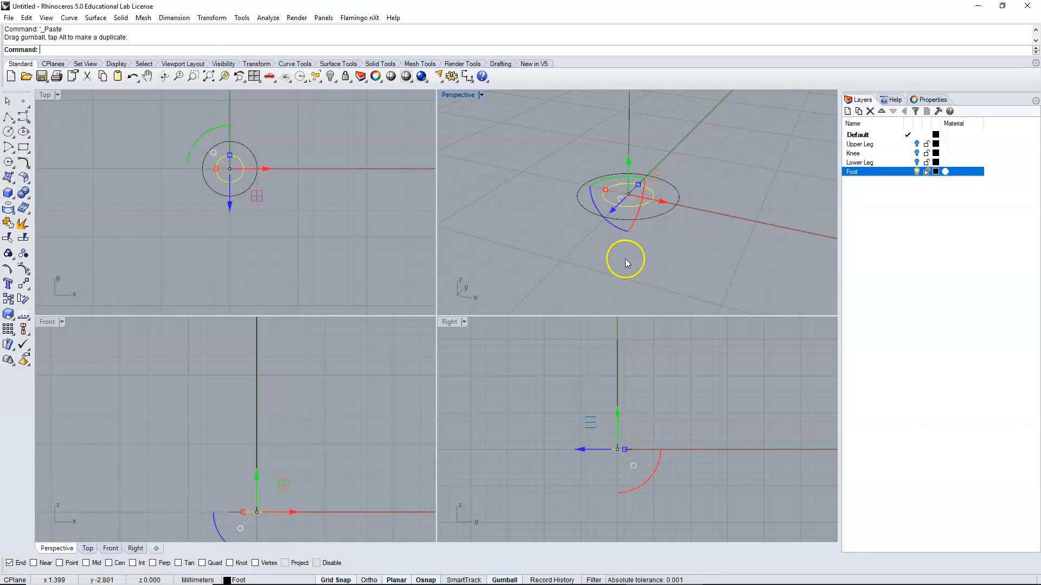
left_click(336, 580)
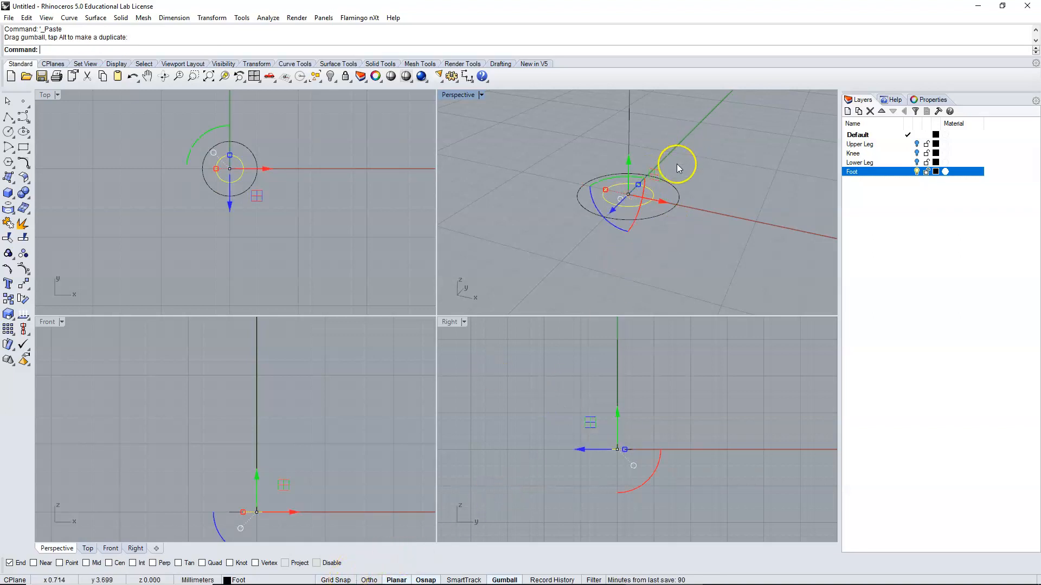
left_click_drag(638, 185, 645, 179)
Extrude the inner circle about 1 mm downward as a solid, with BothSides set to No
left_click(121, 18)
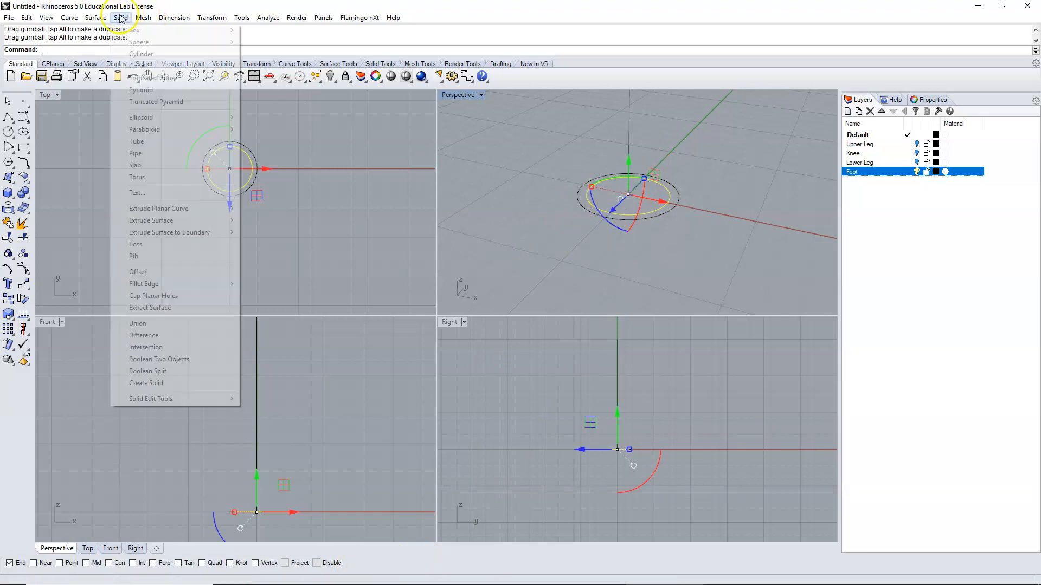
mouse_move(170, 208)
left_click(257, 214)
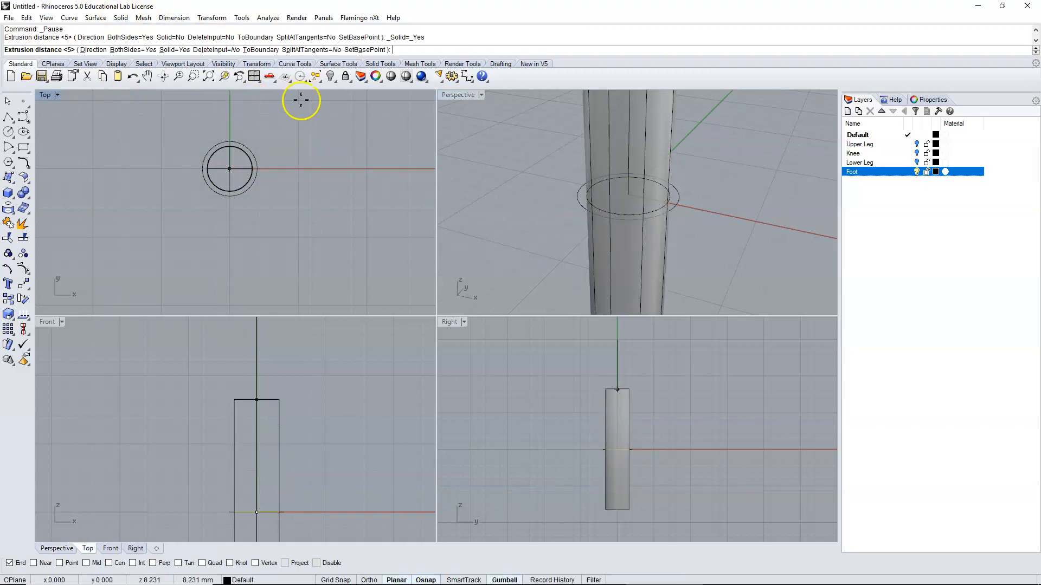
left_click(133, 49)
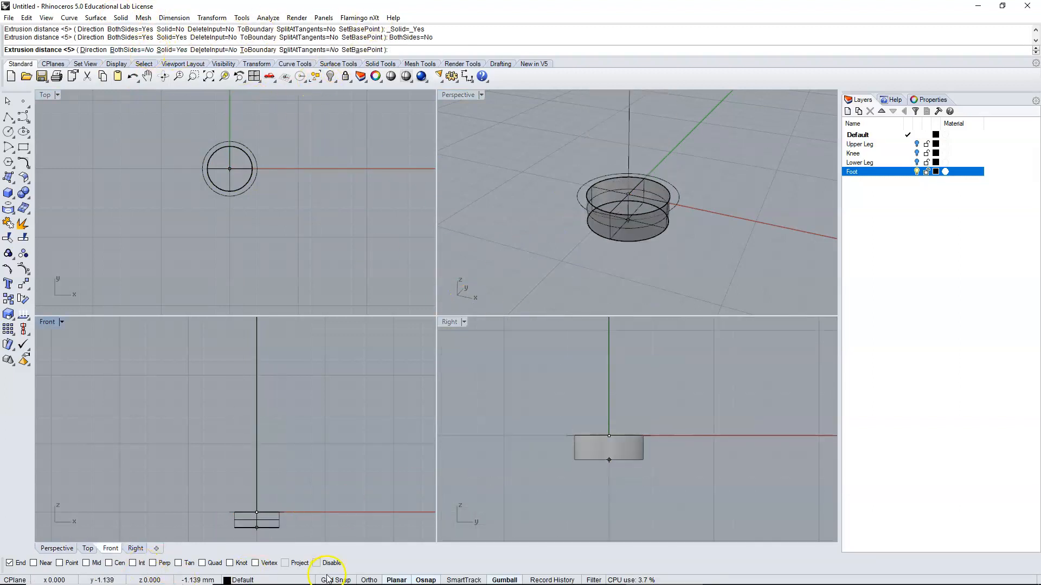
left_click(629, 462)
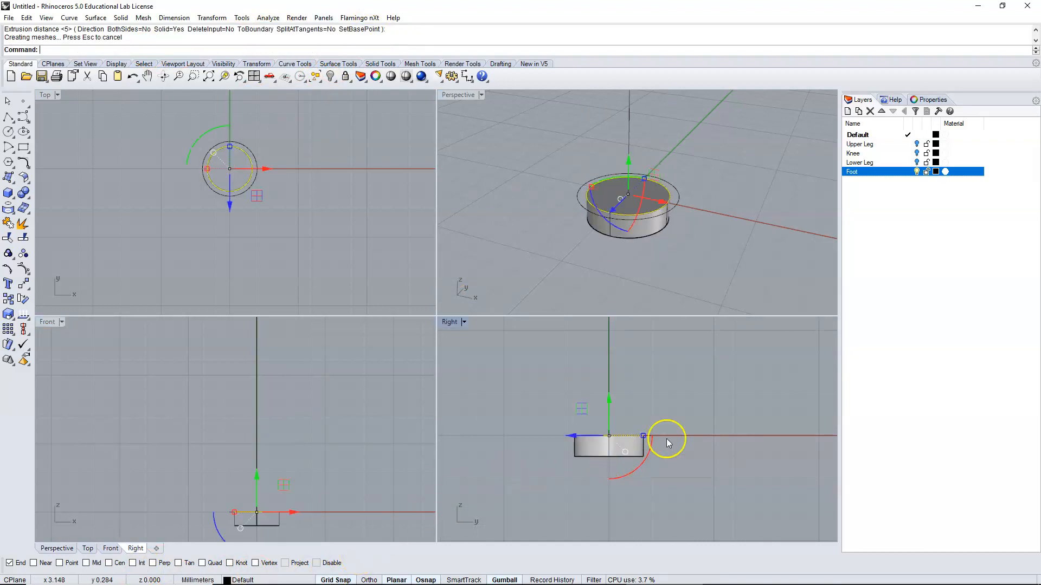
Create a box with base corners at (-1, 3) and (1, 7), extending about 2 mm downward beside the disc
right_click_drag(702, 292, 700, 236)
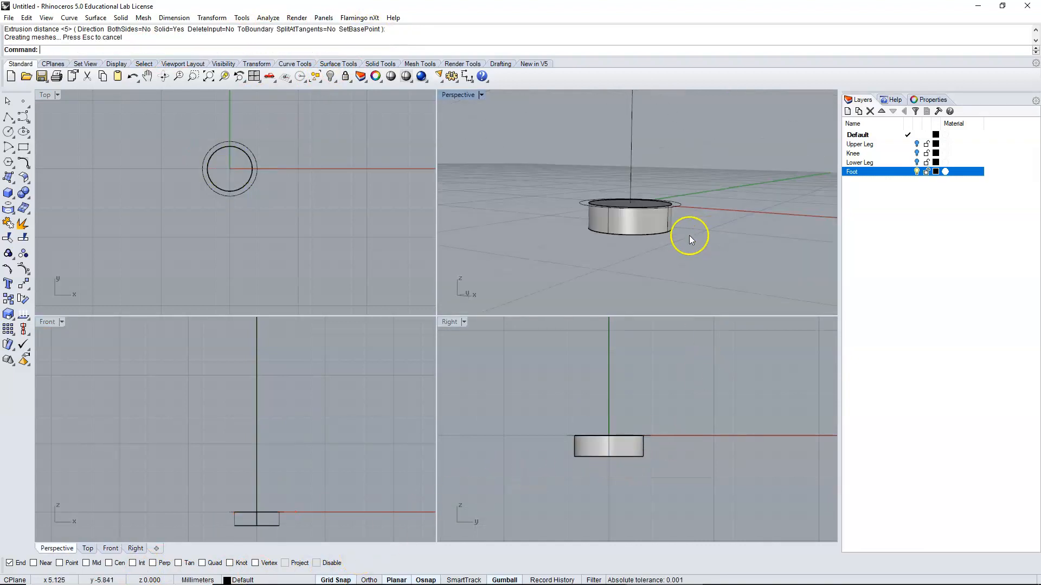
scroll(637, 221, "up", 2)
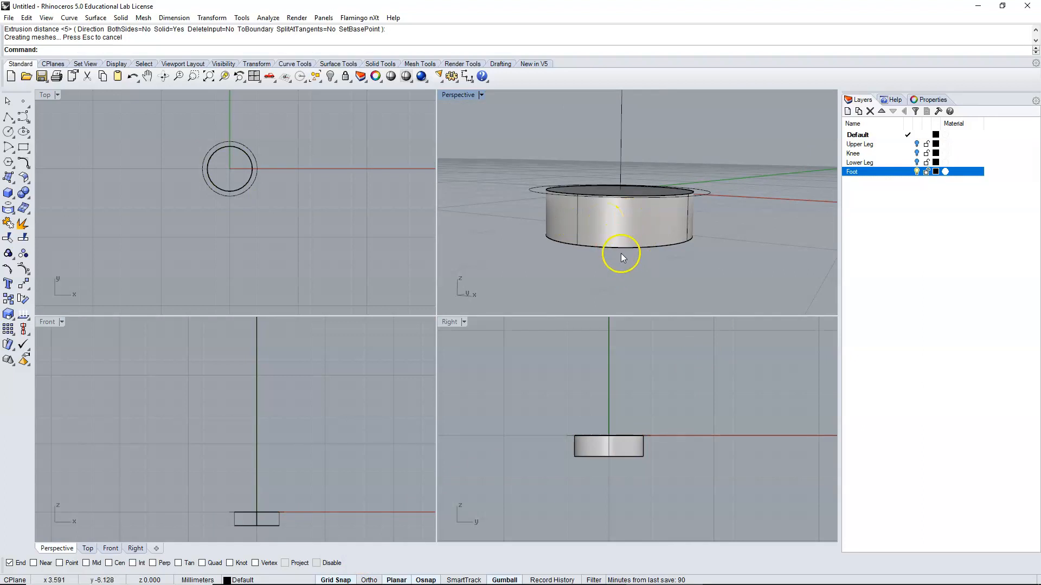
scroll(610, 300, "down", 6)
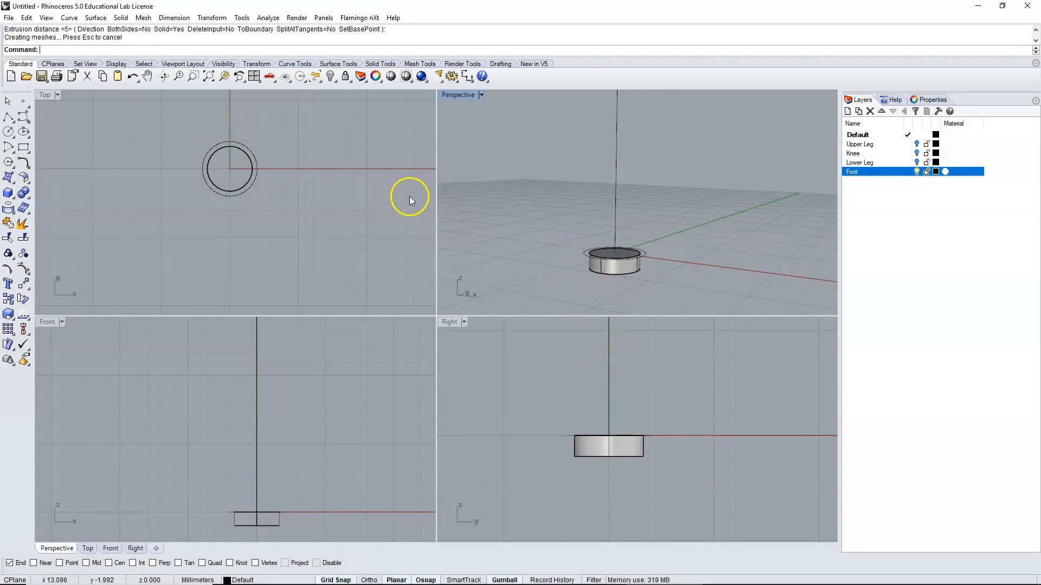
right_click_drag(277, 139, 355, 237)
left_click(8, 193)
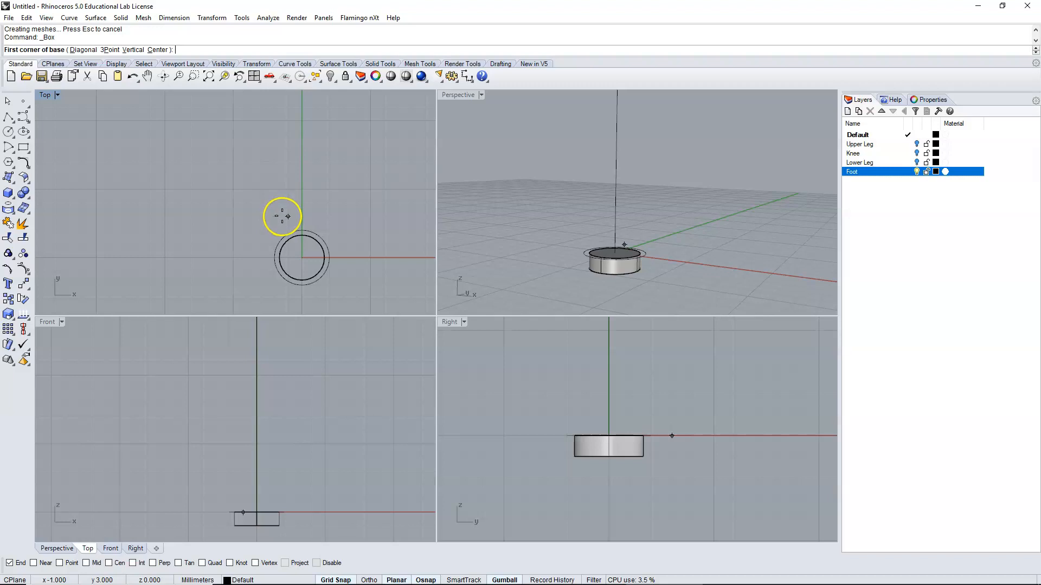
left_click(288, 215)
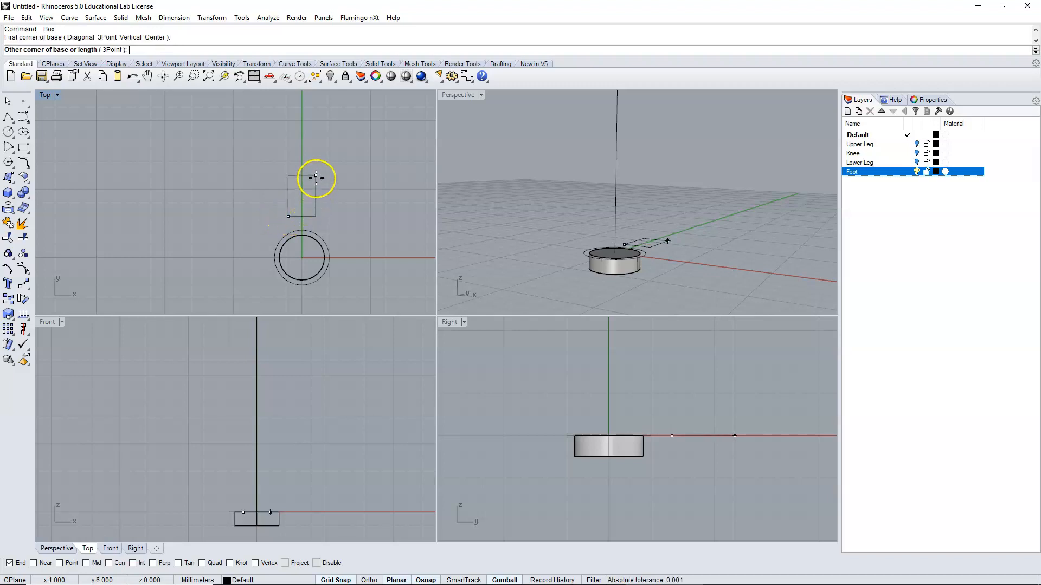
left_click(316, 162)
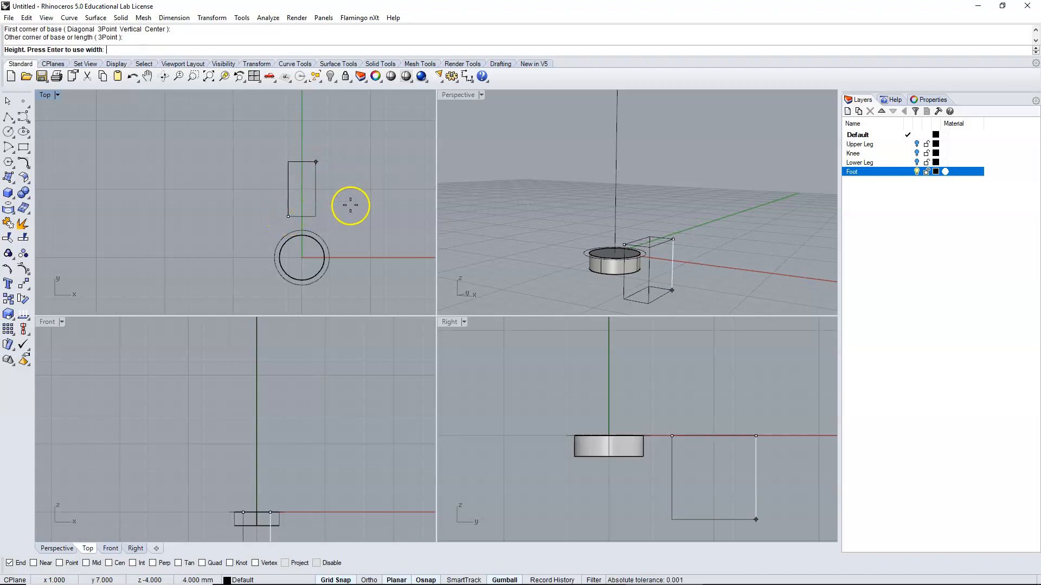
left_click(745, 475)
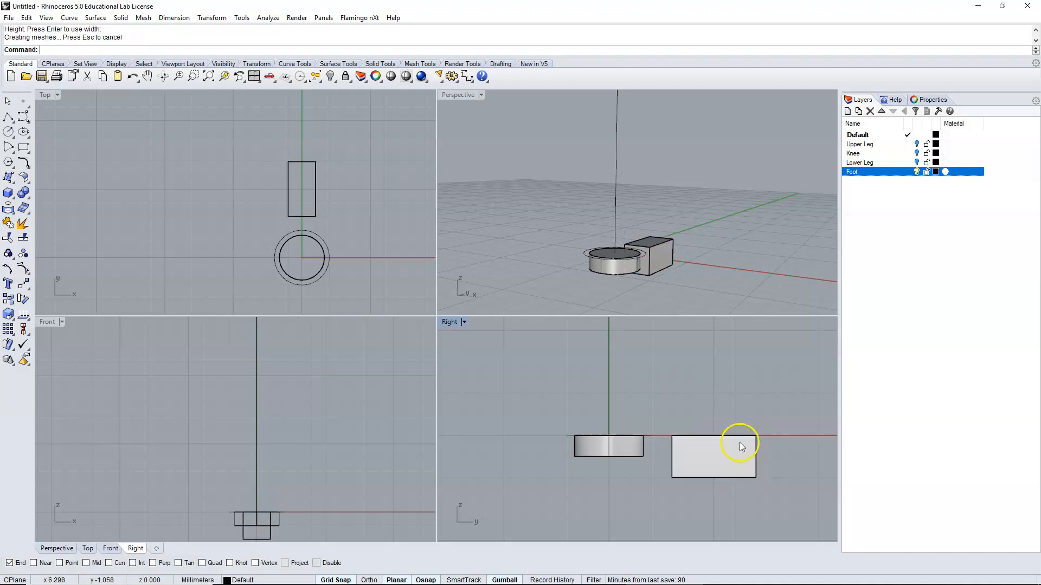
Move the toe box about 1 mm down so its upper face is level with the disc's underside
left_click(678, 465)
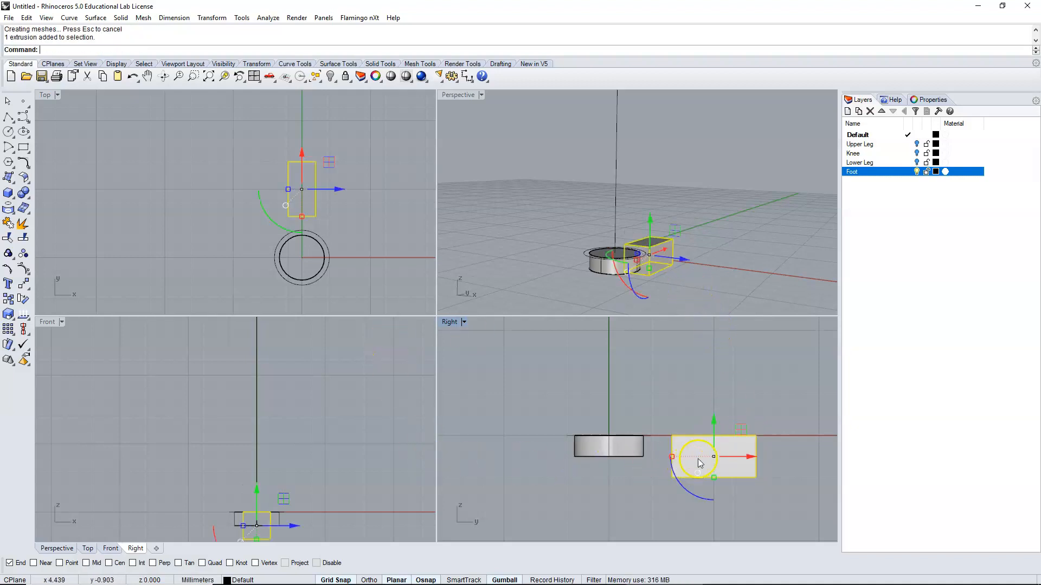
left_click_drag(714, 416, 716, 438)
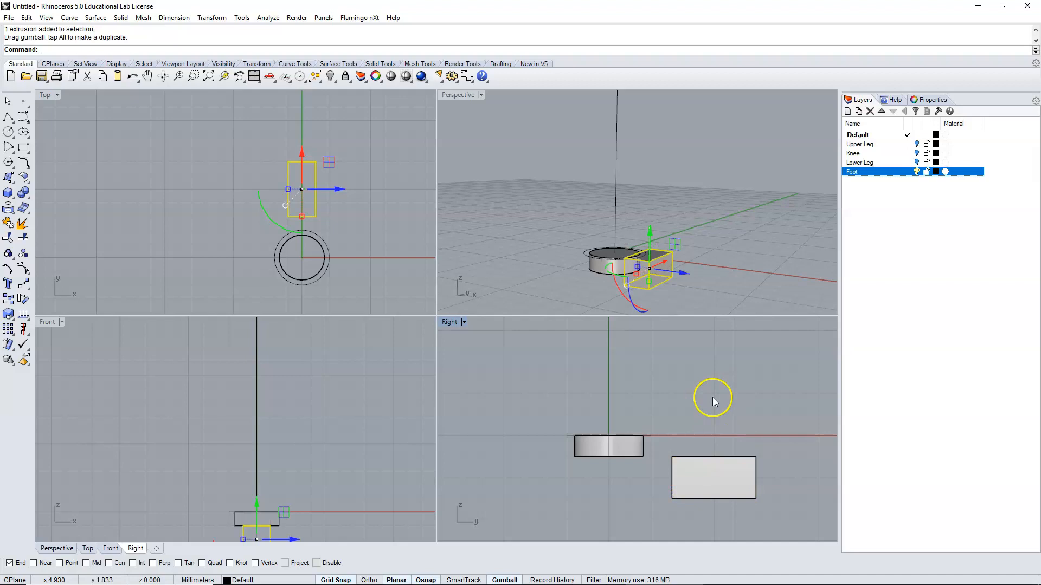
left_click(713, 395)
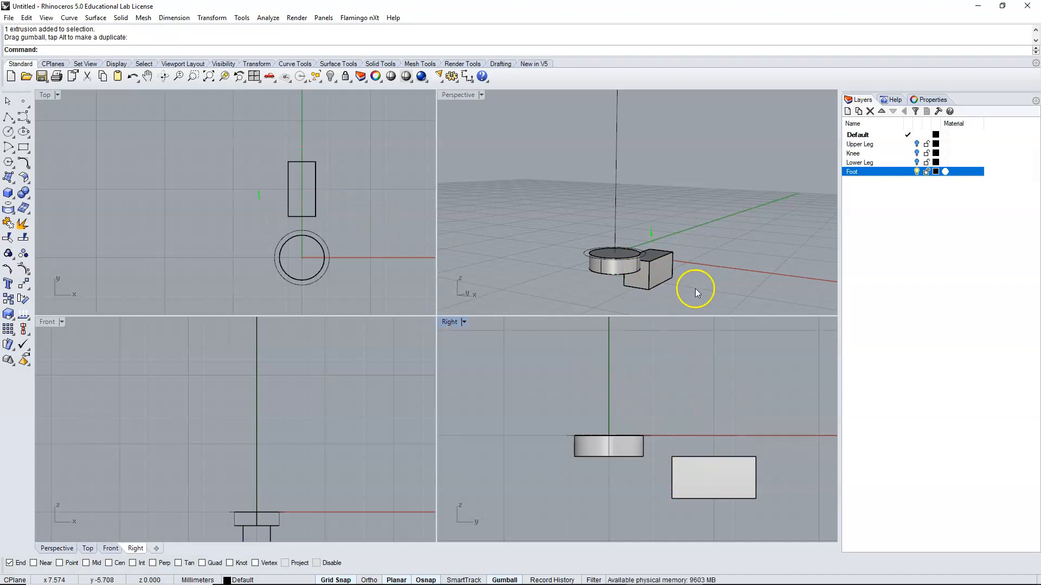
Set the Right view to Wireframe and draw a polyline there through (9, -2), (5, -2) and (3, 0) across the box
right_click_drag(702, 292, 584, 295)
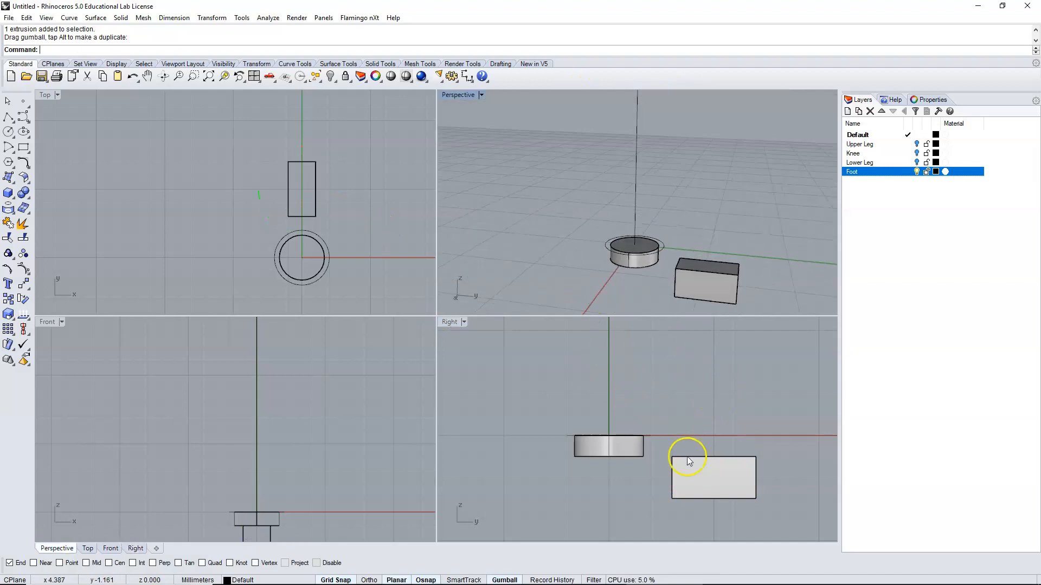
right_click_drag(688, 457, 656, 418)
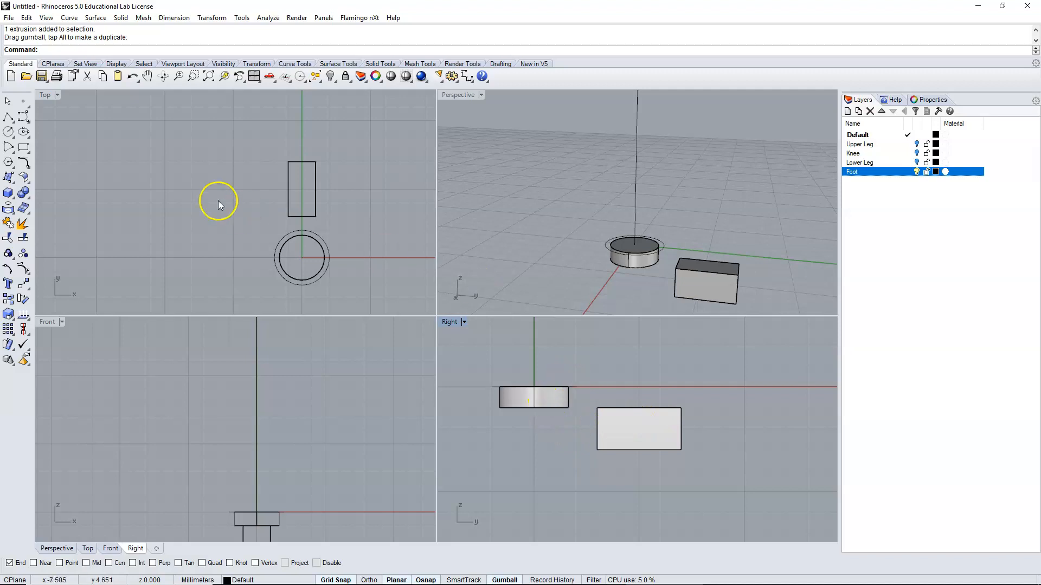
left_click(467, 322)
left_click(499, 265)
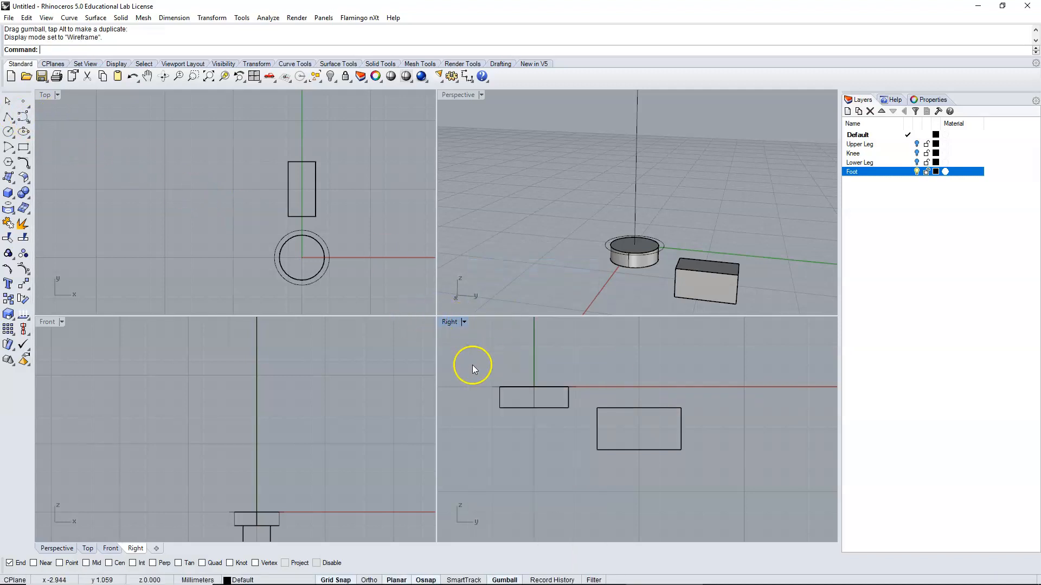
left_click(8, 115)
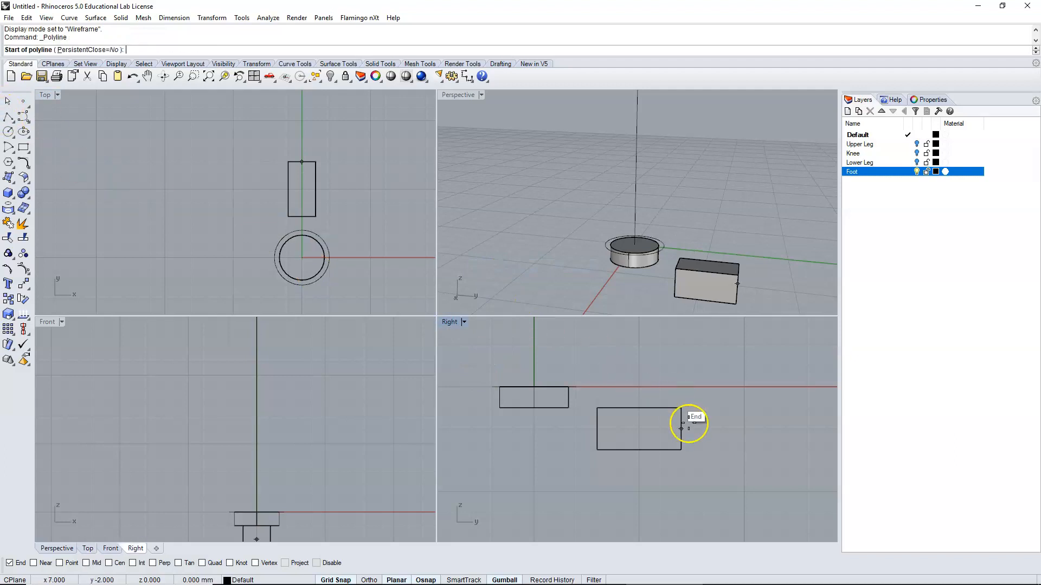
left_click(726, 429)
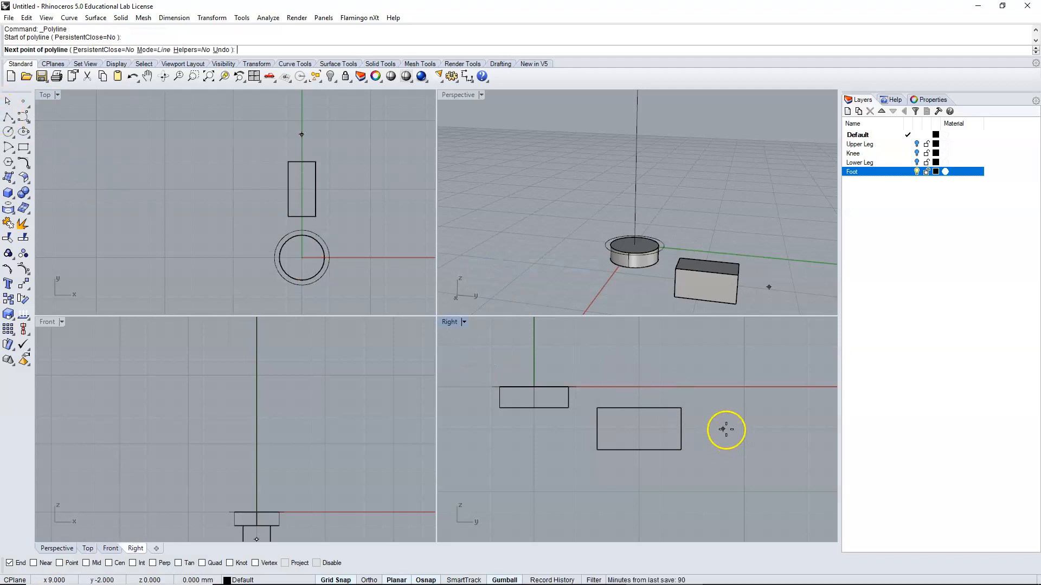
left_click(639, 429)
left_click(597, 387)
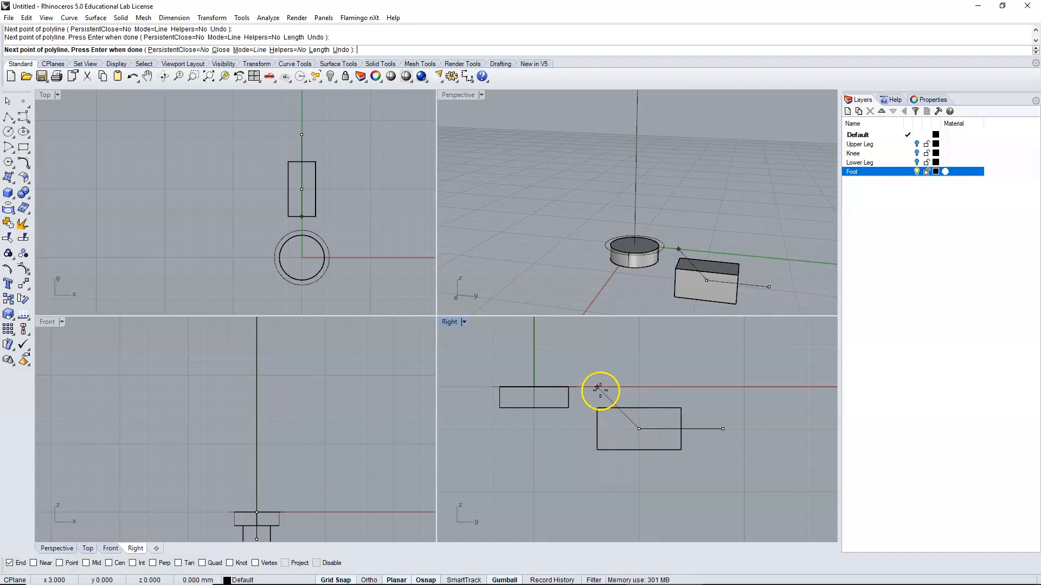
key("Return")
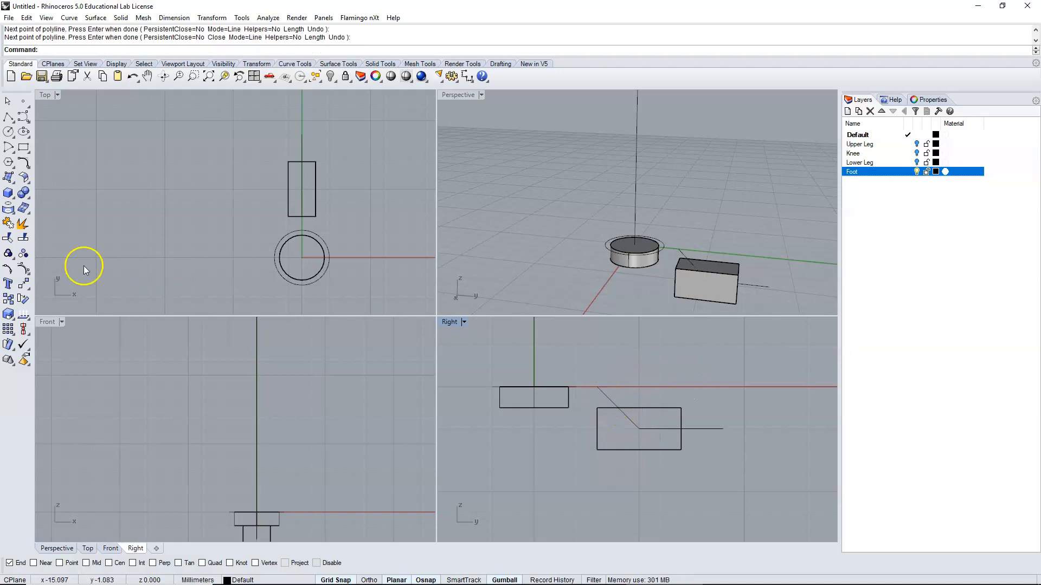
Split the box with the polyline and delete both the cut-off upper piece and the polyline
left_click(23, 238)
left_click(680, 444)
key("Return")
left_click(704, 428)
key("Return")
left_click(669, 417)
key("Delete")
left_click(714, 429)
key("Delete")
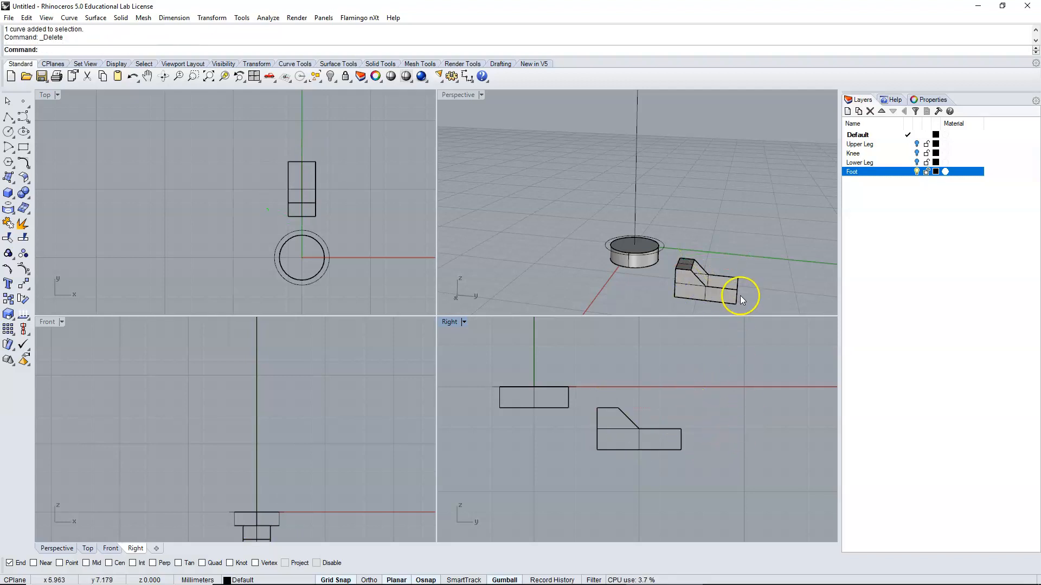
Close the horizontal opening on the low end of the cut box with a four-corner surface
right_click_drag(753, 249, 708, 294)
scroll(735, 260, "up", 3)
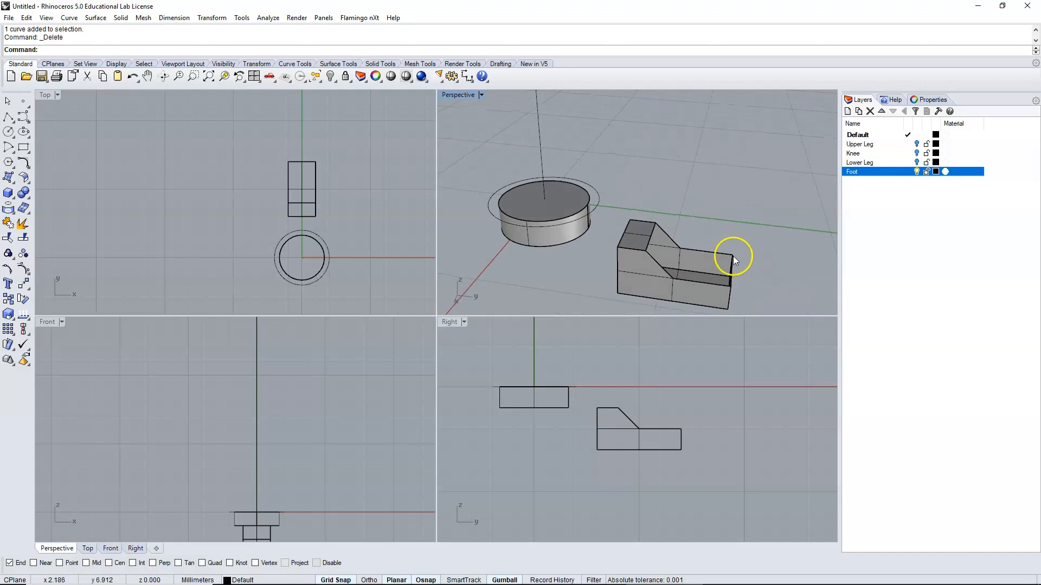
left_click(8, 178)
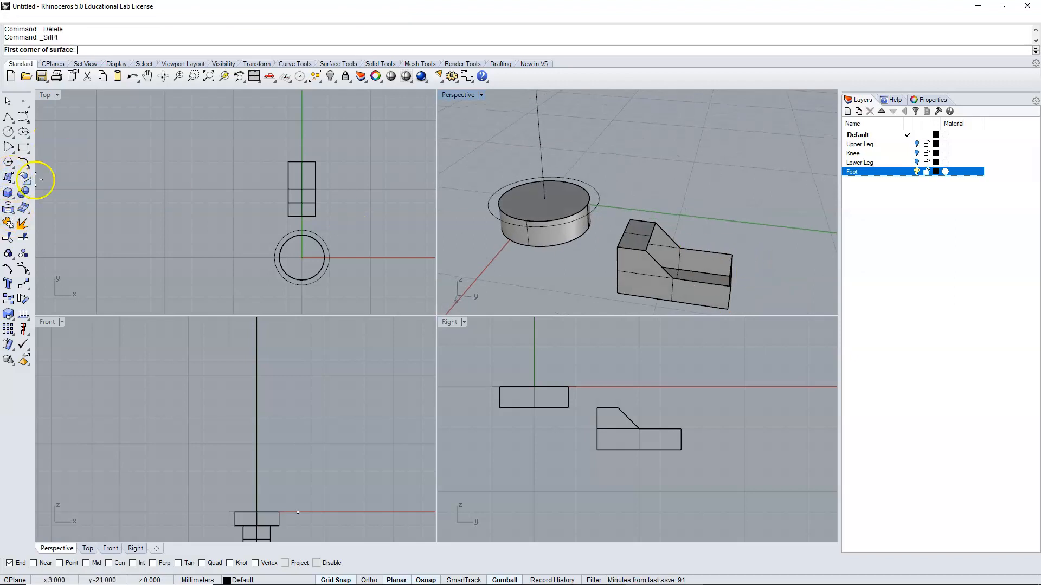
left_click(732, 254)
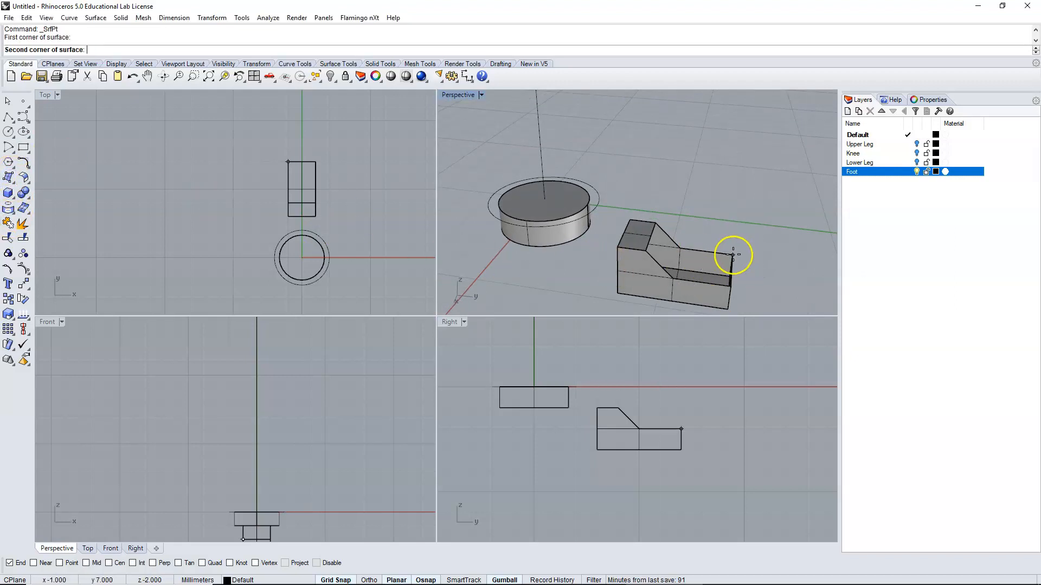
left_click(680, 249)
left_click(673, 279)
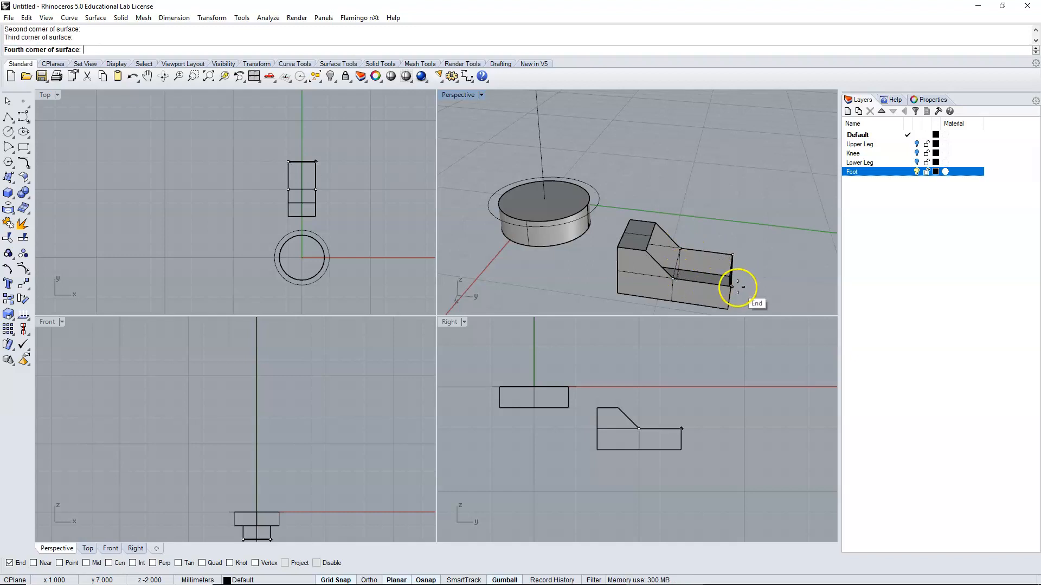
left_click(737, 286)
Cover the sloped opening of the cut box with a second four-corner surface
key("Return")
right_click_drag(723, 218, 673, 227)
left_click(667, 232)
left_click(681, 269)
left_click(633, 286)
left_click(619, 242)
scroll(609, 279, "down", 3)
scroll(603, 291, "up", 3)
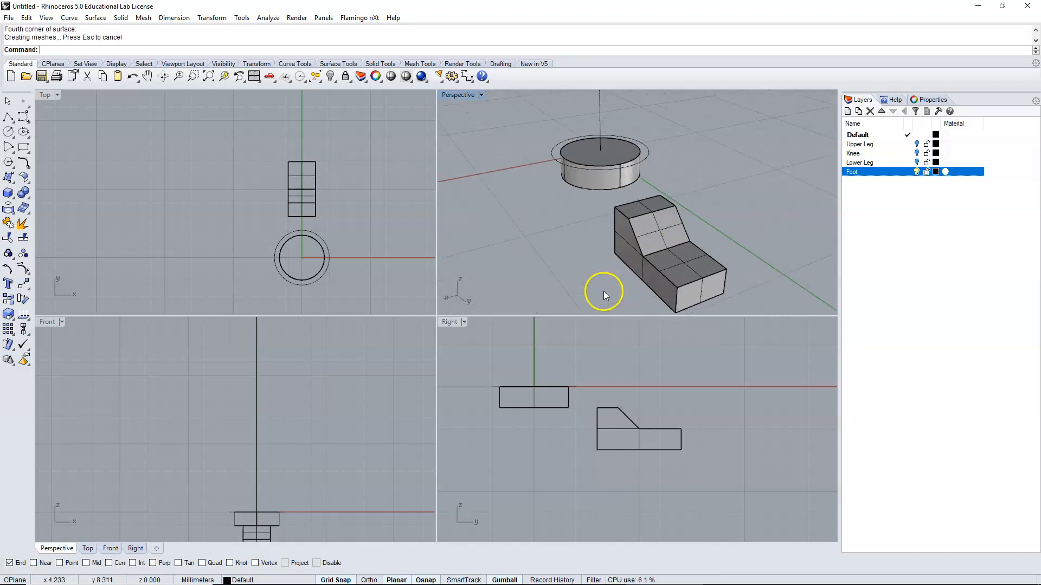
Join the two cap surfaces and the cut box into one closed polysurface, then deselect it
right_click_drag(604, 291, 723, 178)
left_click(632, 270)
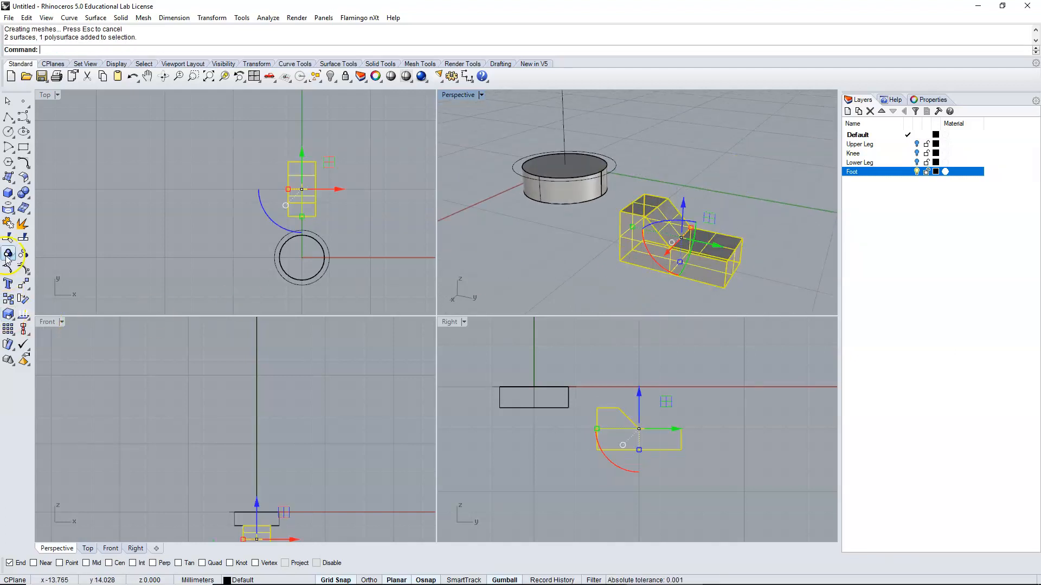
left_click(8, 224)
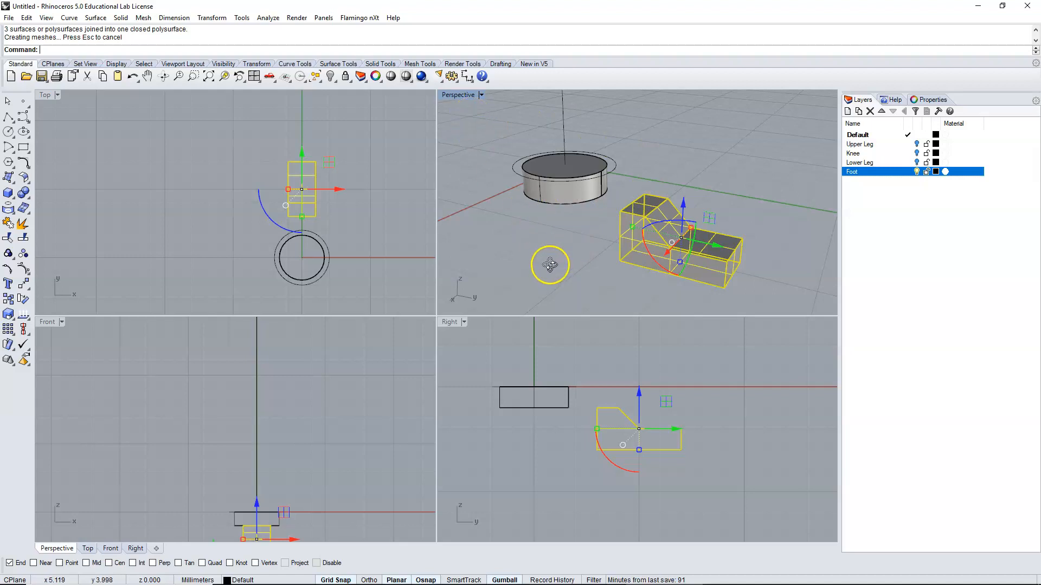
right_click_drag(551, 262, 565, 243)
left_click(693, 173)
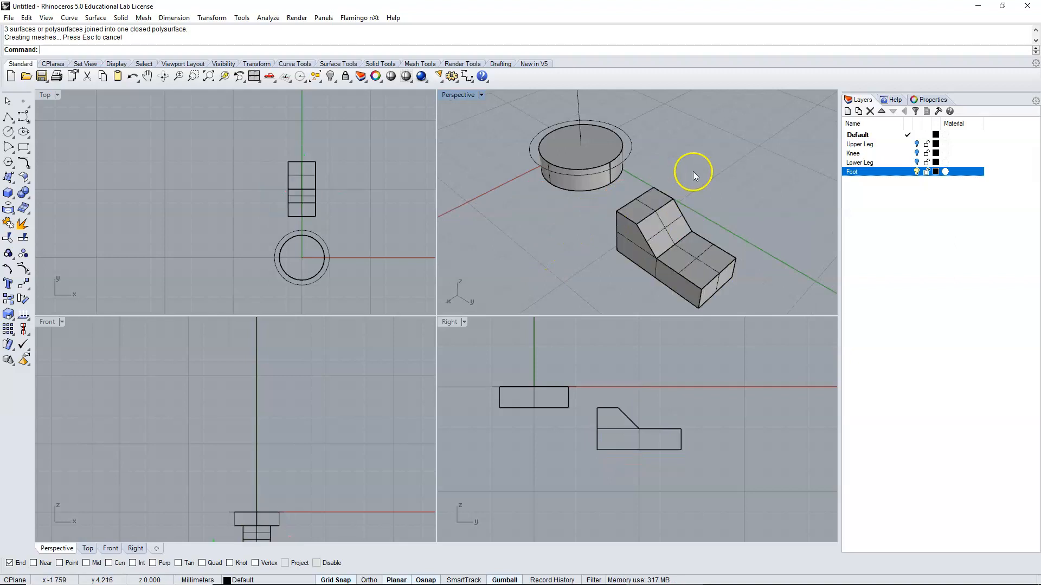
Enable quadrant and midpoint snaps and try a three-point curve from the disc's lower edge to the toe block's back face
right_click_drag(555, 298, 554, 285)
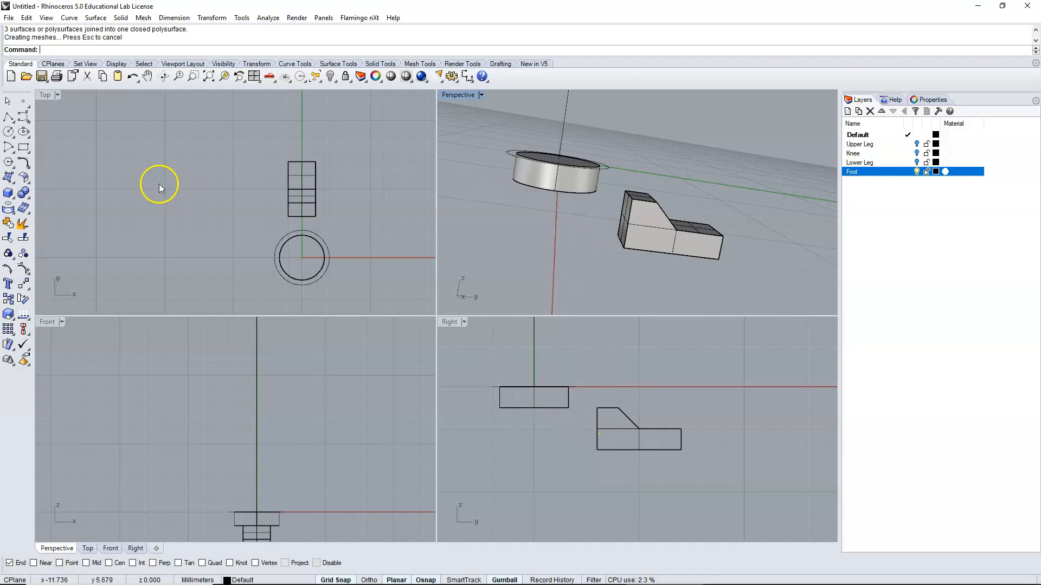
left_click(21, 118)
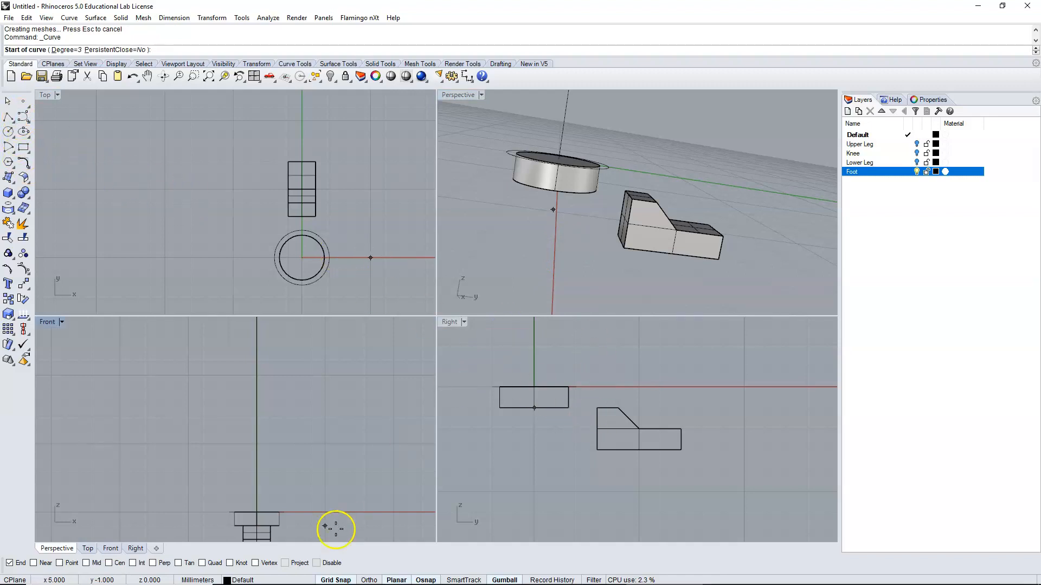
left_click(202, 564)
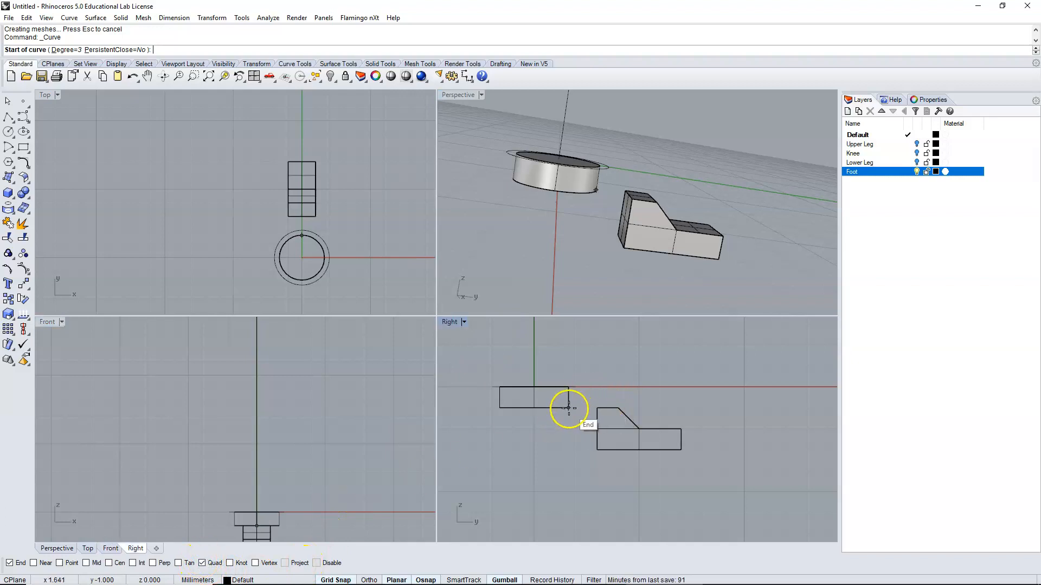
left_click(568, 407)
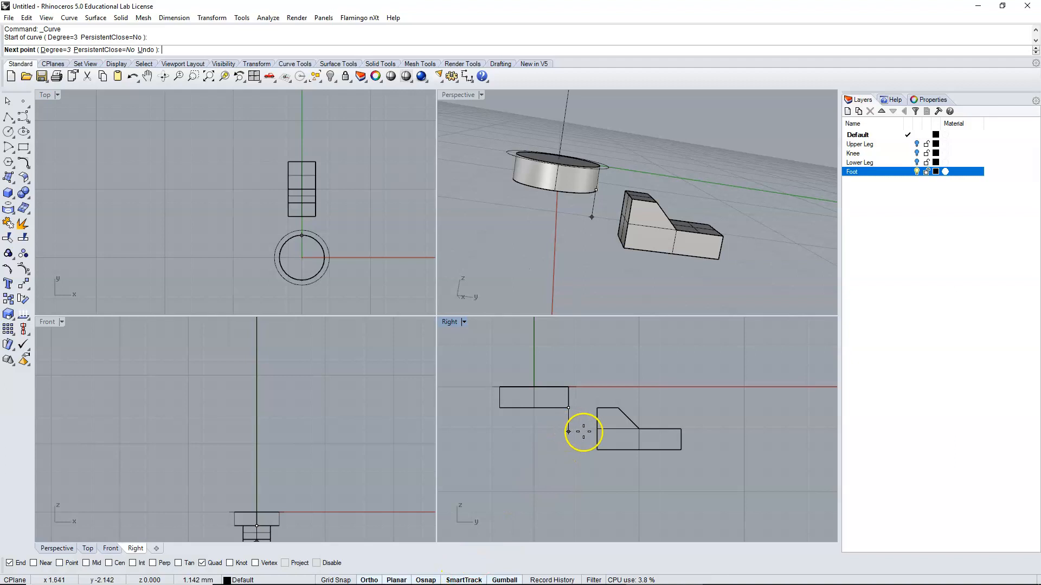
left_click(86, 563)
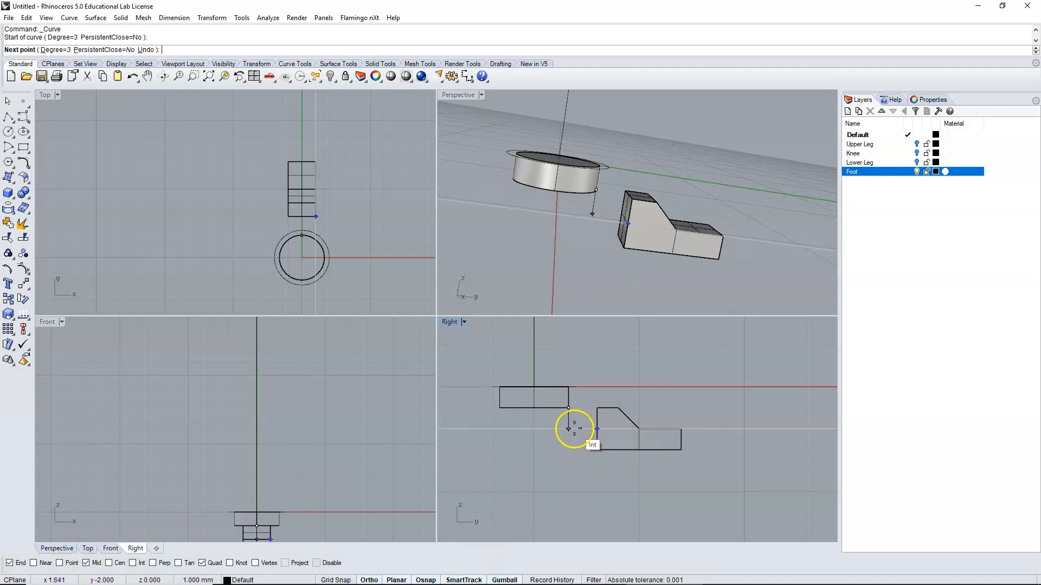
left_click(568, 428)
left_click(597, 429)
right_click(551, 472)
right_click_drag(593, 206, 499, 219)
scroll(627, 193, "up", 5)
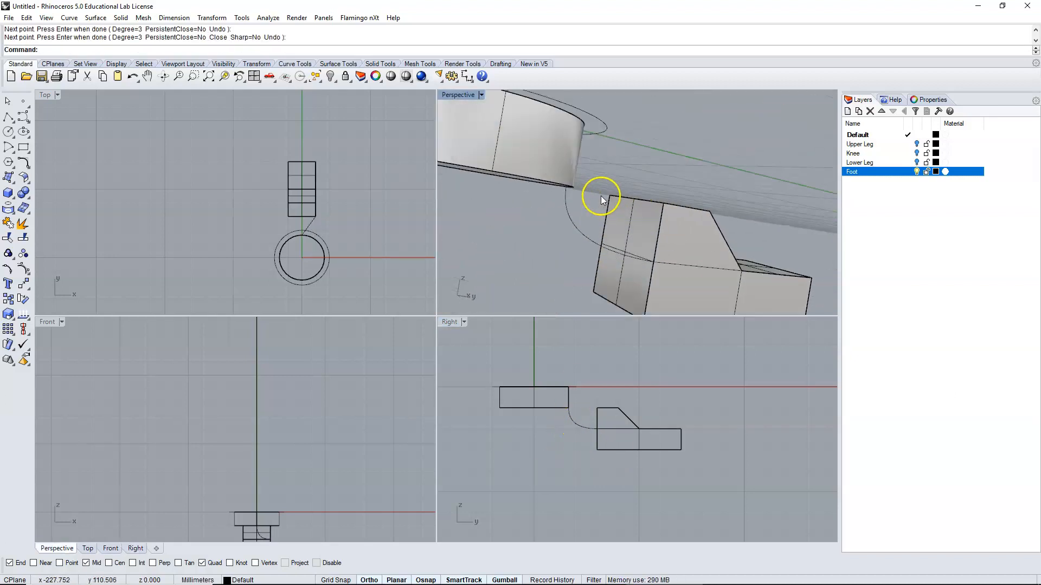
right_click_drag(563, 233, 665, 248)
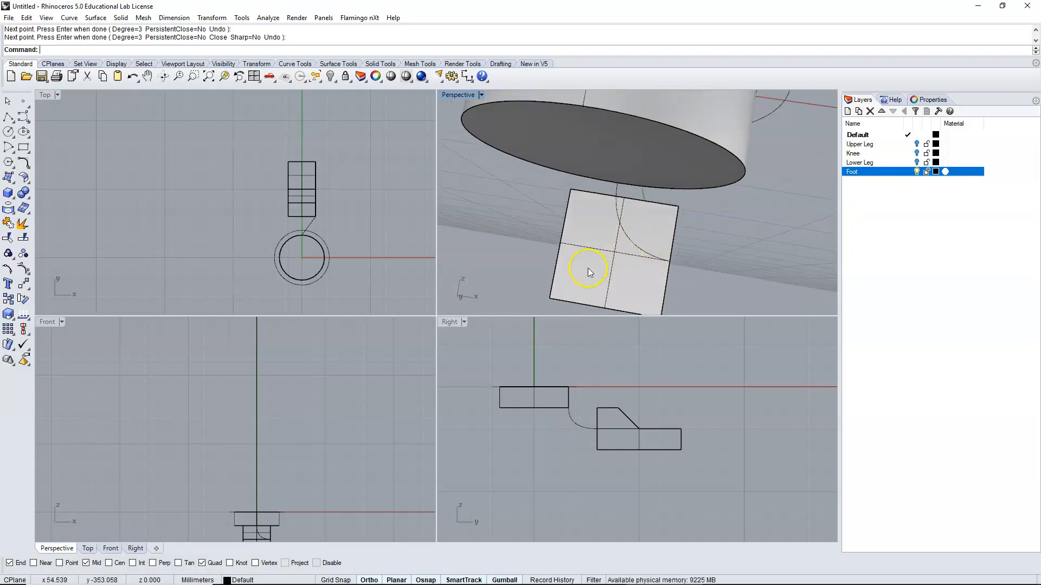
Delete the off-centre curve and draw a diagonal polyline between opposite corners of the toe block's back face
left_click(616, 193)
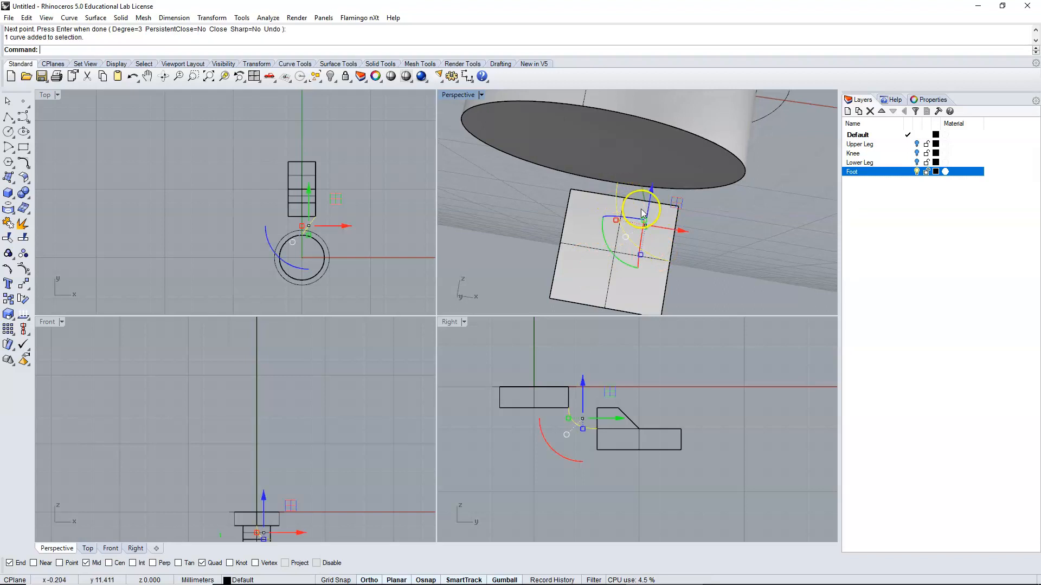
key("Delete")
left_click(8, 117)
left_click(677, 206)
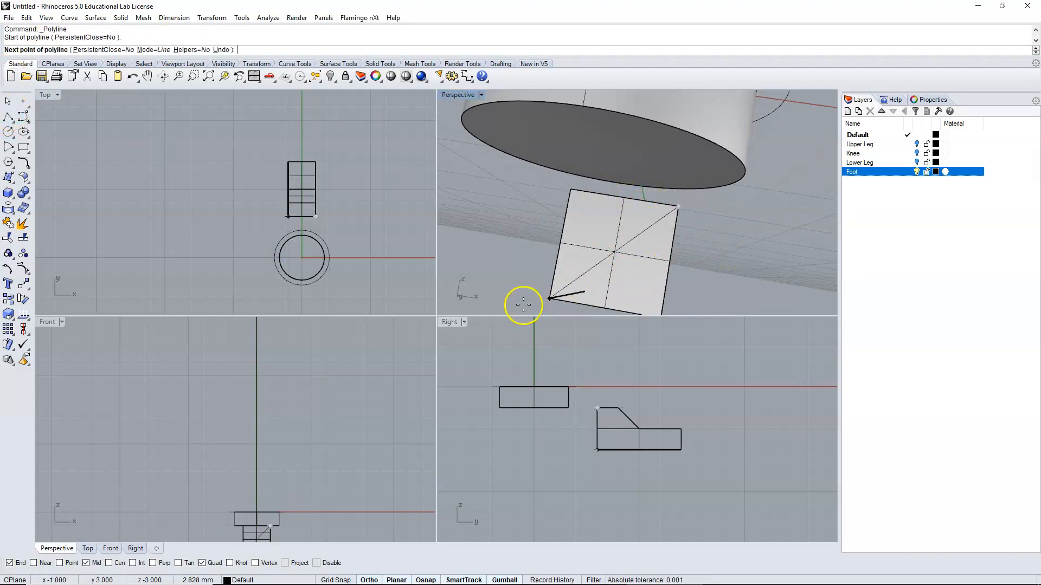
left_click(548, 298)
key("Return")
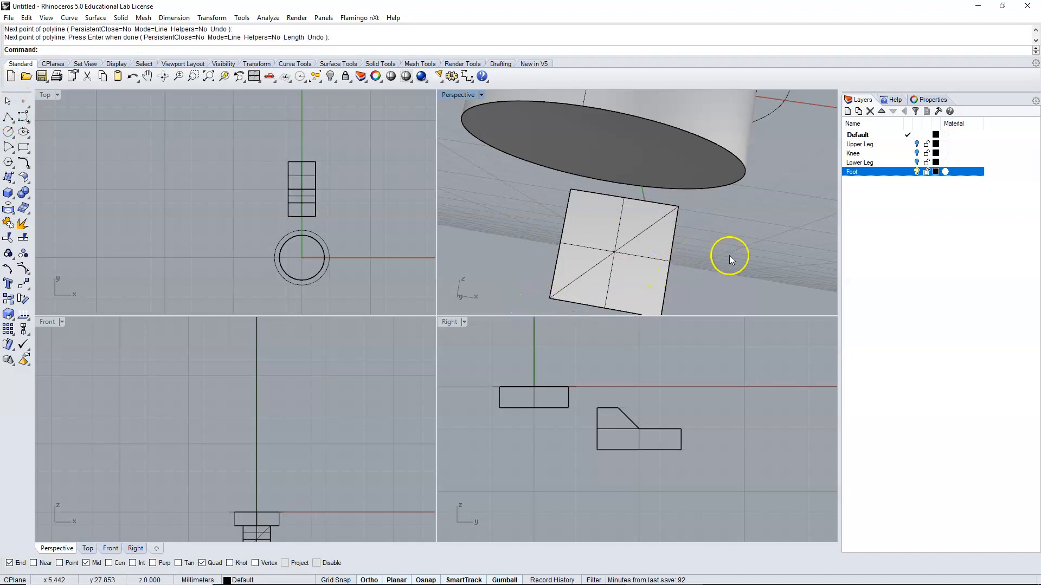
Try a polyline from the diagonal's midpoint to the disc's lower edge, and delete it
key("Return")
left_click(621, 253)
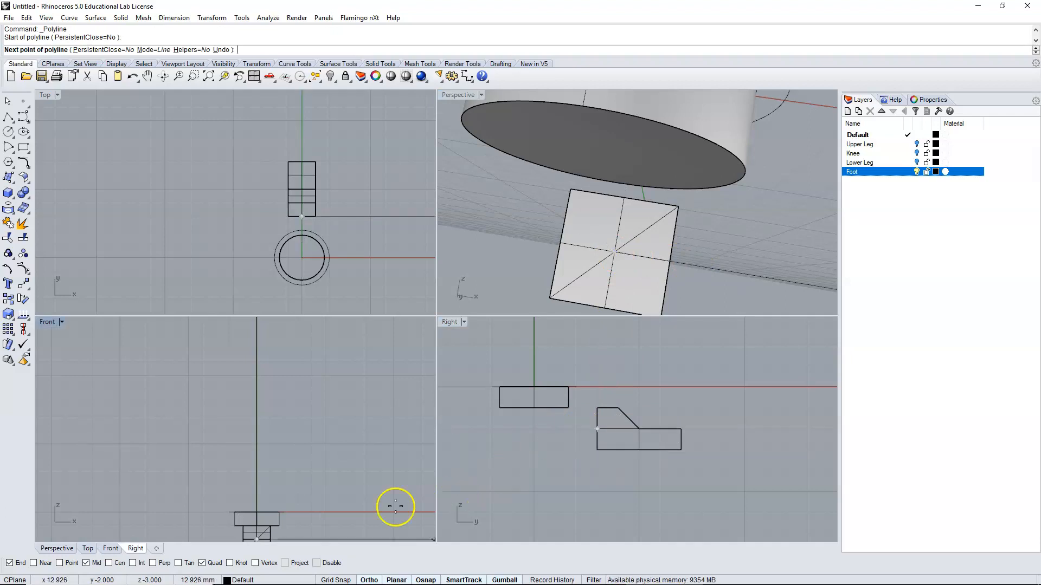
left_click(567, 408)
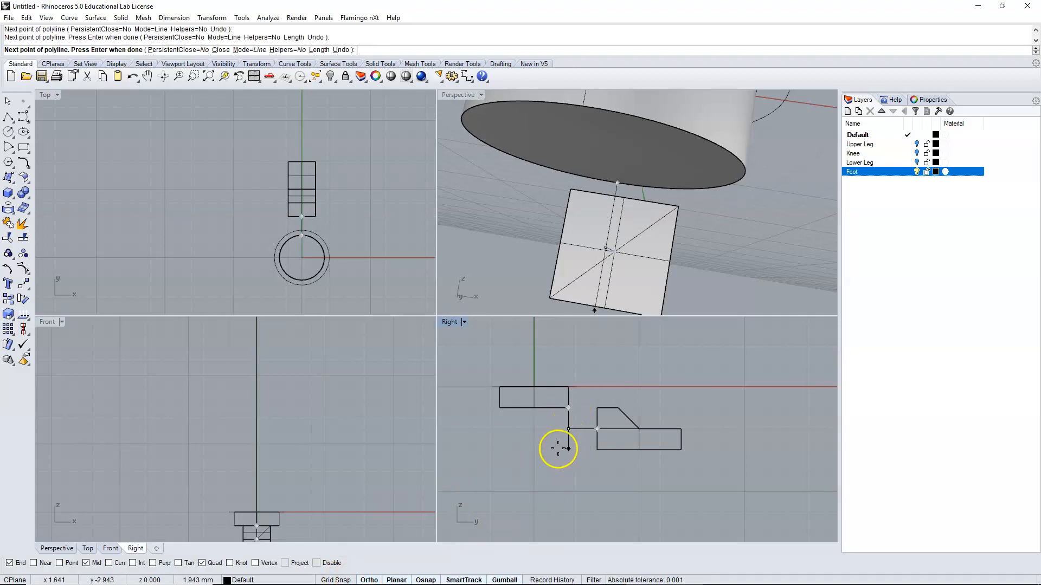
key("Return")
left_click(574, 427)
key("Delete")
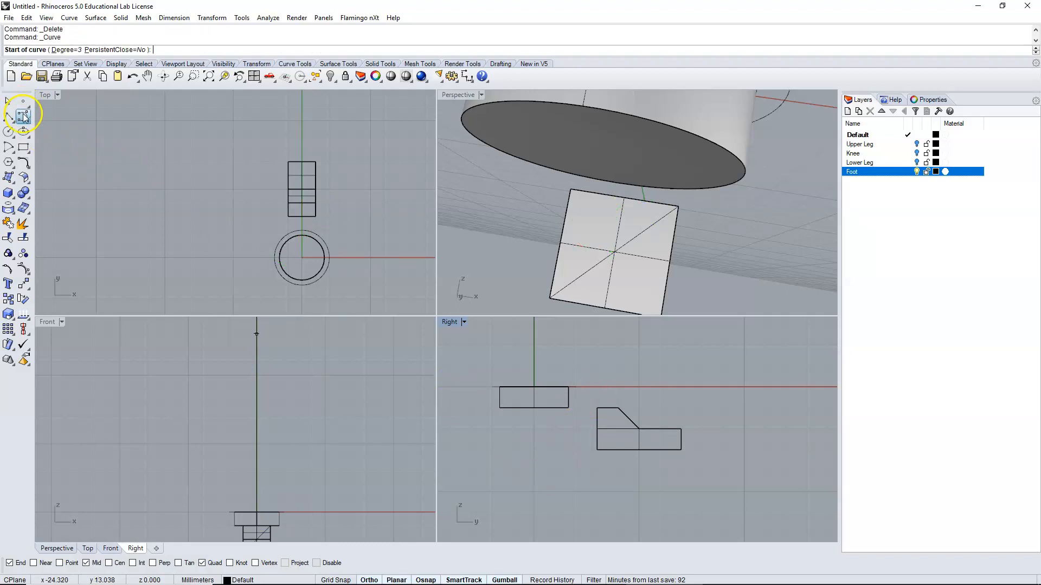
Draw a bent three-point curve from the diagonal's midpoint on the toe block to the disc's lower edge
left_click(24, 116)
left_click(613, 252)
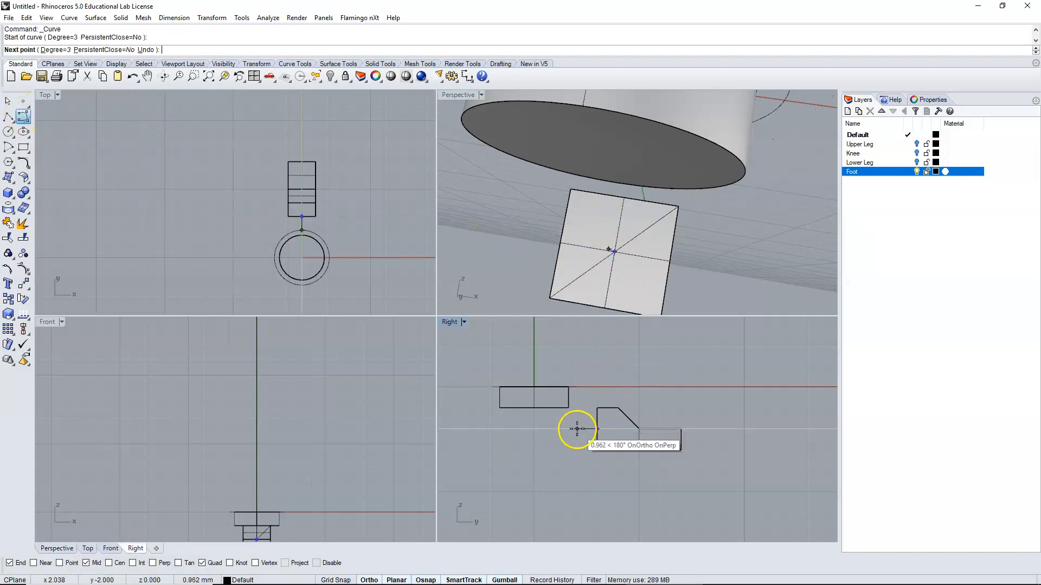
left_click(569, 424)
left_click(568, 408)
key("Return")
right_click_drag(625, 271, 560, 288)
scroll(545, 419, "up", 4)
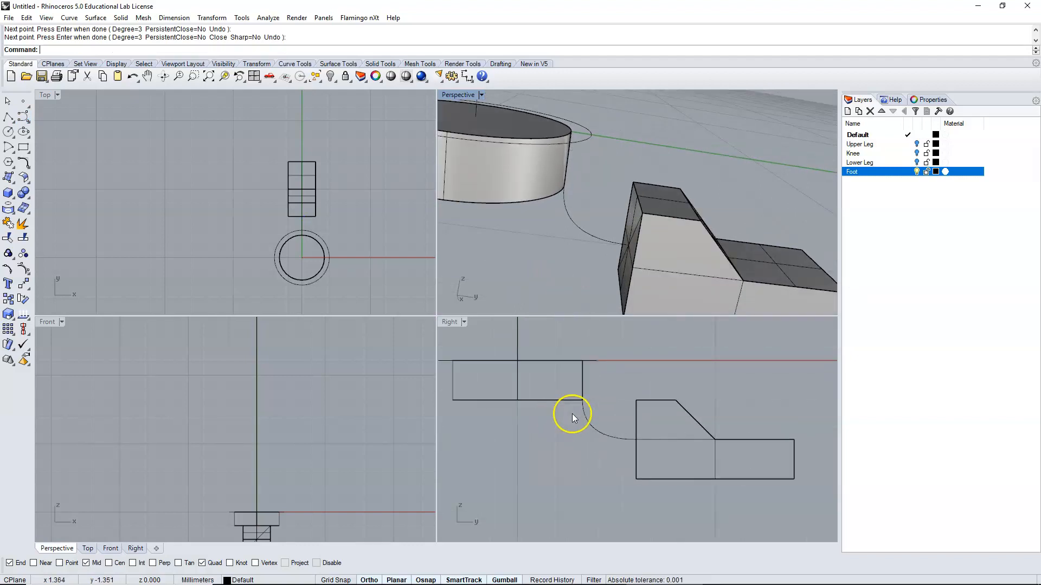
Show the curve's control points and move its end point at the disc horizontally by -0.5 mm, towards the disc's centre
left_click(587, 413)
left_click(21, 277)
left_click(583, 400)
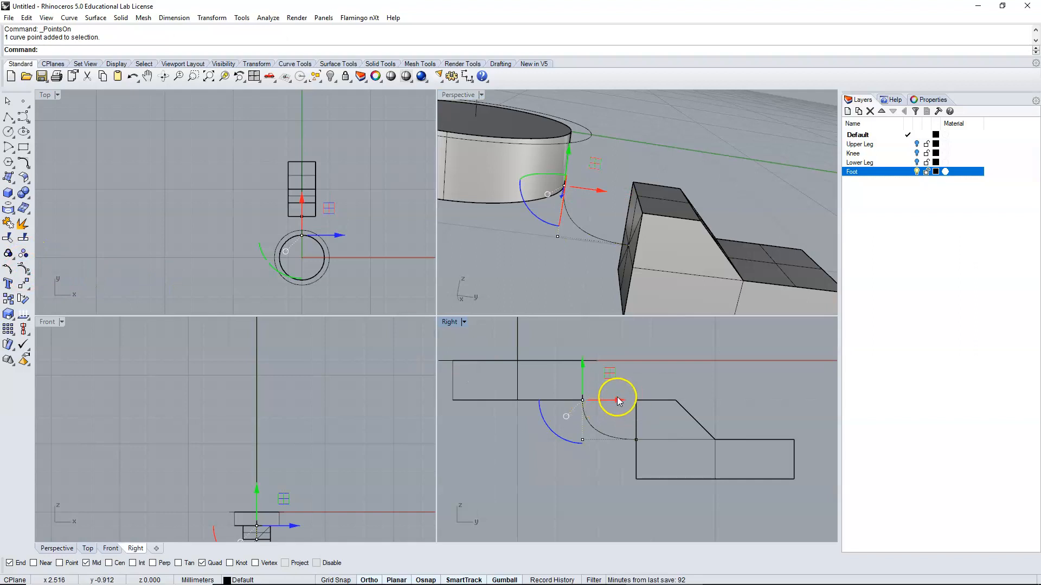
type(".5")
key("Return")
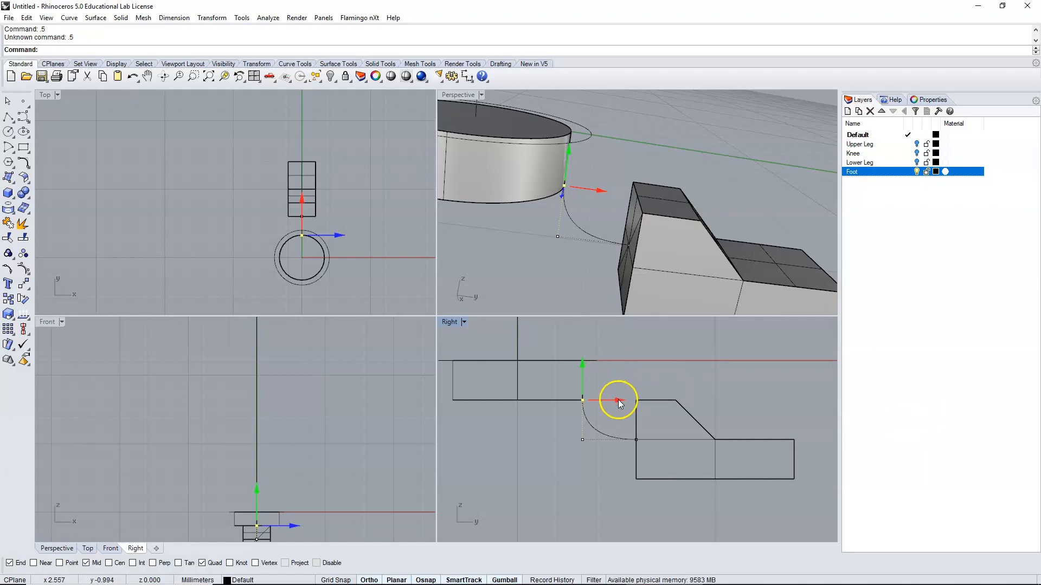
left_click(617, 401)
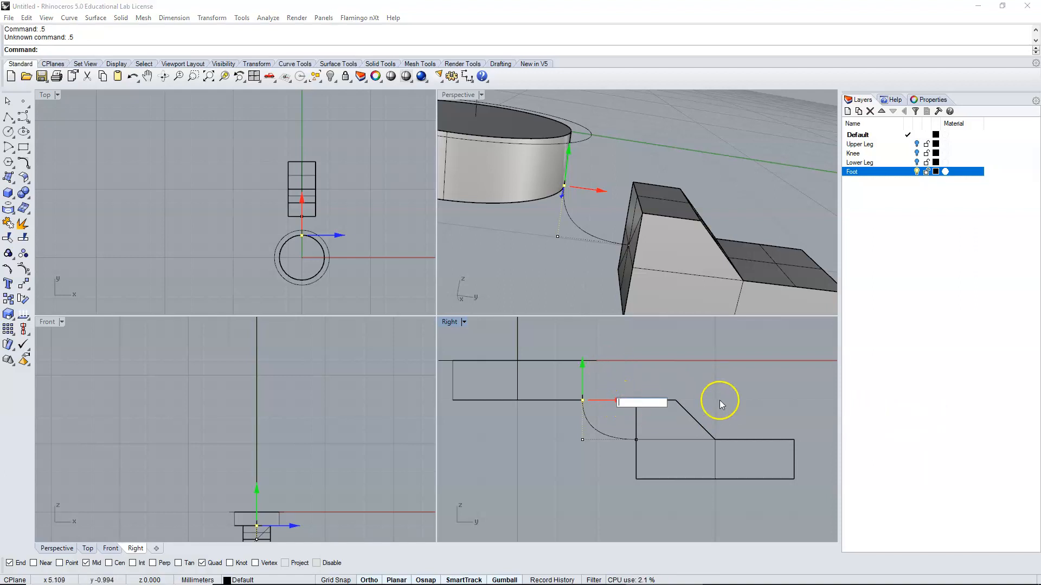
type("-.5")
key("Return")
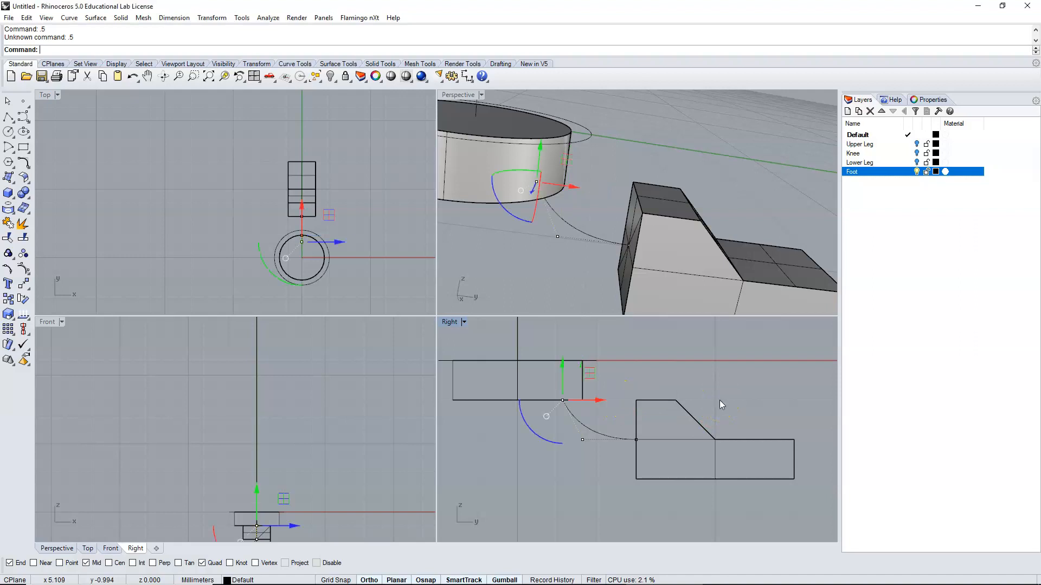
left_click(670, 372)
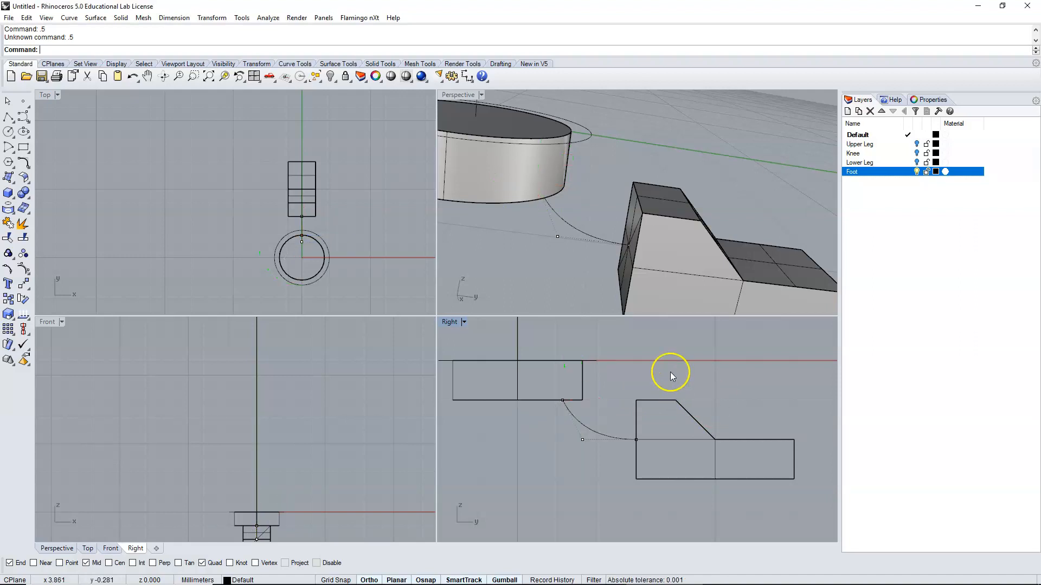
Move the curve's middle control point horizontally by -0.5 mm and hide the control points
left_click(583, 440)
left_click(615, 441)
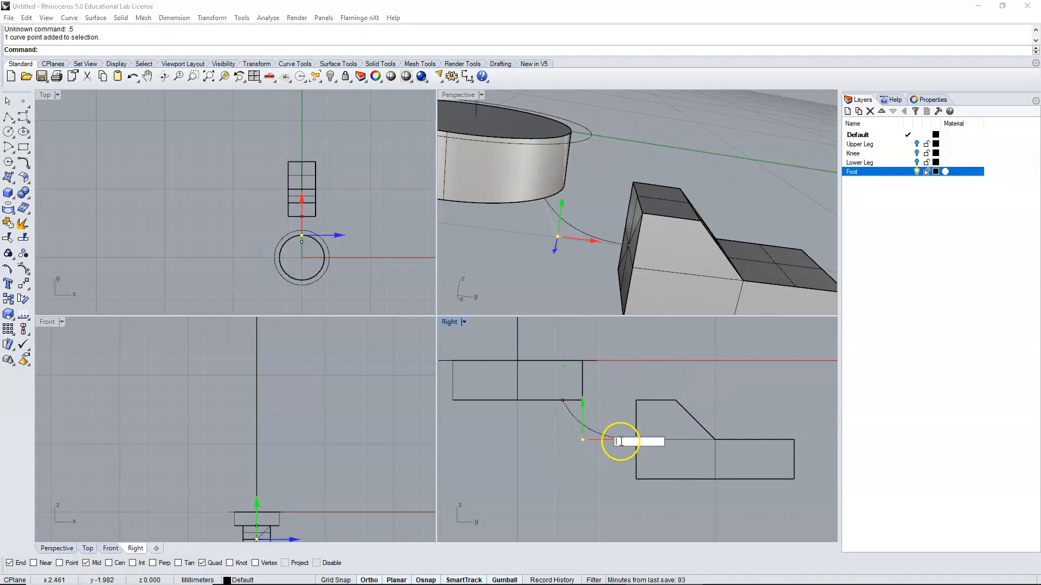
type("-.5")
key("Return")
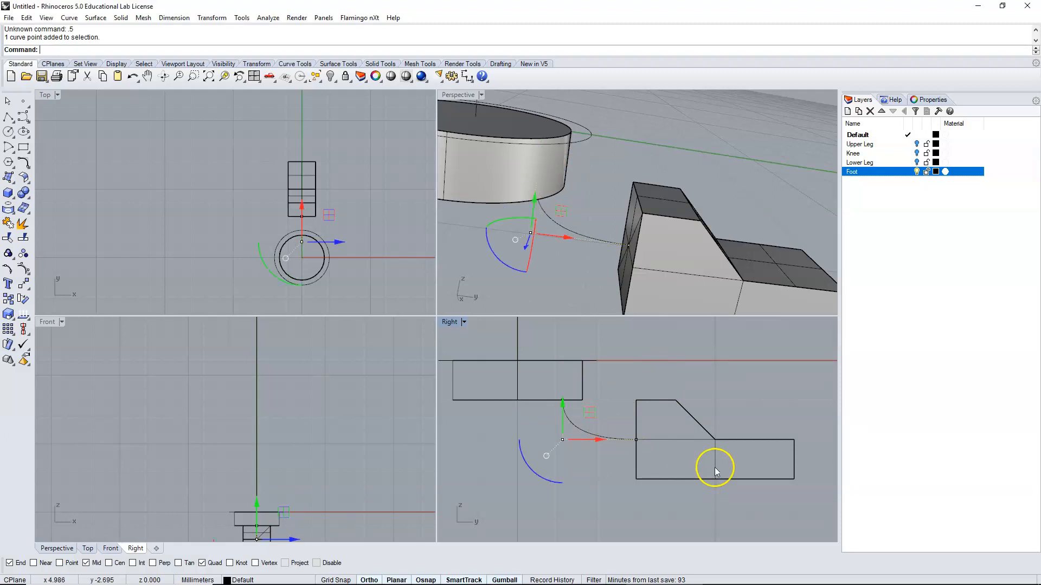
left_click(819, 366)
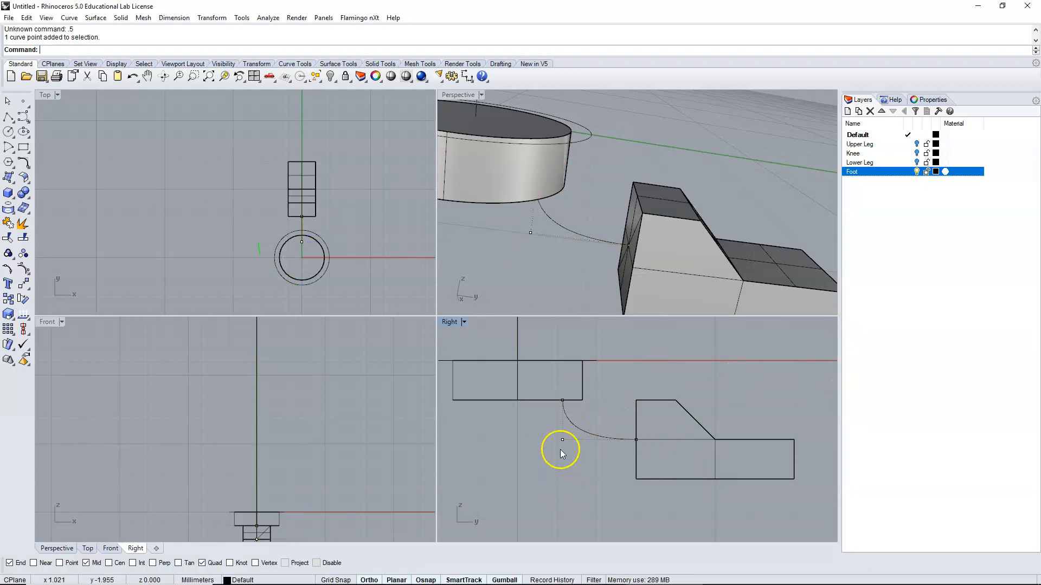
right_click(24, 268)
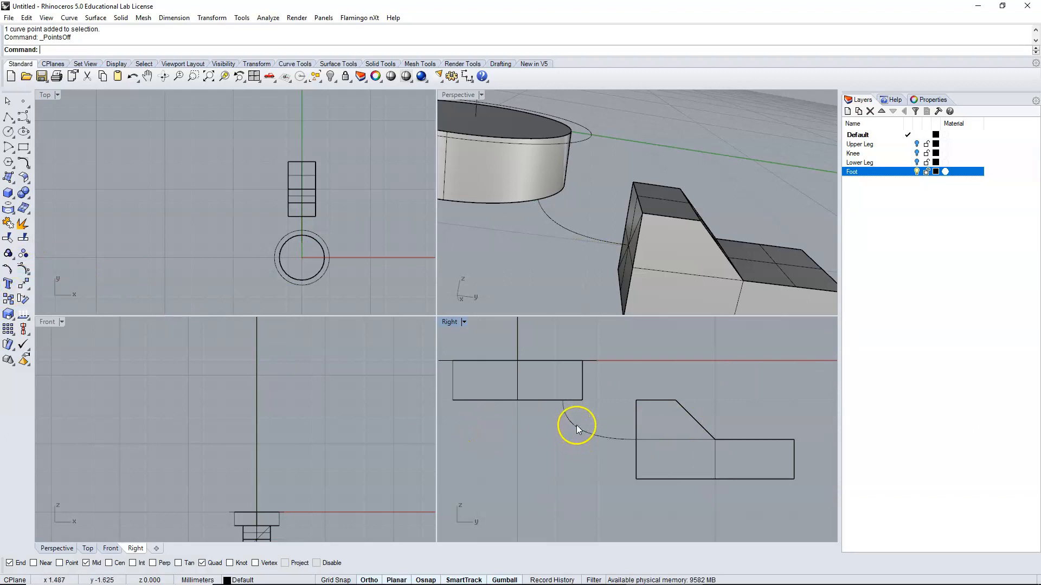
Create a round-capped pipe along the curve with a start and end radius of 0.25 mm
left_click(17, 197)
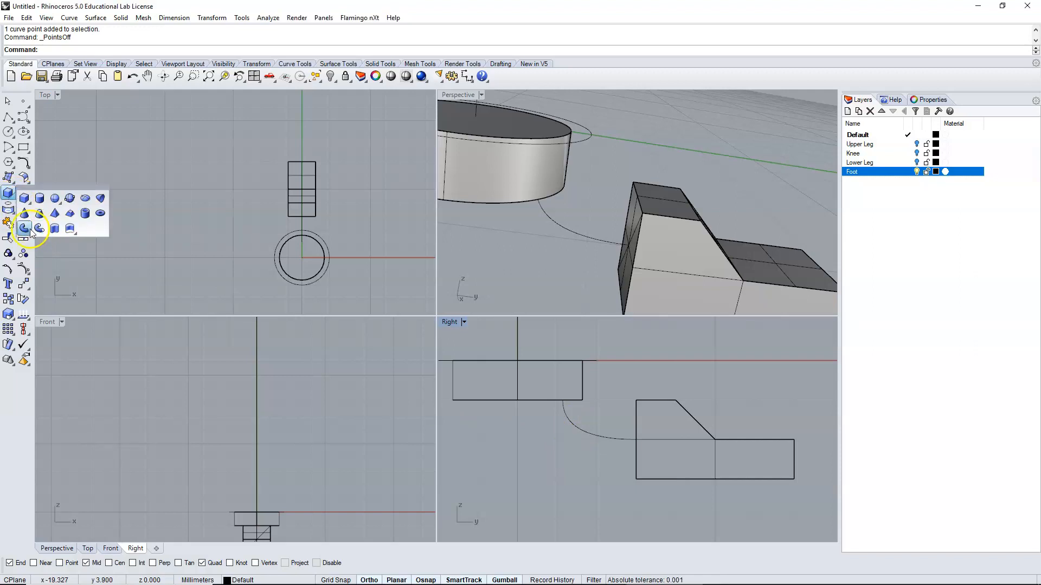
left_click(23, 228)
left_click(15, 198)
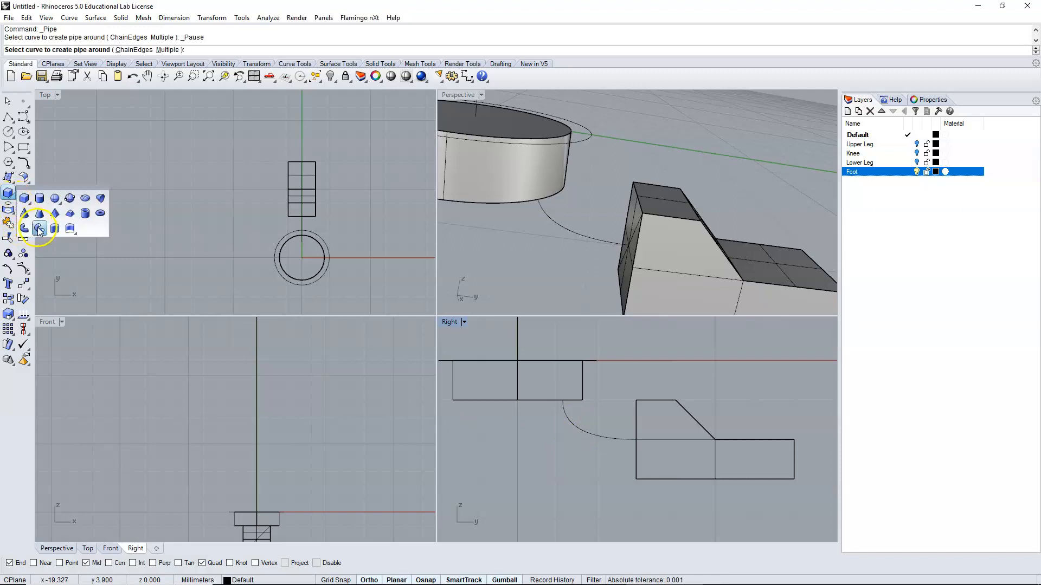
key("Escape")
left_click(565, 419)
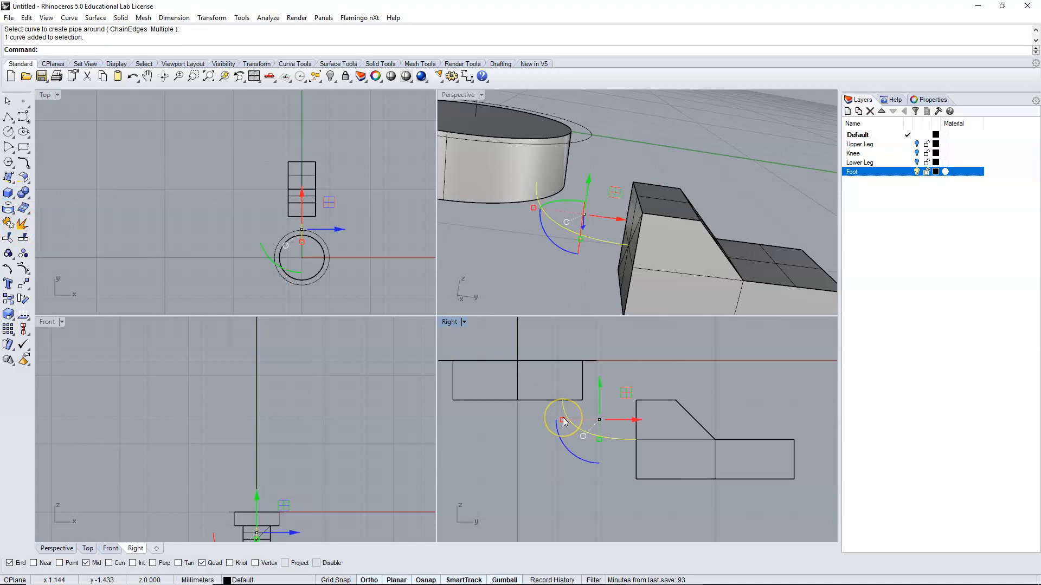
key("Return")
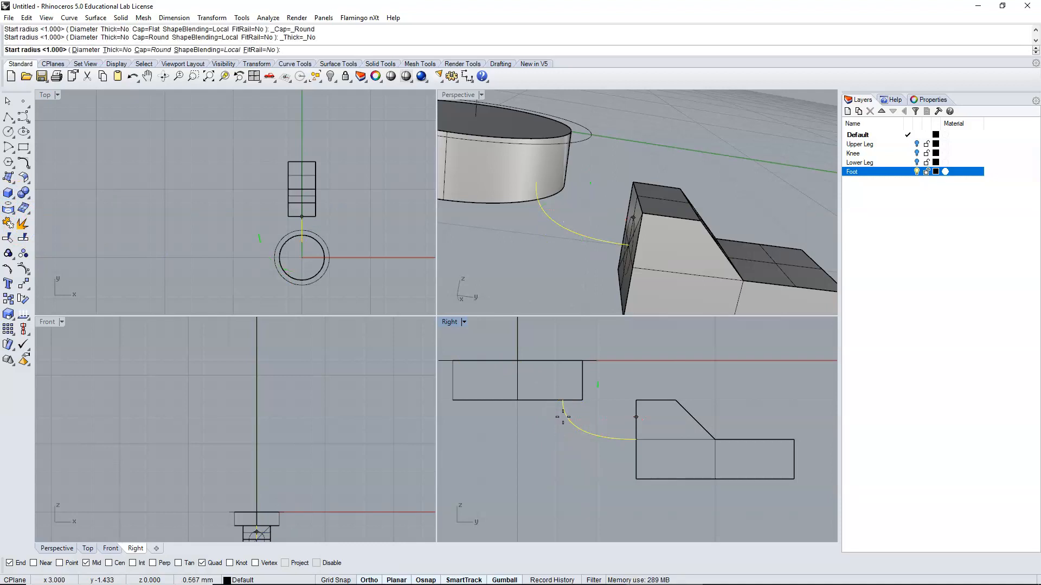
key("Return")
key("Return")
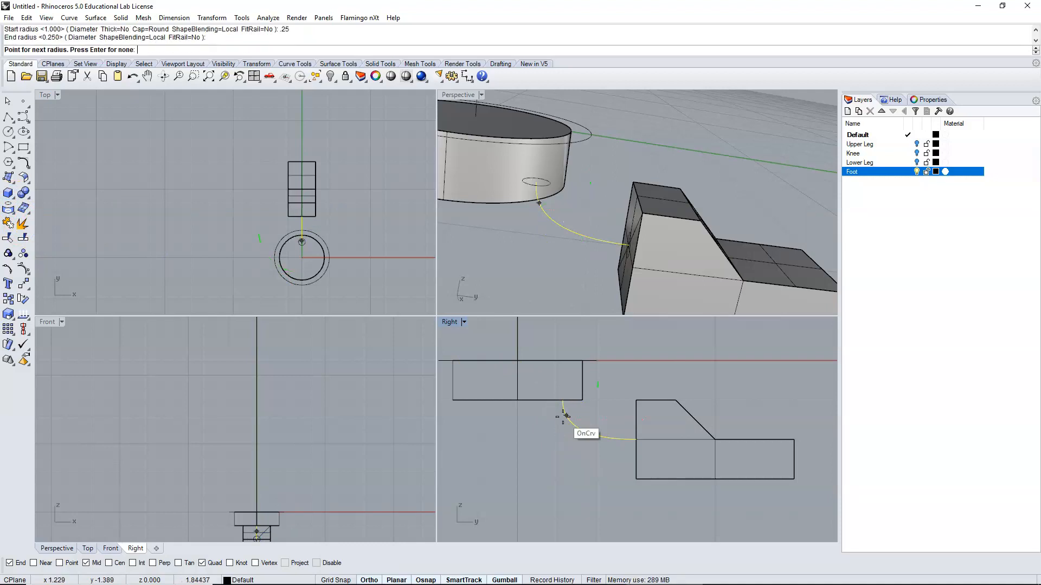
key("Return")
Start a helix around the connecting pipe's centre curve and set it to 5 turns
left_click(583, 431)
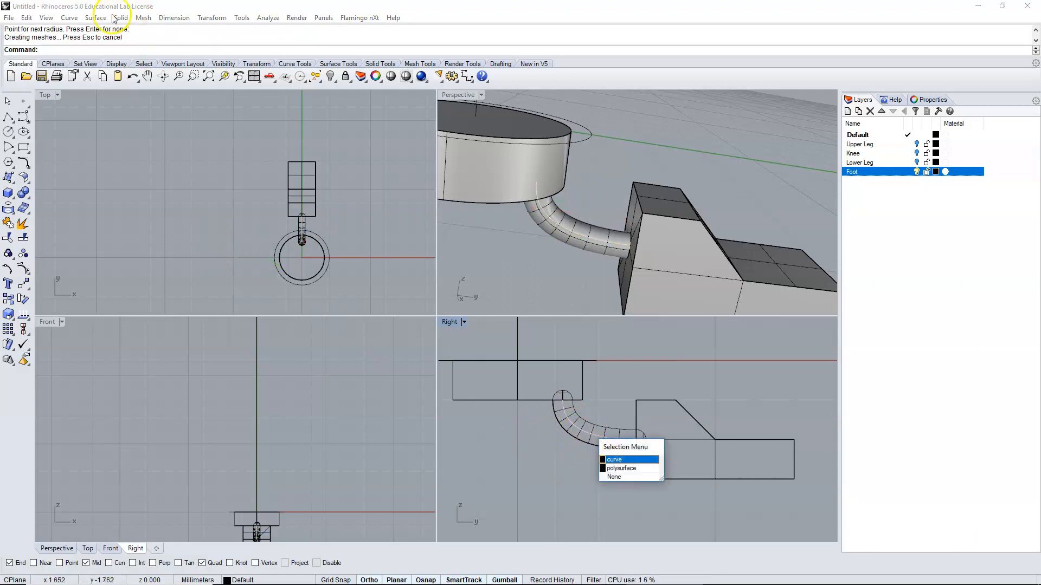
left_click(65, 19)
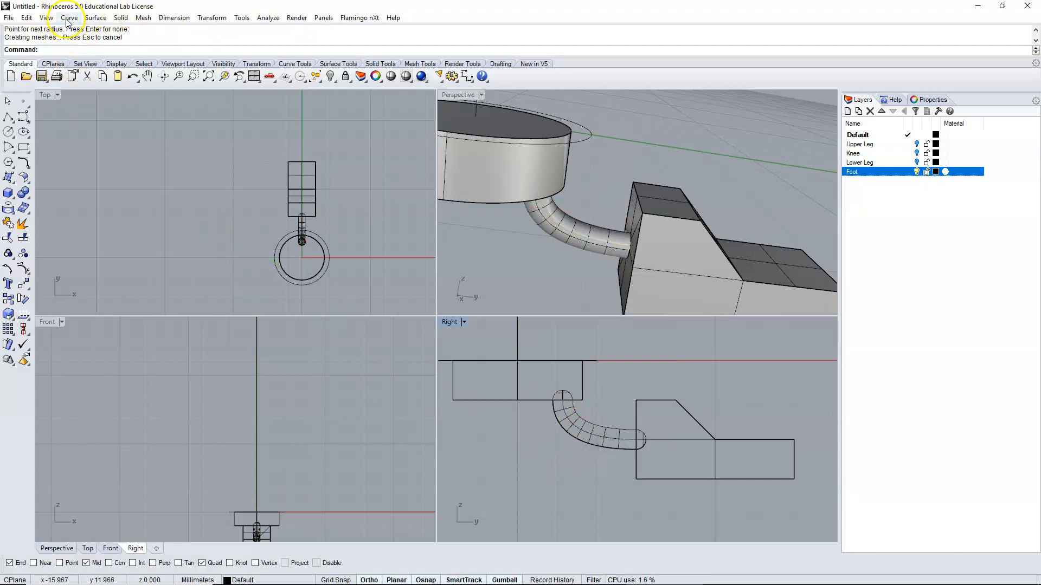
left_click(69, 18)
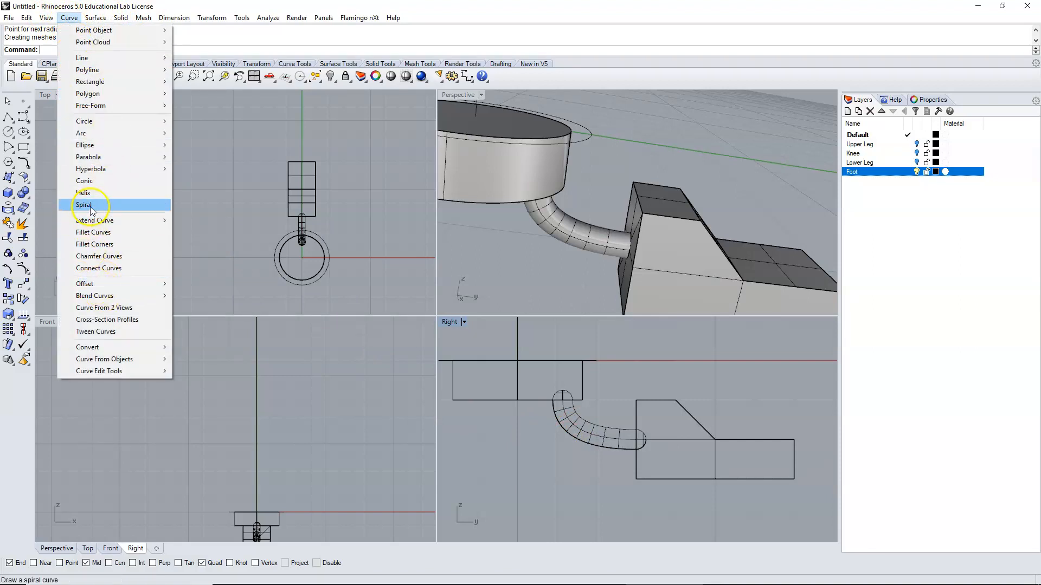
left_click(83, 193)
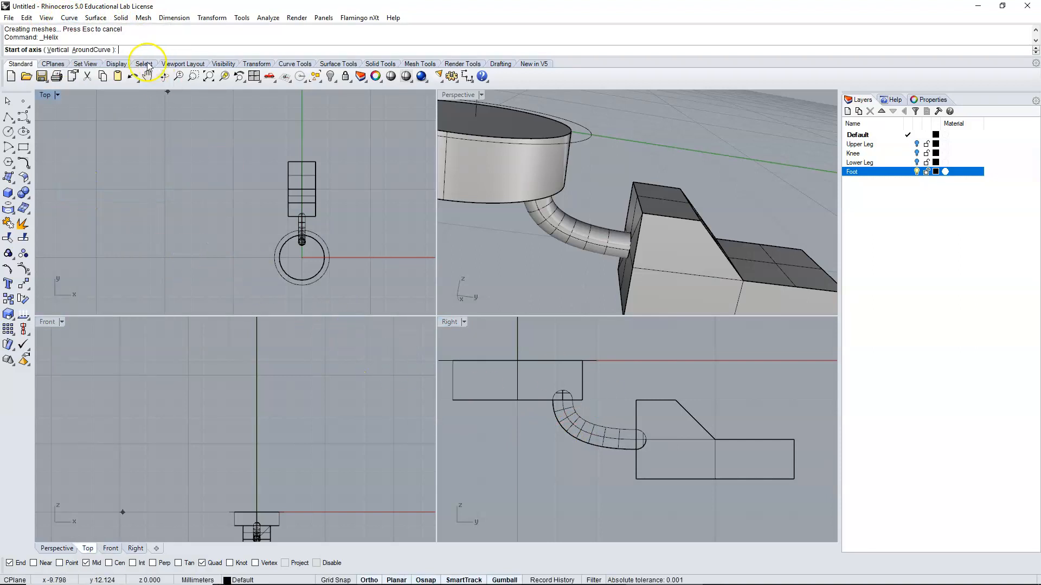
left_click(84, 50)
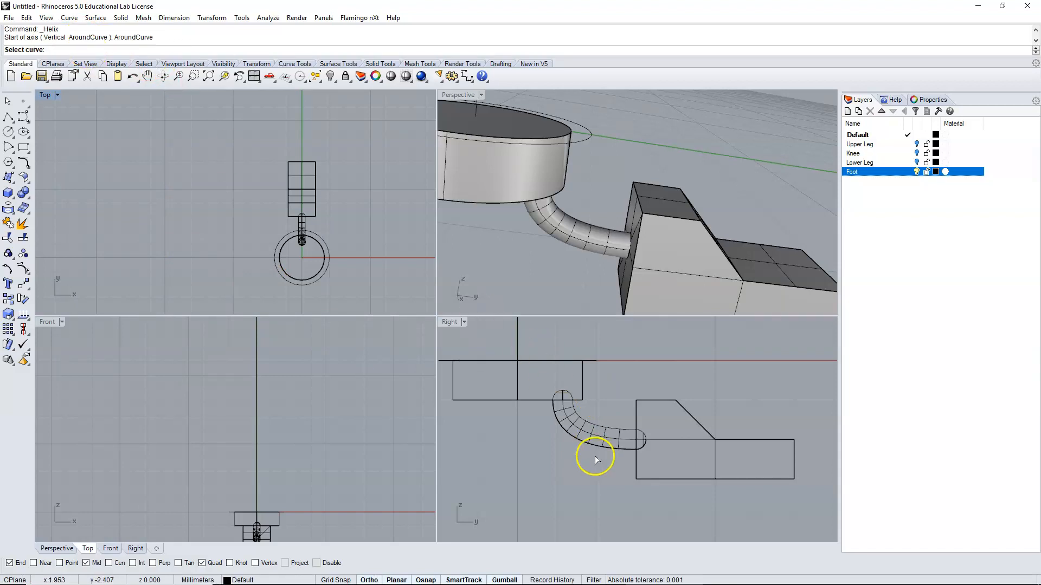
left_click(574, 424)
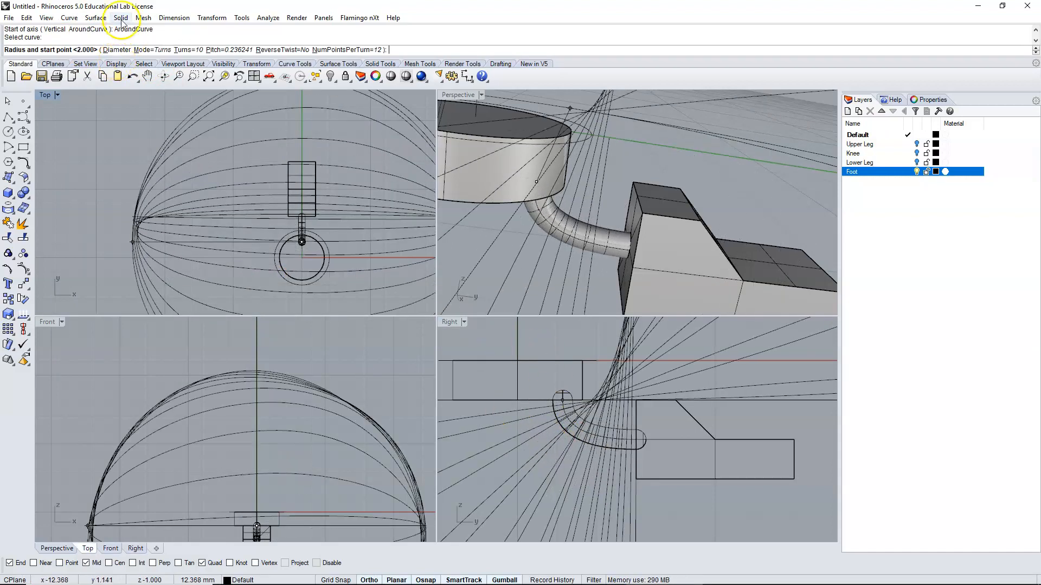
left_click(182, 49)
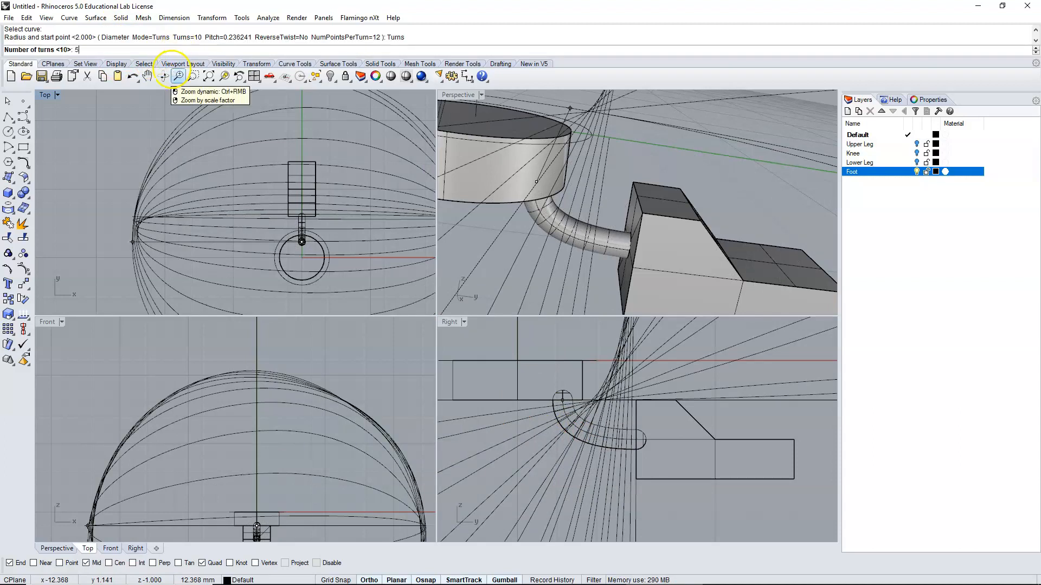
type("5")
key("Return")
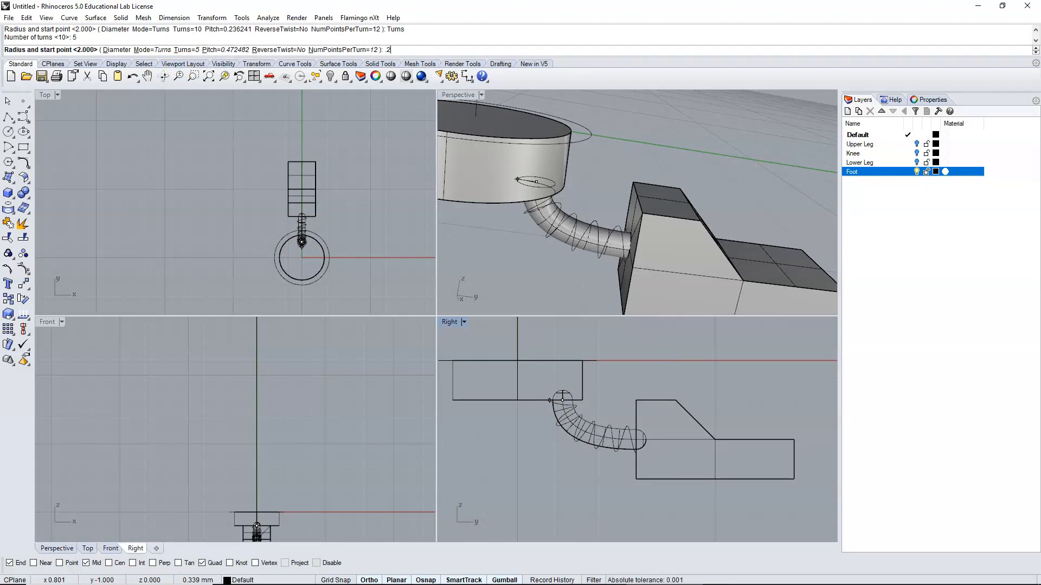
Give the helix a radius of 0.25 mm and set its start point to finish it along the pipe
key("Return")
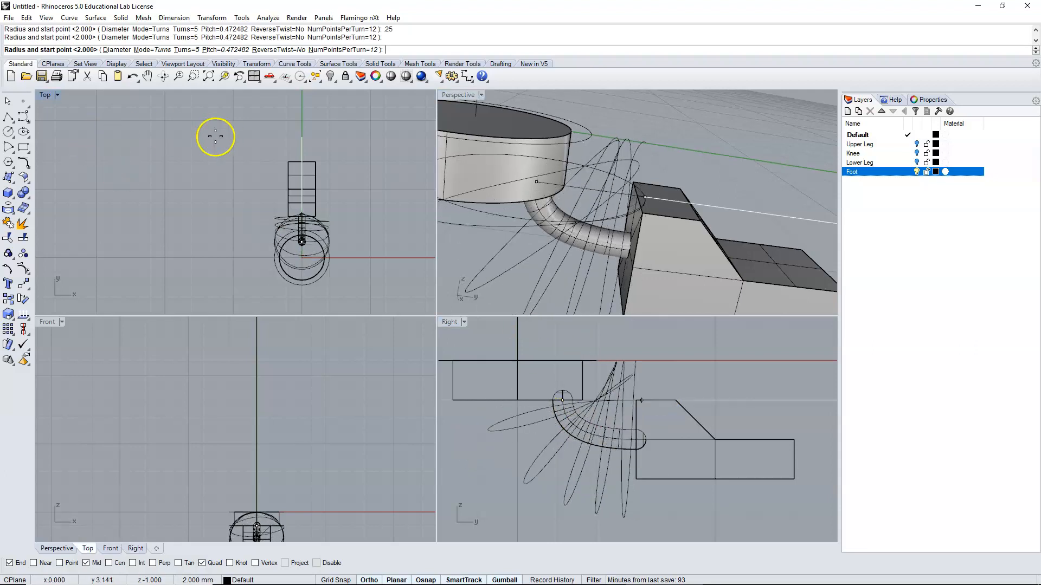
type(".2")
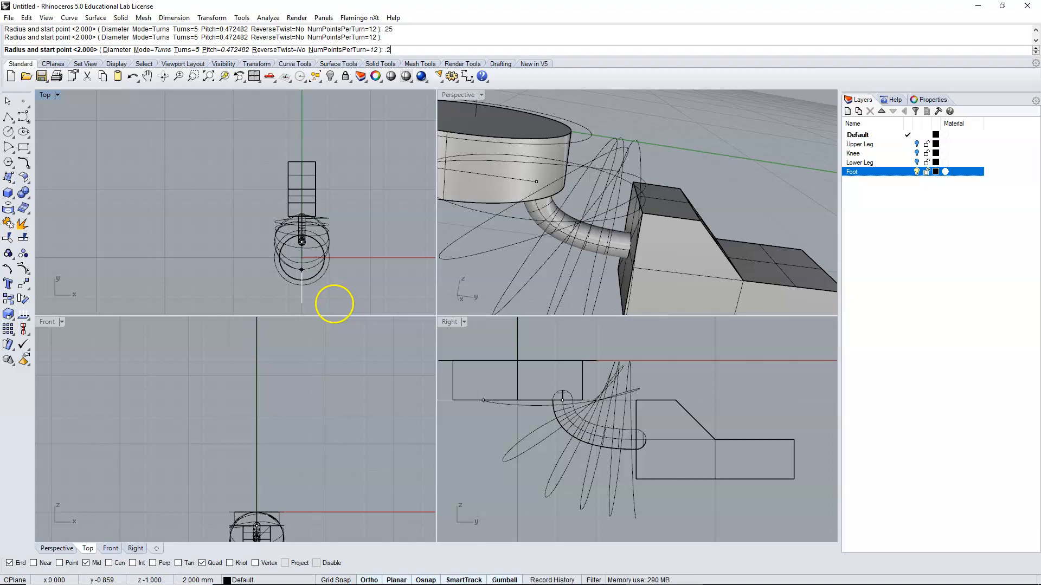
type("5")
key("Return")
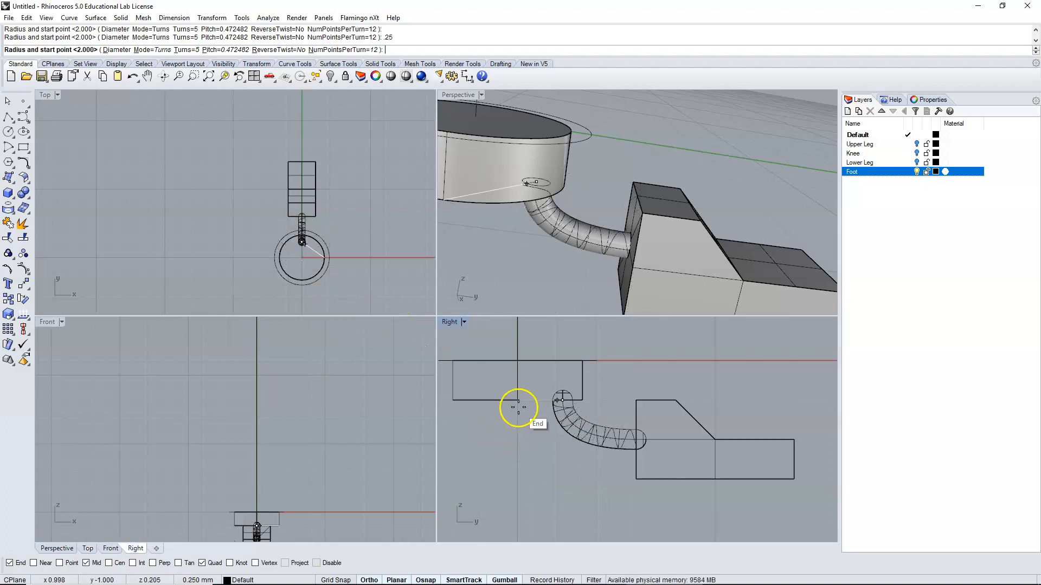
key("Escape")
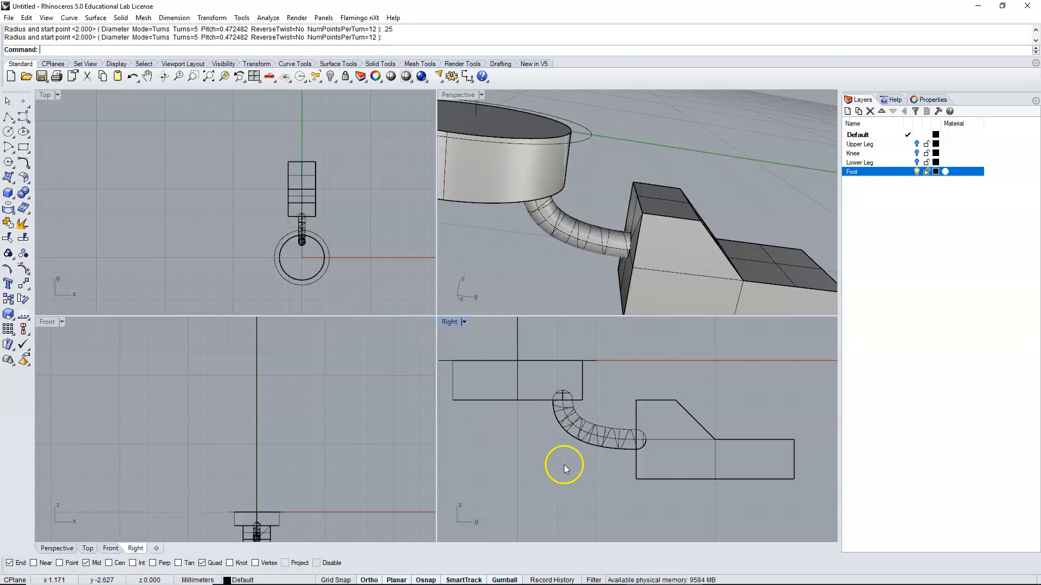
Create a round-capped pipe along the helix with a start and end radius of 0.1 mm
left_click(13, 199)
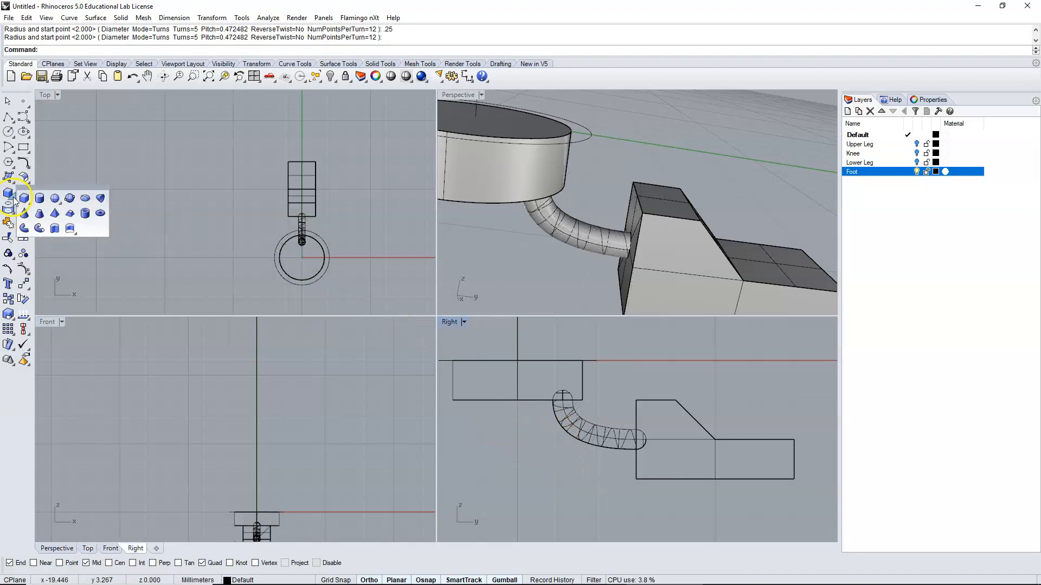
left_click(24, 229)
scroll(612, 436, "up", 5)
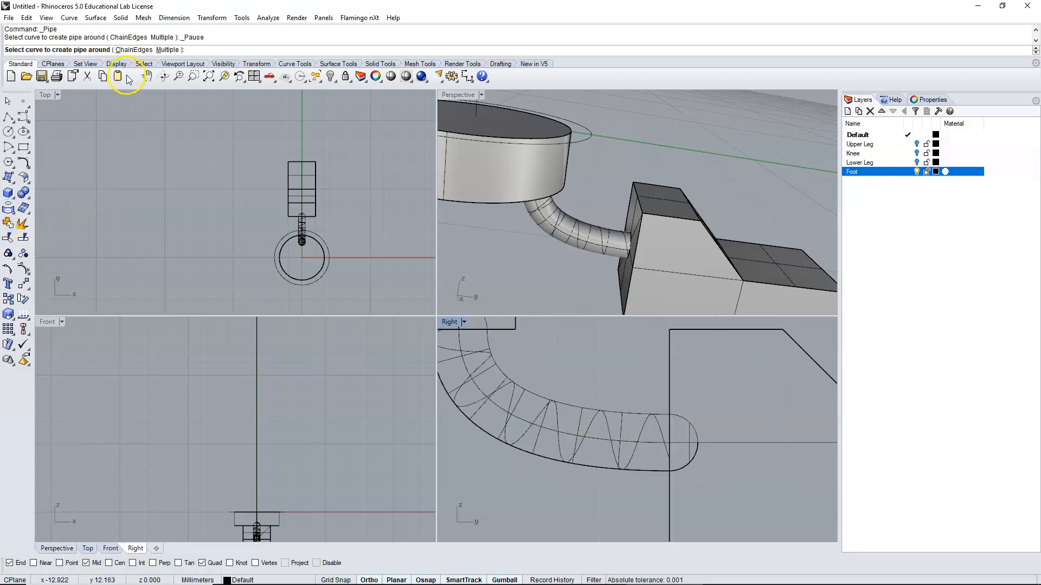
left_click(466, 362)
scroll(481, 384, "down", 3)
scroll(481, 382, "up", 2)
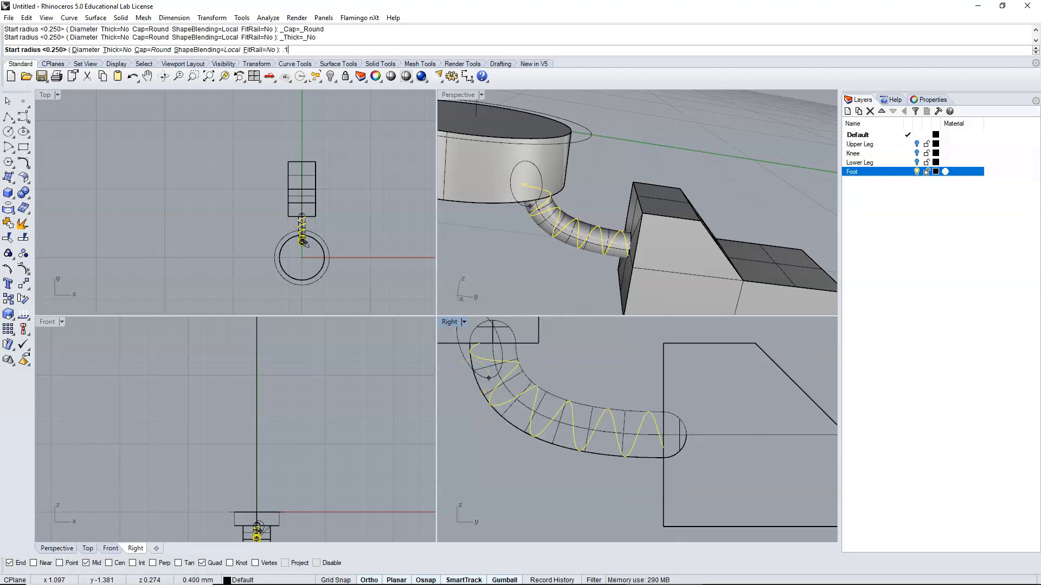
type(".1")
key("Return")
key("Return")
key("Return")
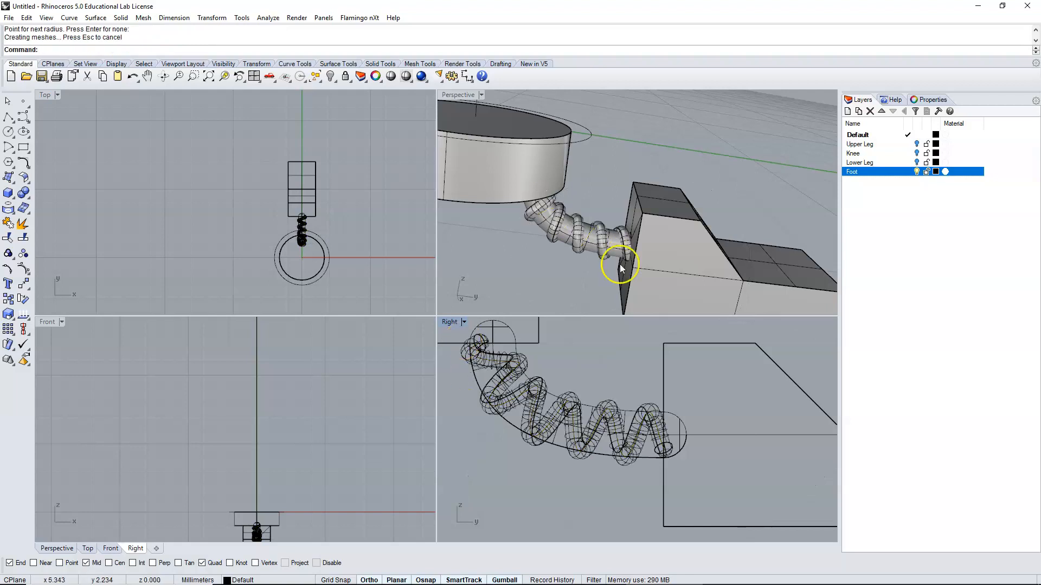
Maximize the Perspective viewport and examine the coiled pipe and toe block from several sides
left_click(615, 165)
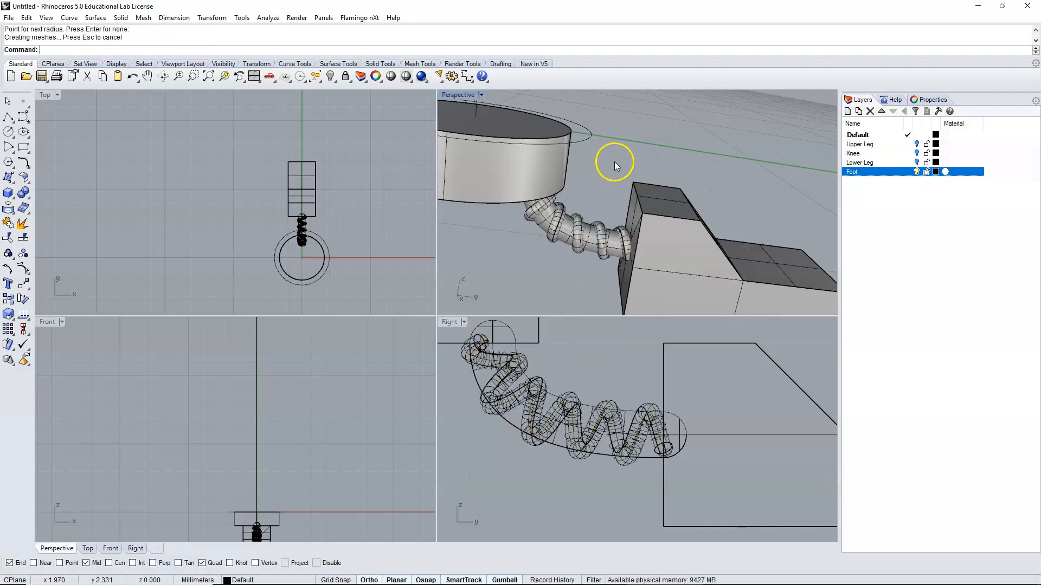
double_click(450, 96)
right_click_drag(437, 351, 388, 288)
right_click_drag(482, 356, 367, 263)
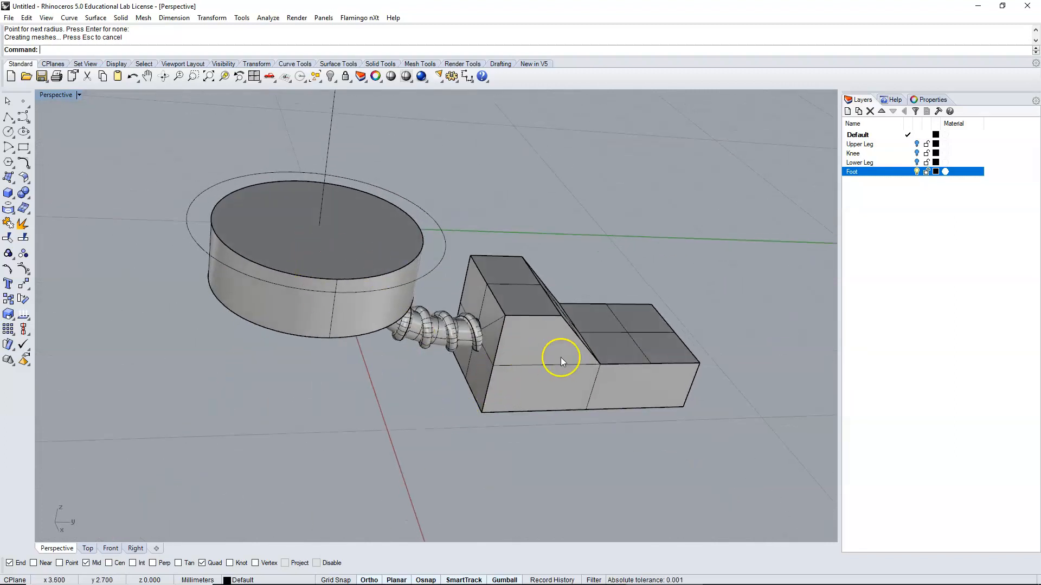
right_click_drag(462, 349, 581, 384)
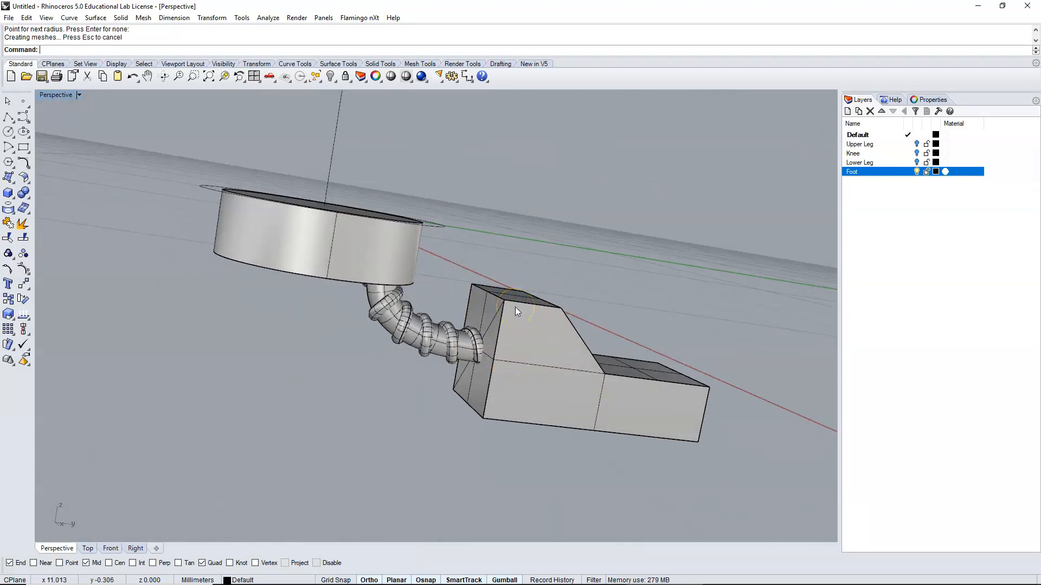
right_click_drag(525, 278, 413, 247)
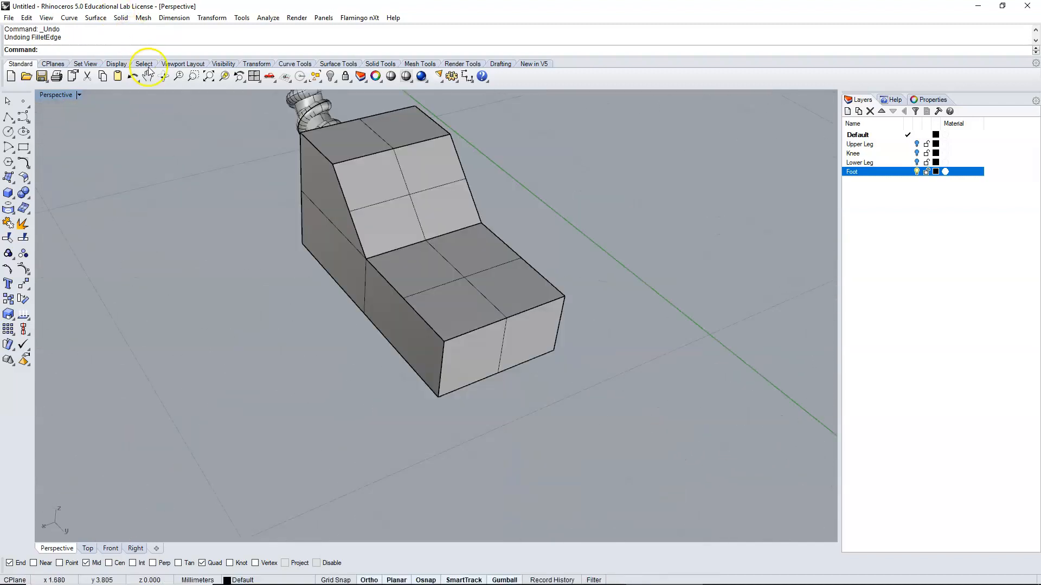
Chamfer the two vertical edges at the toe block's front end with a distance of 0.4 mm
left_click(120, 17)
mouse_move(153, 285)
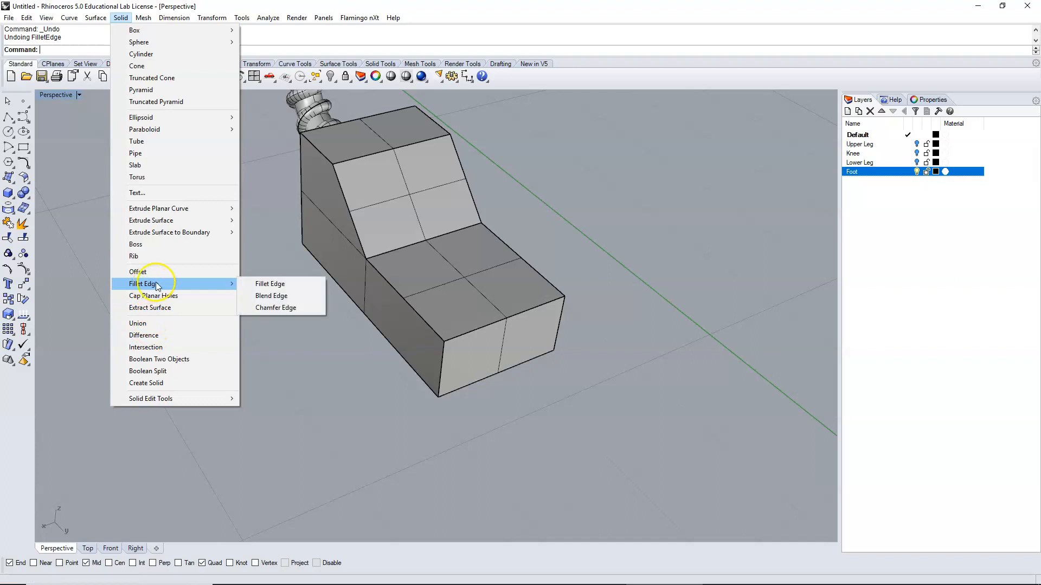
left_click(276, 310)
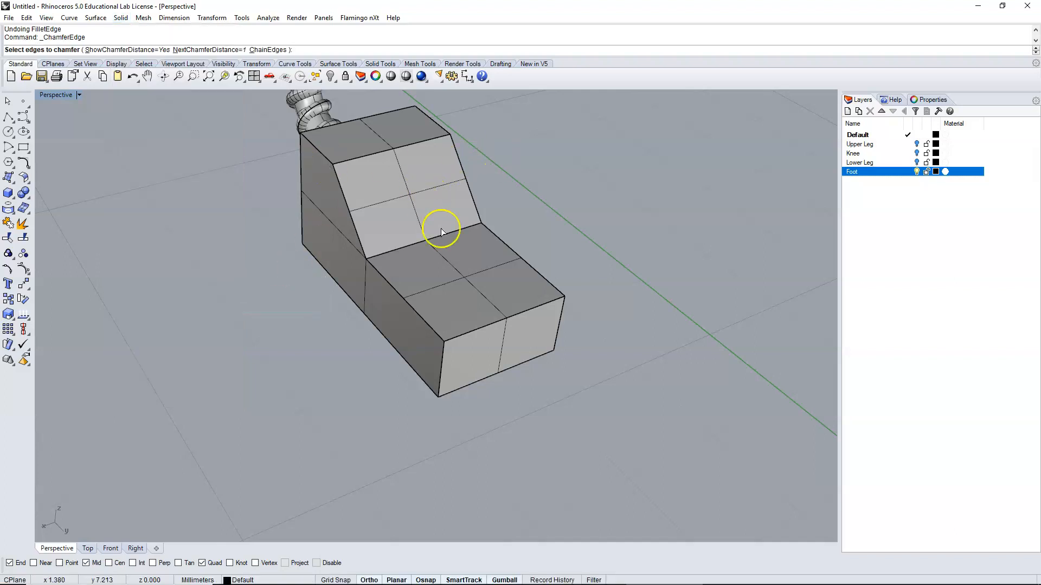
left_click(236, 50)
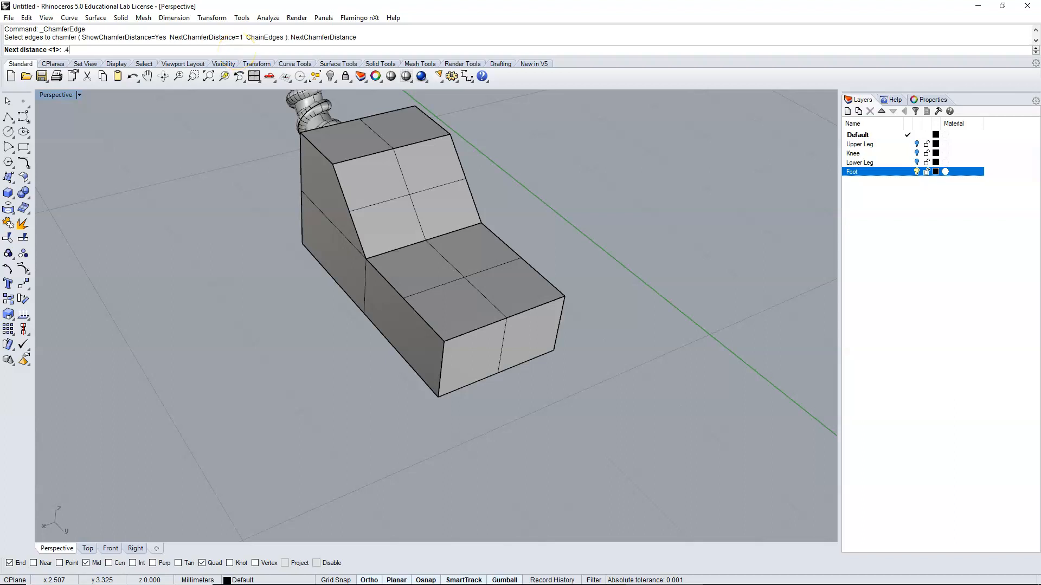
key("Return")
left_click(444, 358)
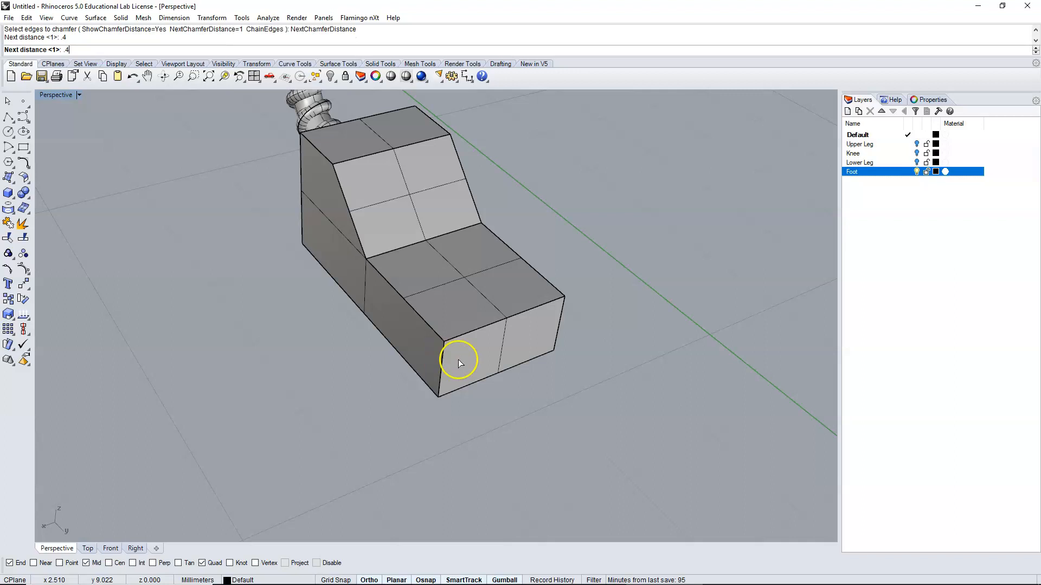
left_click(560, 329)
key("Return")
key("Return")
Try to duplicate the border of the whole toe block solid
right_click_drag(655, 344, 620, 325)
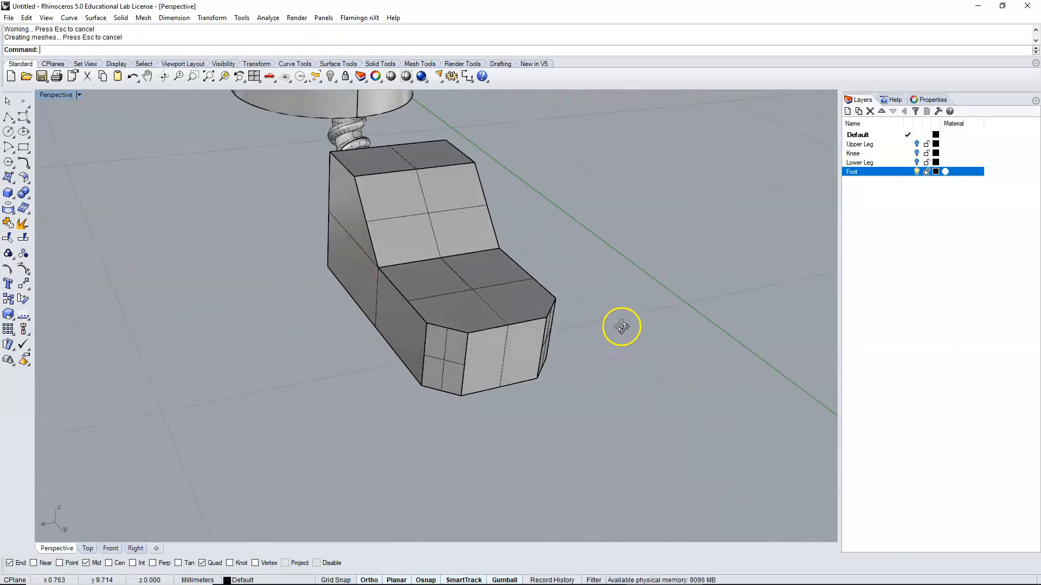
left_click(12, 213)
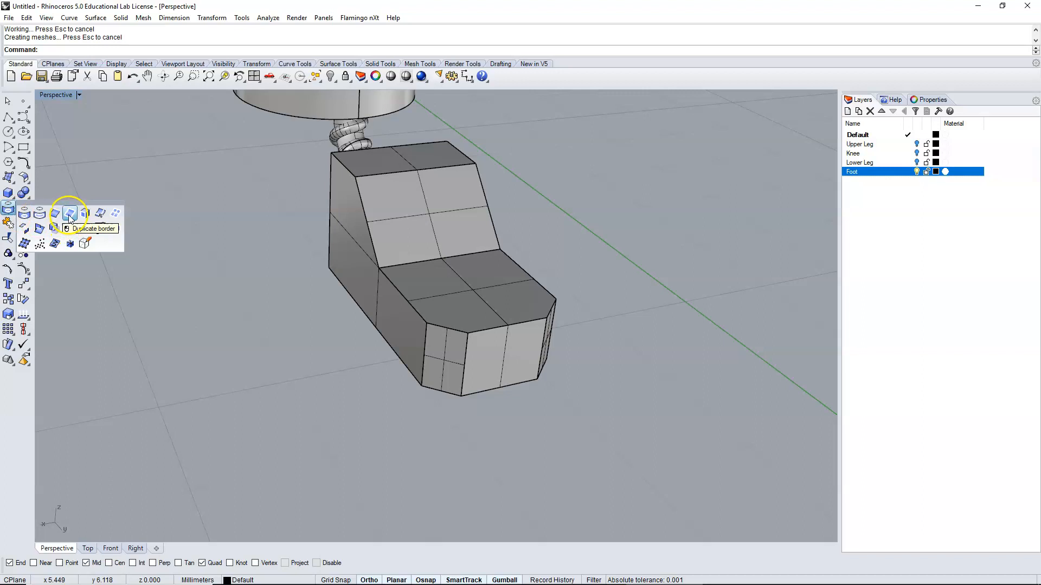
left_click(70, 214)
left_click(416, 215)
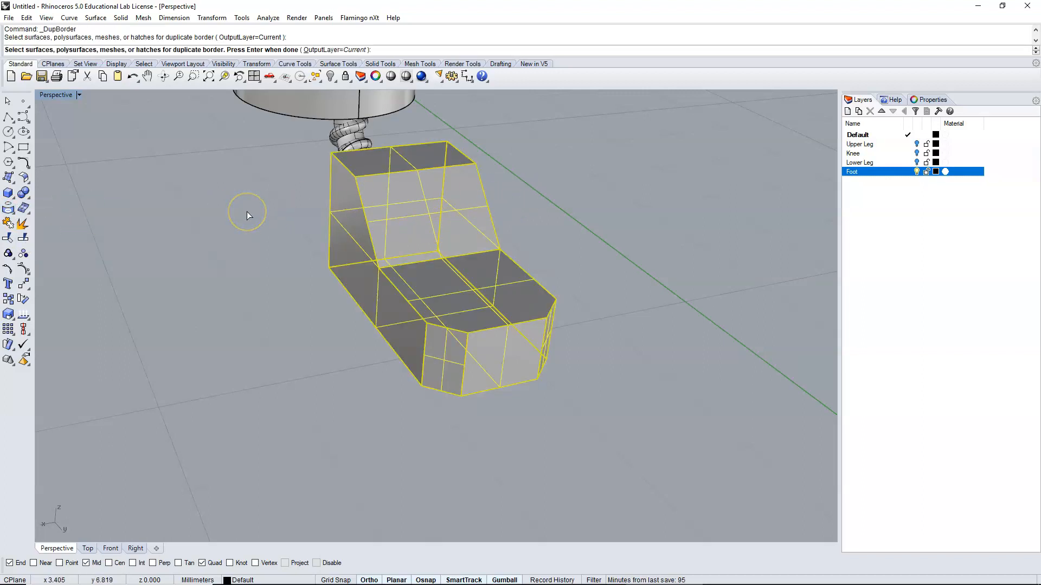
key("Return")
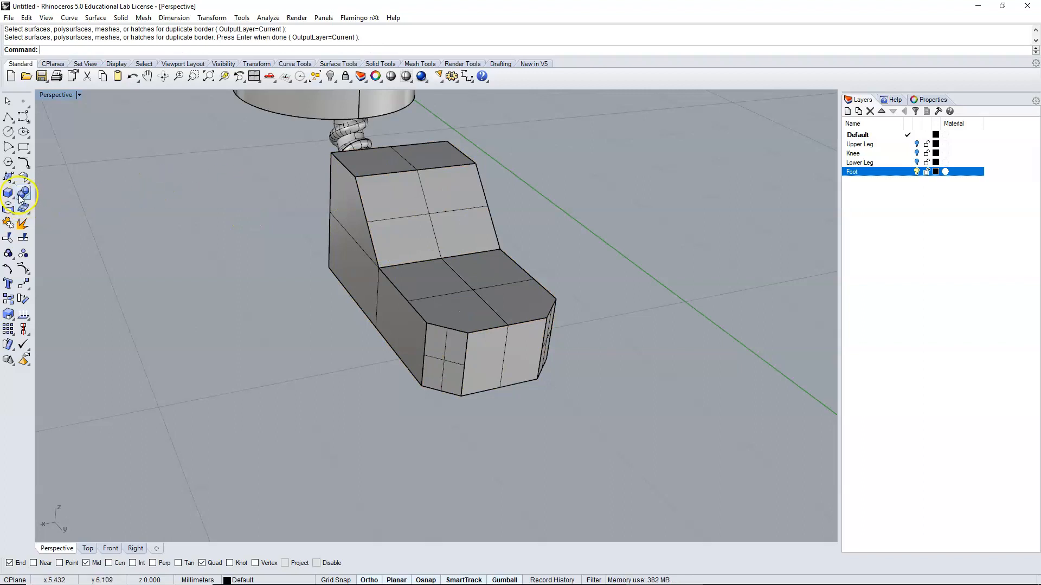
Duplicate the face borders of the toe block's sloped face and of the lower flat top face in front of it
left_click(15, 216)
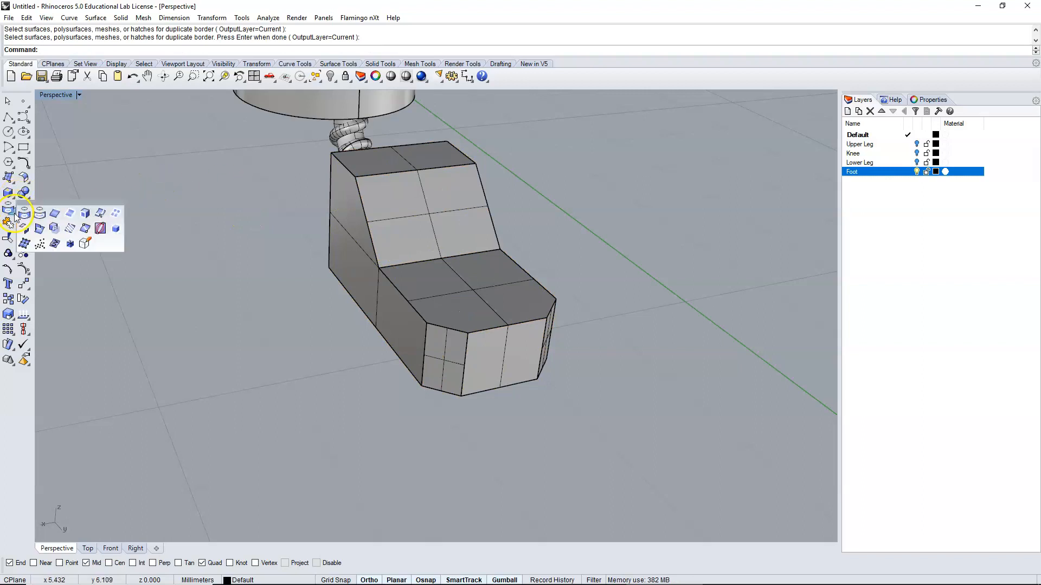
left_click(84, 215)
left_click(418, 228)
left_click(469, 303)
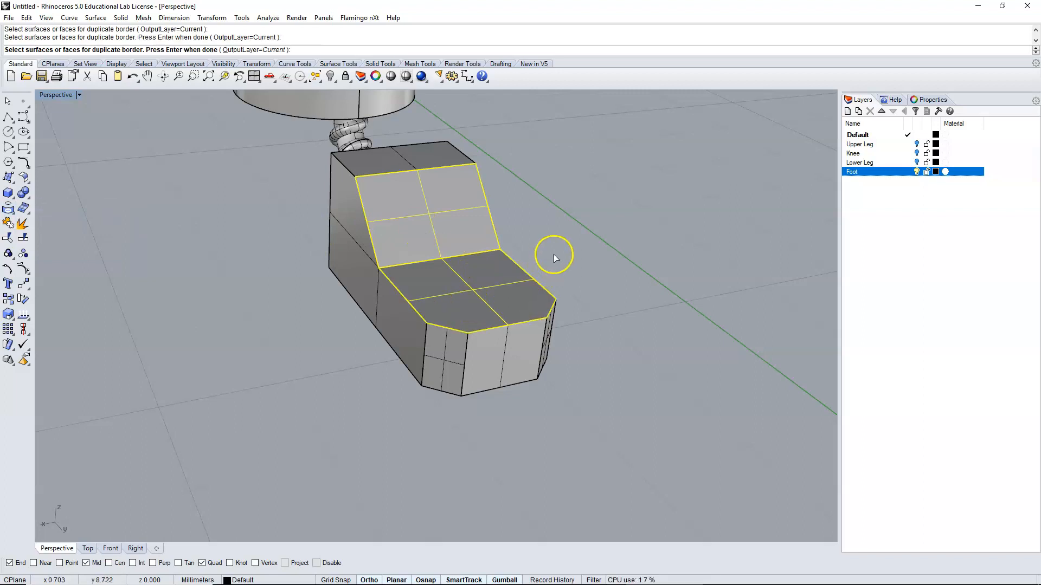
key("Return")
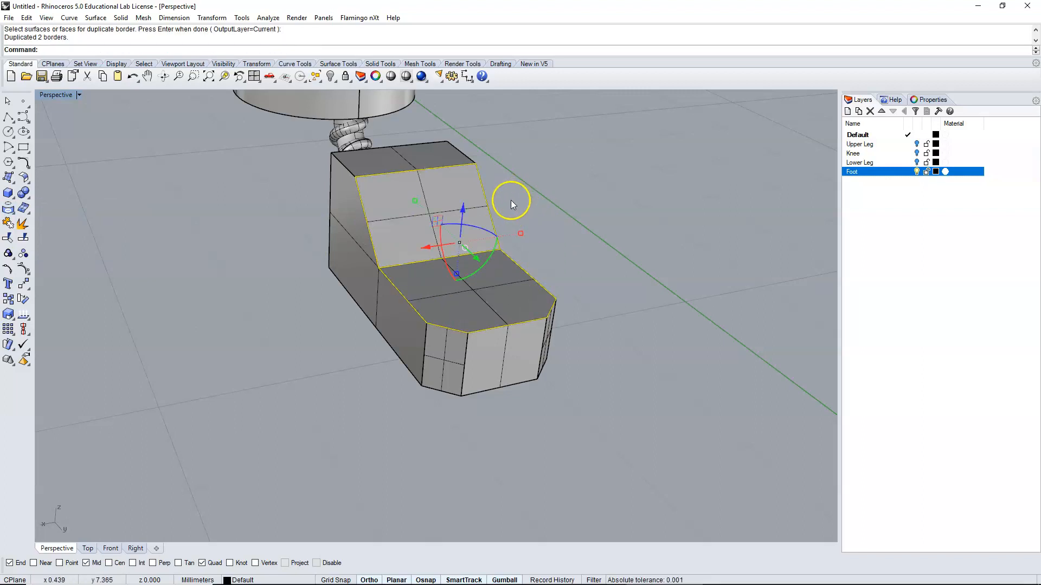
left_click(590, 182)
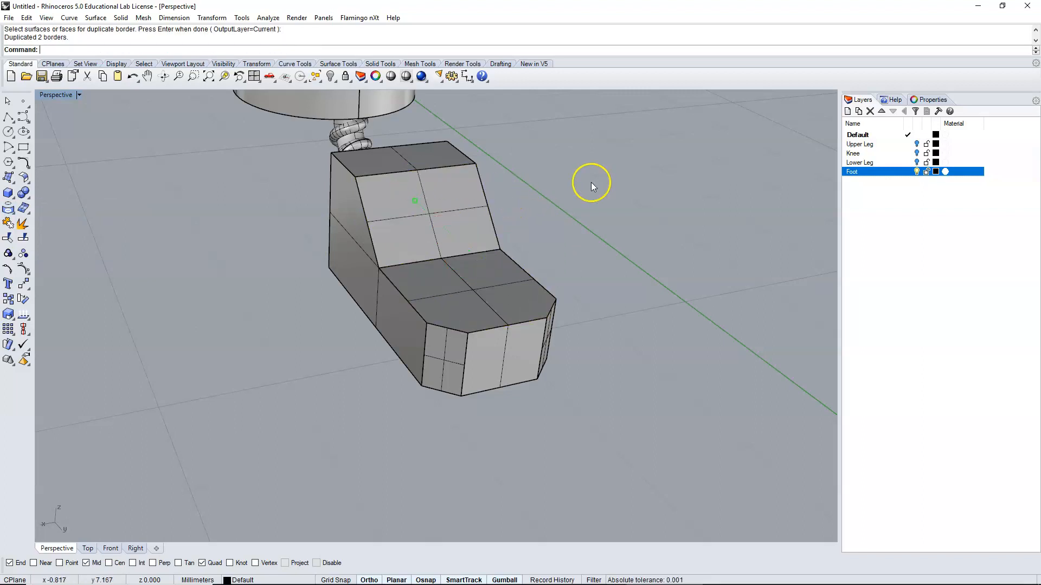
Scale the duplicated border curve on the toe block's sloped face uniformly by a factor of 0.8
left_click(441, 164)
left_click(499, 195)
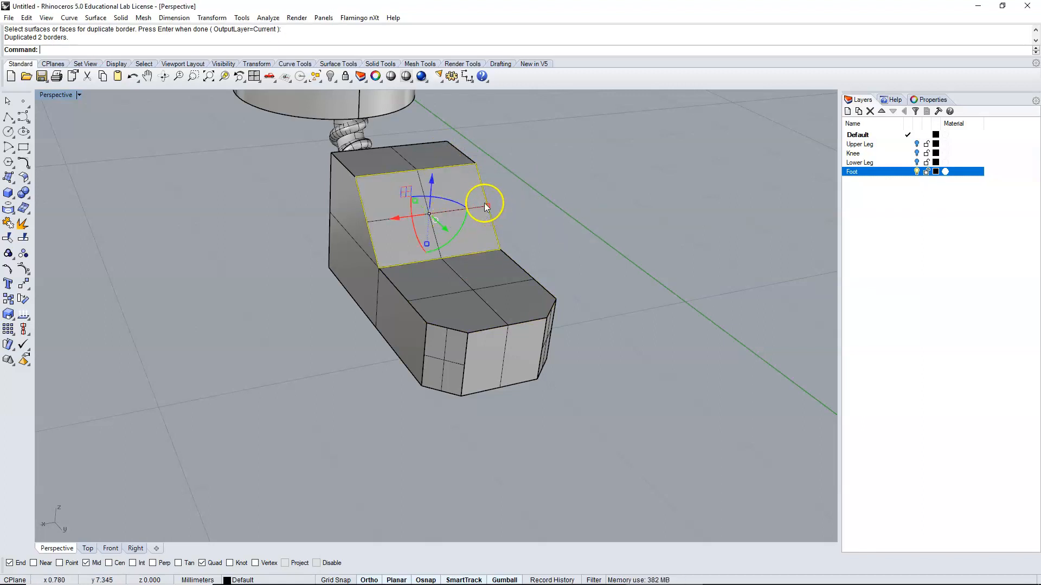
left_click(486, 206)
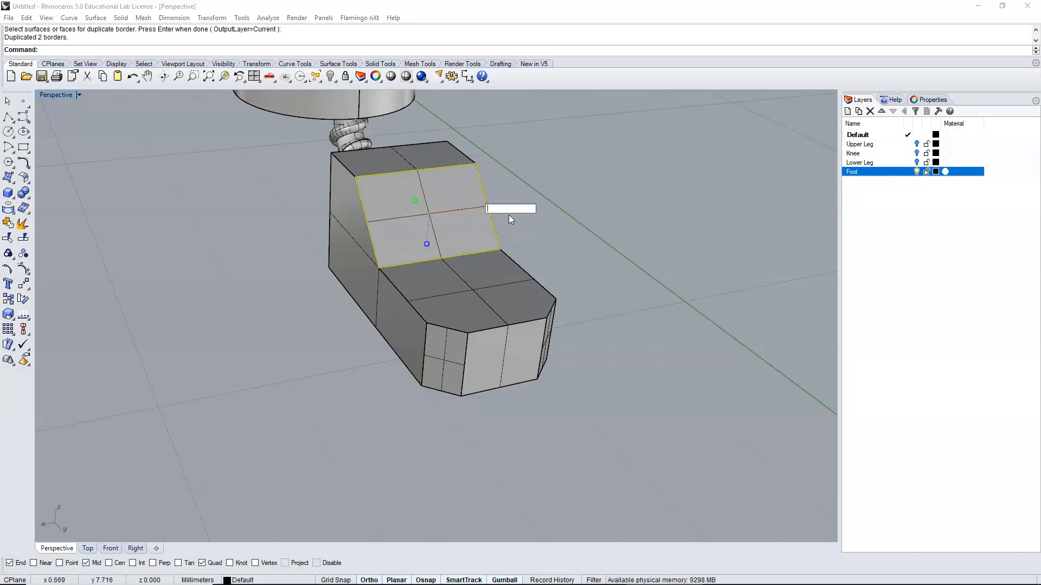
type(".8")
key("Return")
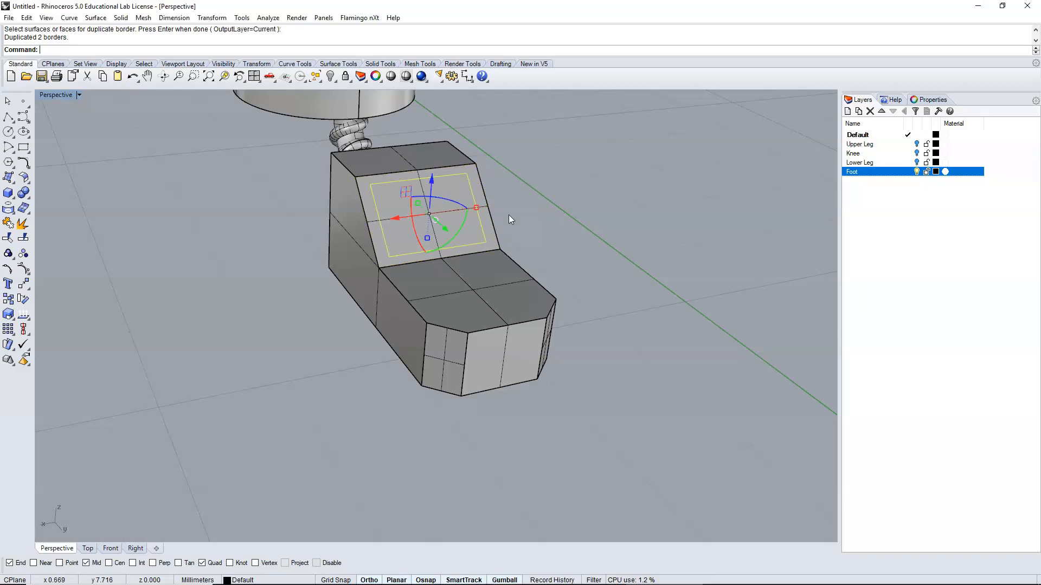
Scale the duplicated border curve on the toe block's lower flat top face uniformly by a factor of 0.8
left_click(521, 260)
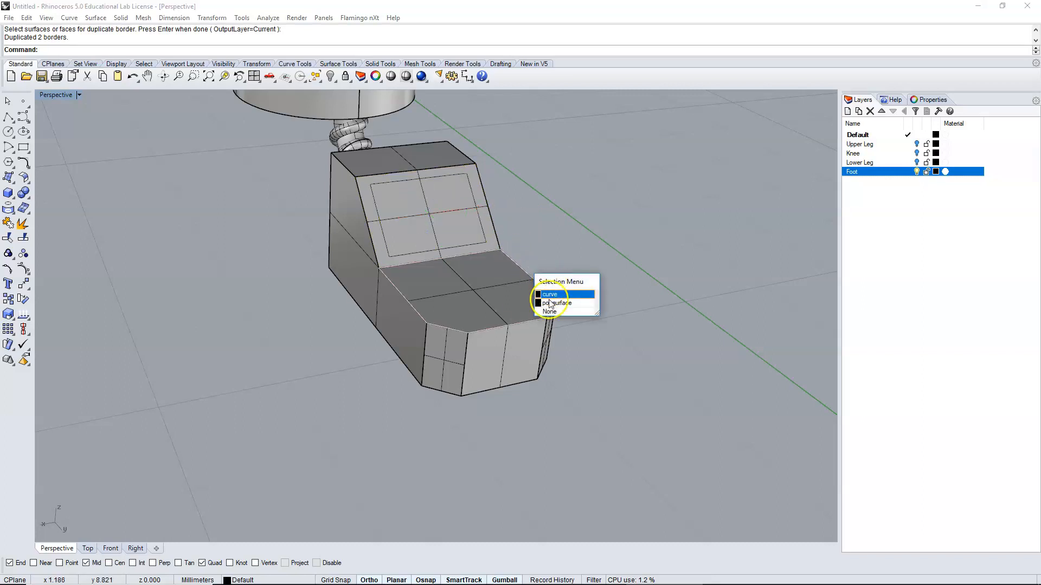
left_click(542, 294)
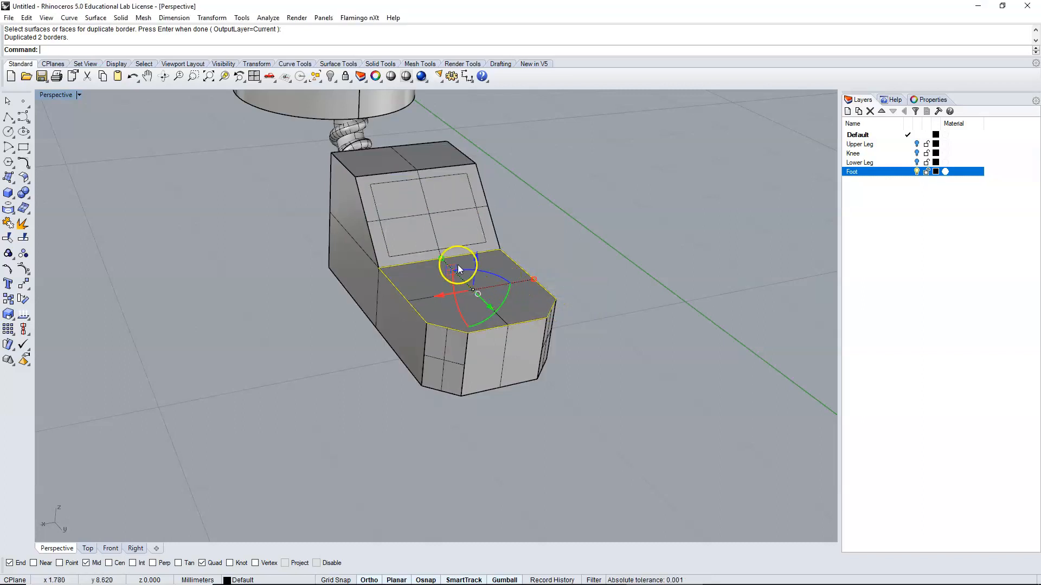
left_click(440, 261)
type(".8")
key("Return")
left_click(581, 258)
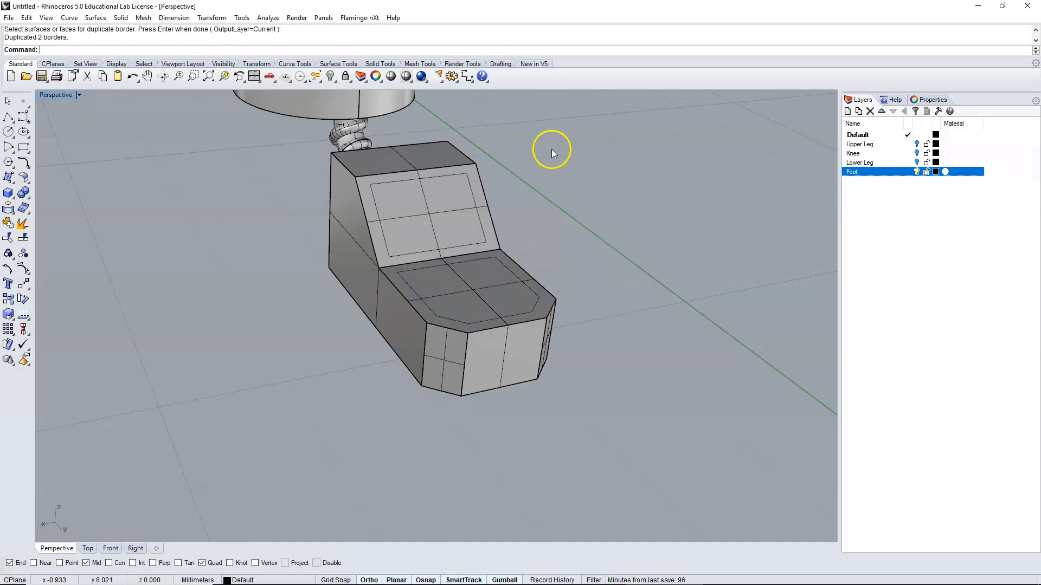
Duplicate the face borders of the toe block's two opposite side faces
right_click_drag(89, 281, 275, 297)
right_click(411, 36)
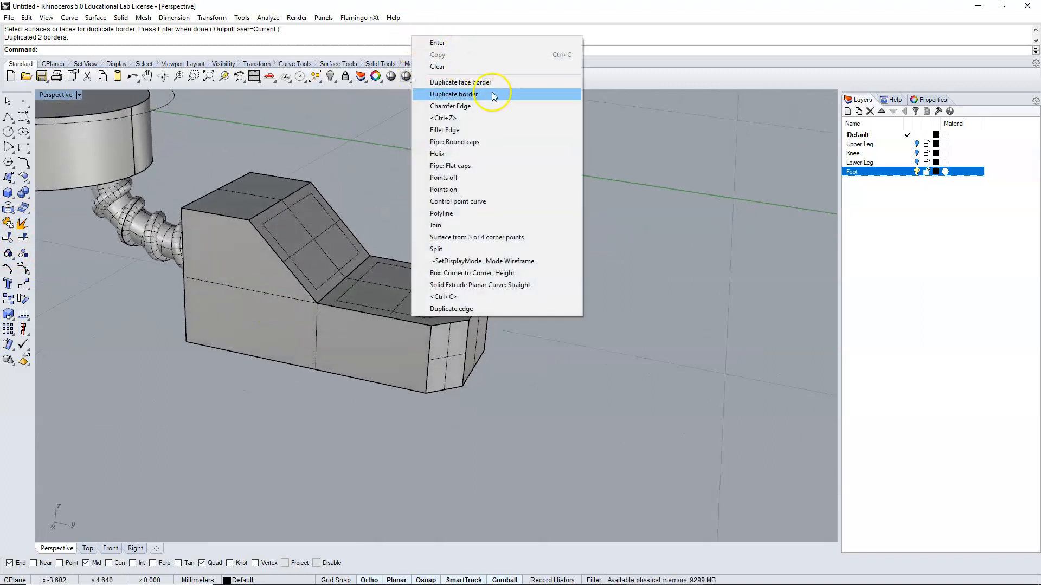
left_click(458, 81)
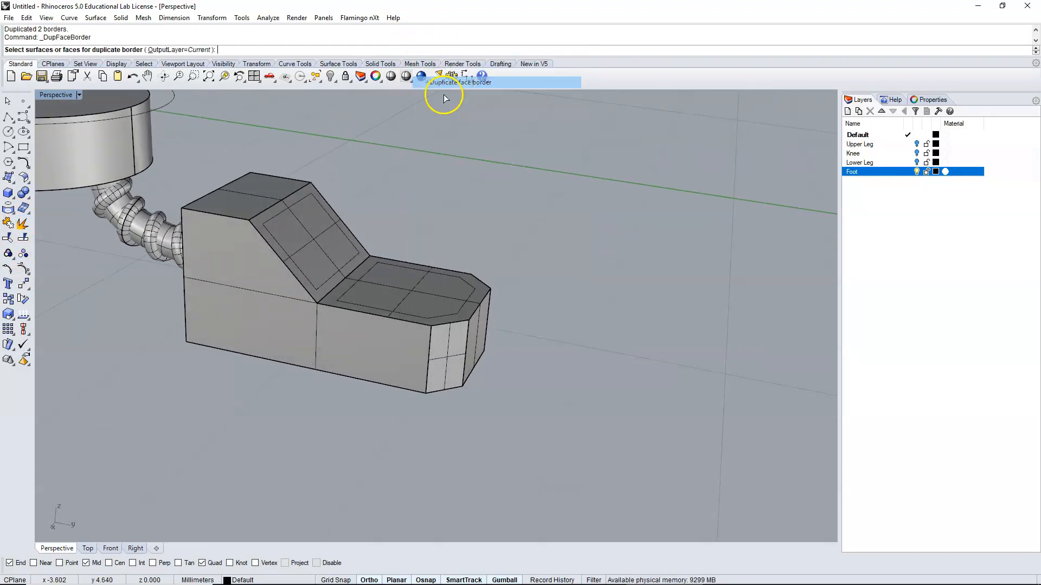
left_click(254, 284)
right_click_drag(254, 284, 359, 267)
left_click(592, 385)
key("Return")
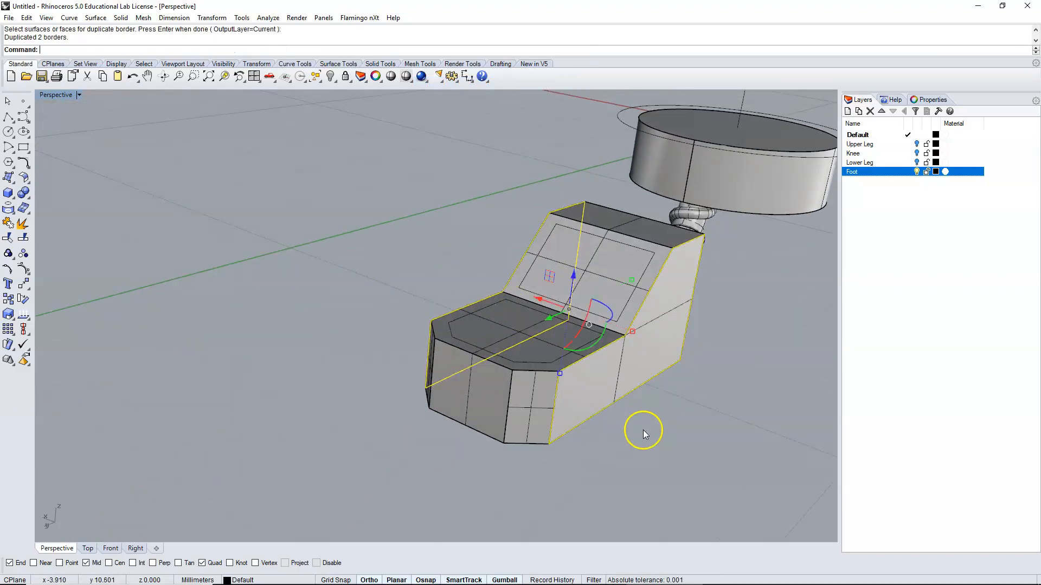
Try to scale both duplicated side-face border curves together, and undo the scaling
left_click(560, 374)
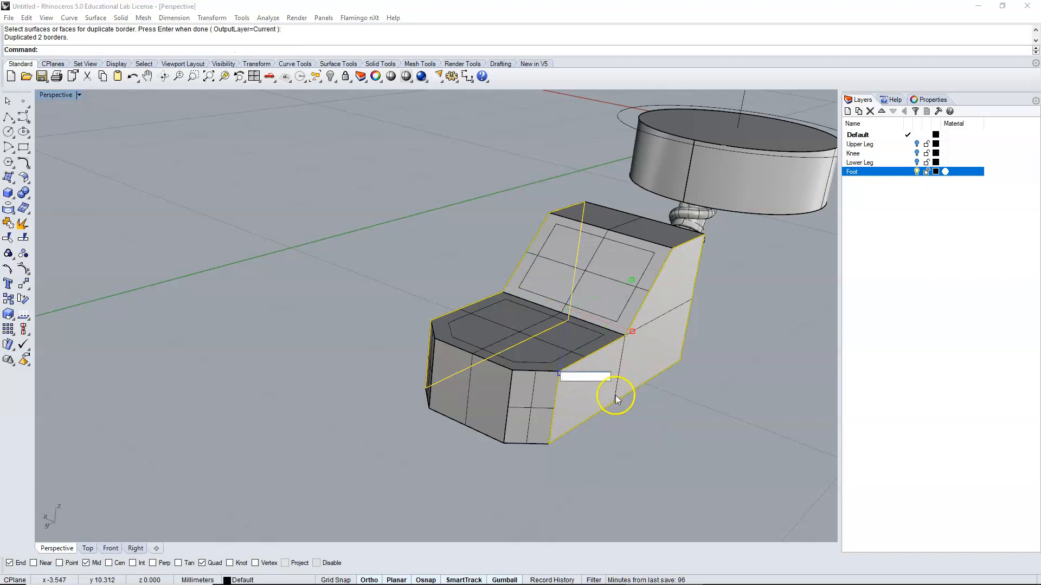
key("Return")
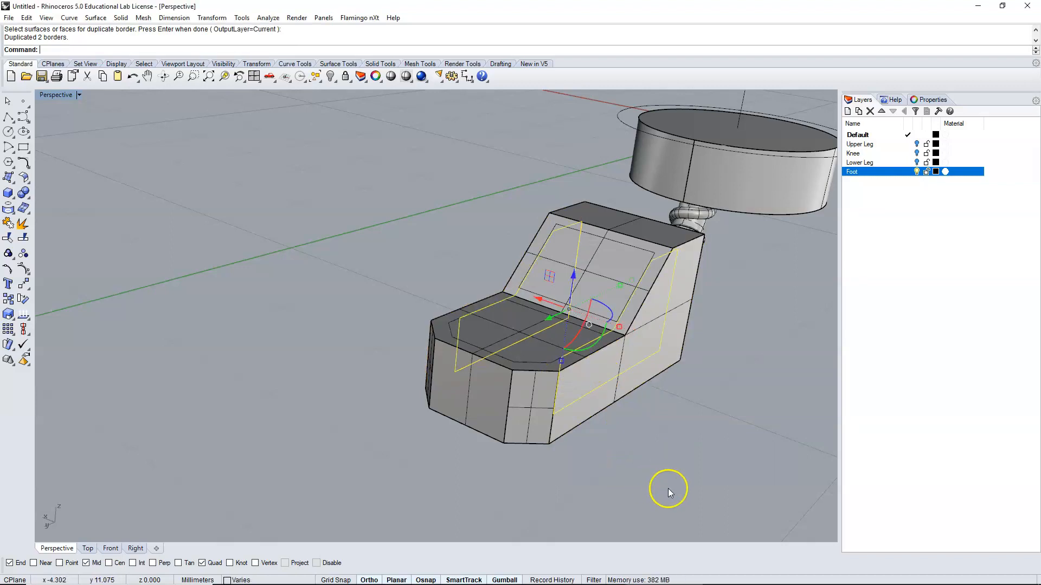
key("ctrl+z")
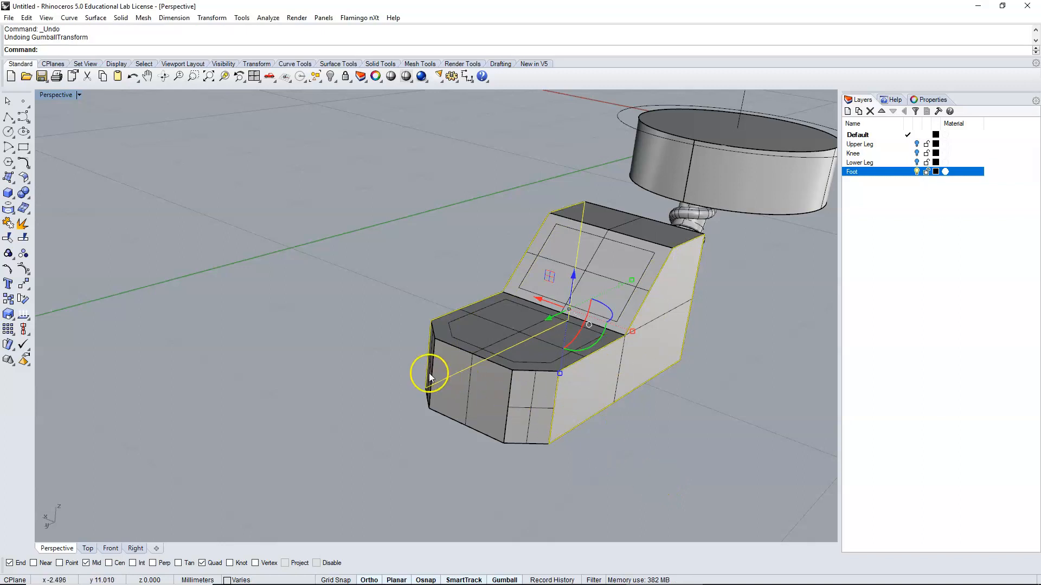
Deselect one side-face border curve and scale the other one uniformly by a factor of 0.8
left_click(462, 308, "ctrl")
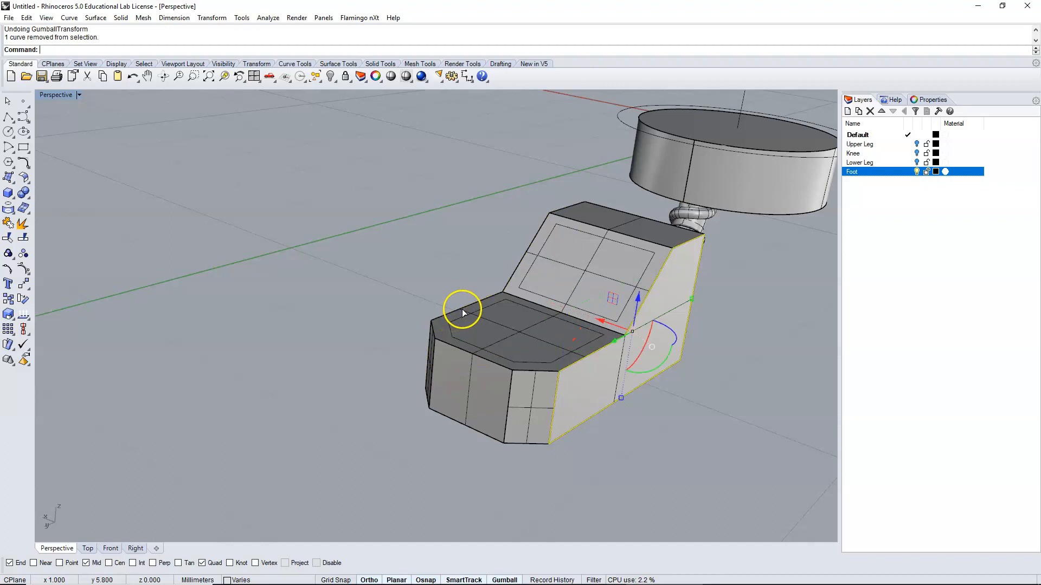
left_click(621, 398, "shift")
type(".8")
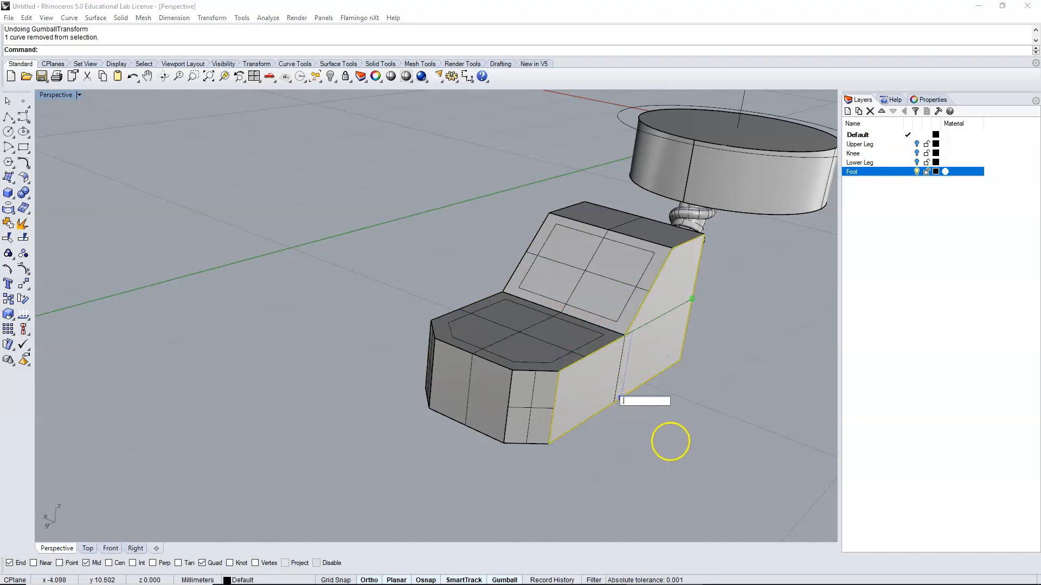
key("Return")
left_click(670, 441)
right_click_drag(678, 443, 554, 383)
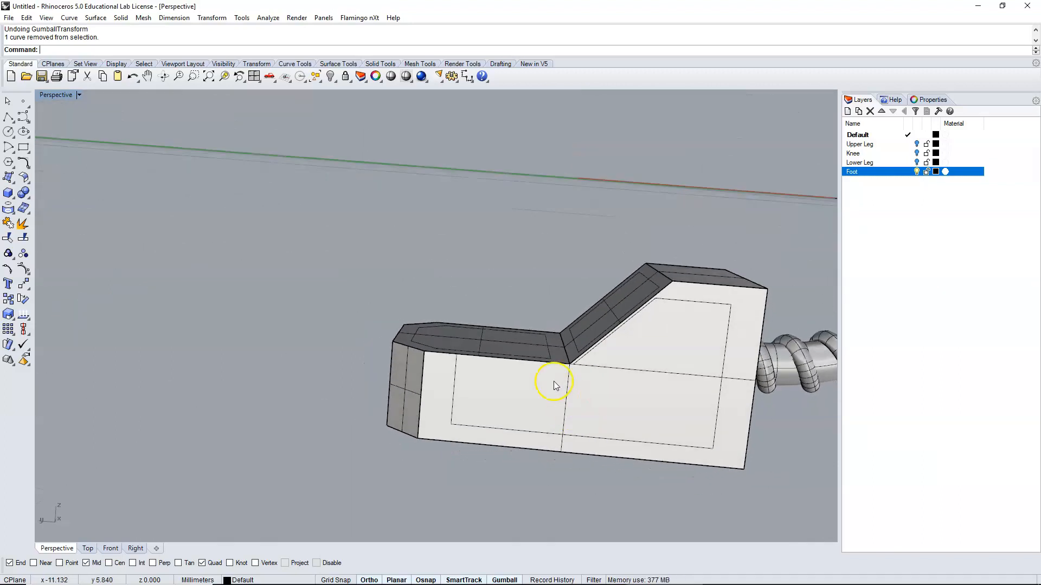
right_click_drag(477, 438, 526, 401)
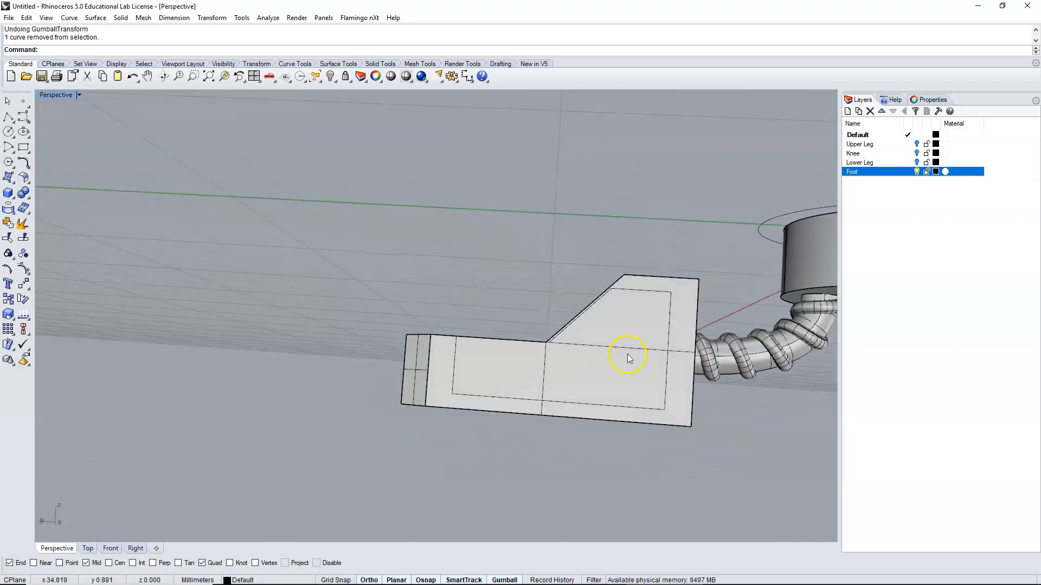
Delete the duplicated border curves on both side faces of the toe block
left_click(537, 398)
right_click_drag(531, 433, 677, 500)
key("Delete")
right_click_drag(267, 424, 414, 372)
left_click(415, 372)
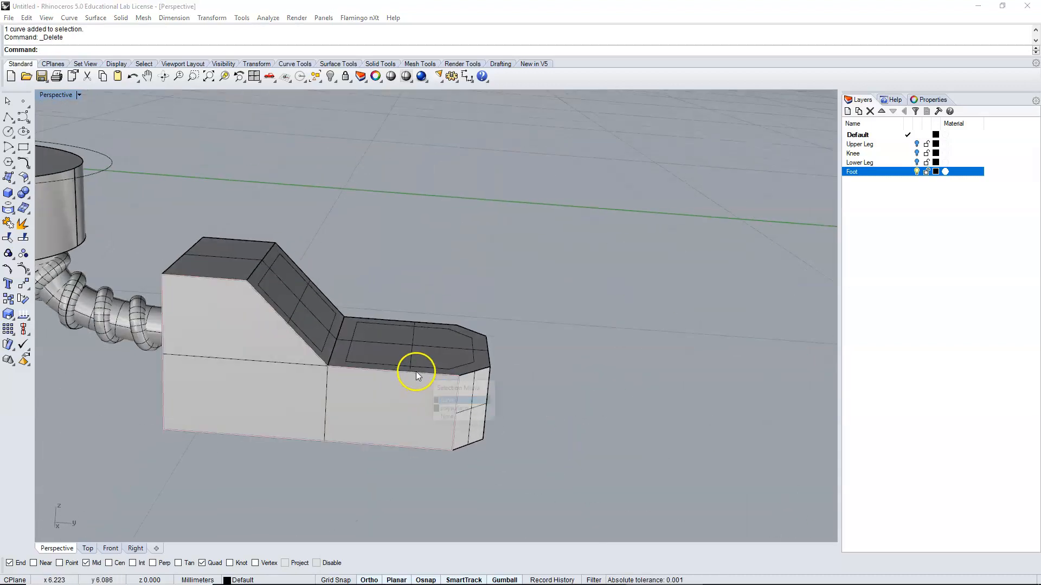
left_click(441, 400)
key("Delete")
Duplicate the edges outlining one side face of the toe block
right_click_drag(592, 406, 466, 358)
left_click(11, 211)
left_click(55, 213)
left_click(388, 320)
left_click(307, 374)
left_click(374, 437)
left_click(728, 389)
key("Return")
key("Escape")
left_click(69, 17)
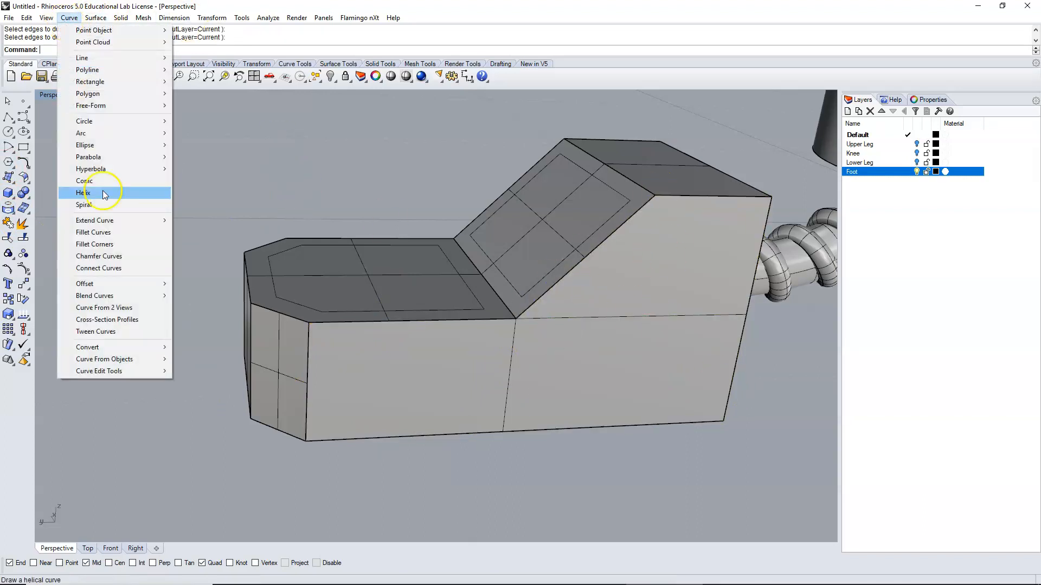
mouse_move(94, 284)
left_click(200, 283)
left_click(716, 196)
left_click(726, 226)
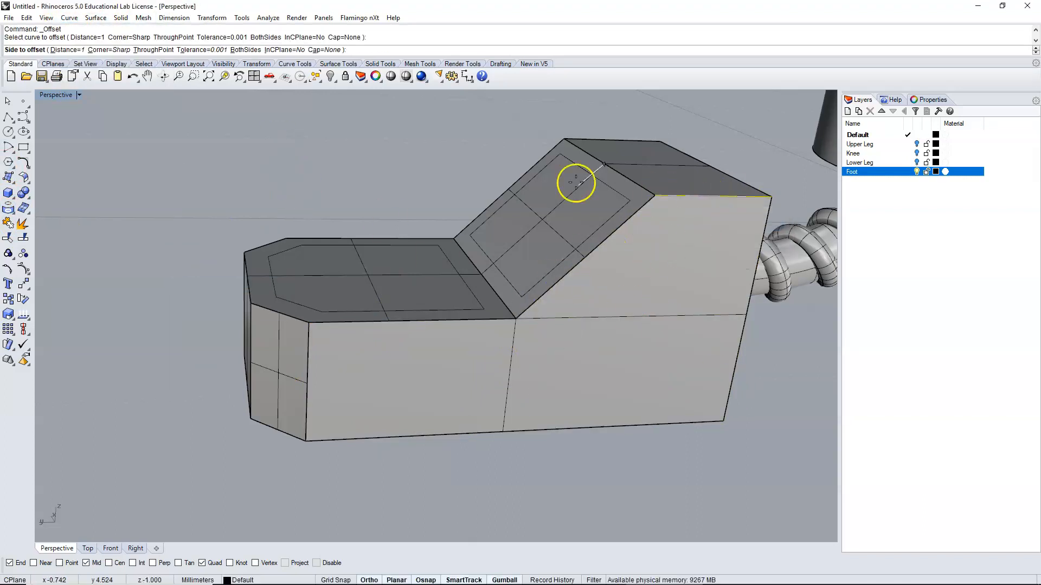
Try offsetting the side face's topmost edge curve along the surface by 0.8 mm, and delete the resulting curve
left_click(69, 18)
left_click(228, 304)
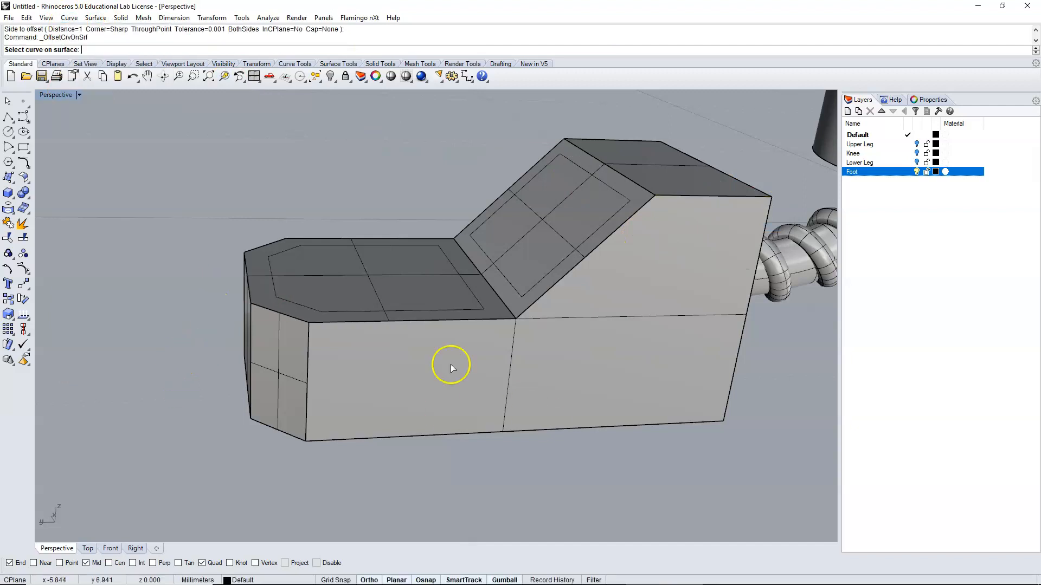
left_click(697, 192)
left_click(726, 219)
left_click(691, 243)
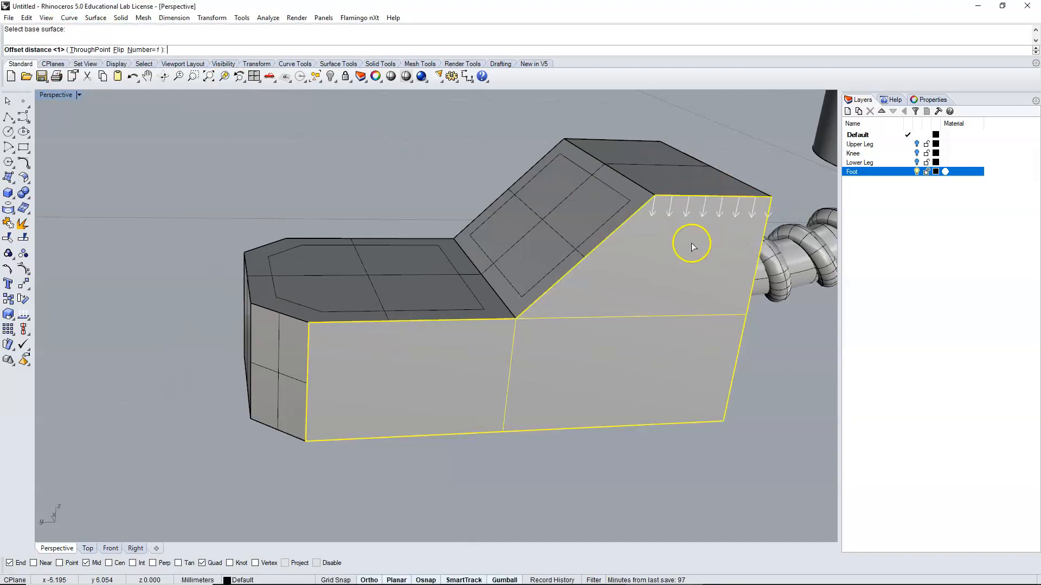
type(".8")
key("Return")
right_click_drag(683, 217, 620, 305)
left_click(629, 308)
left_click(663, 335)
key("Delete")
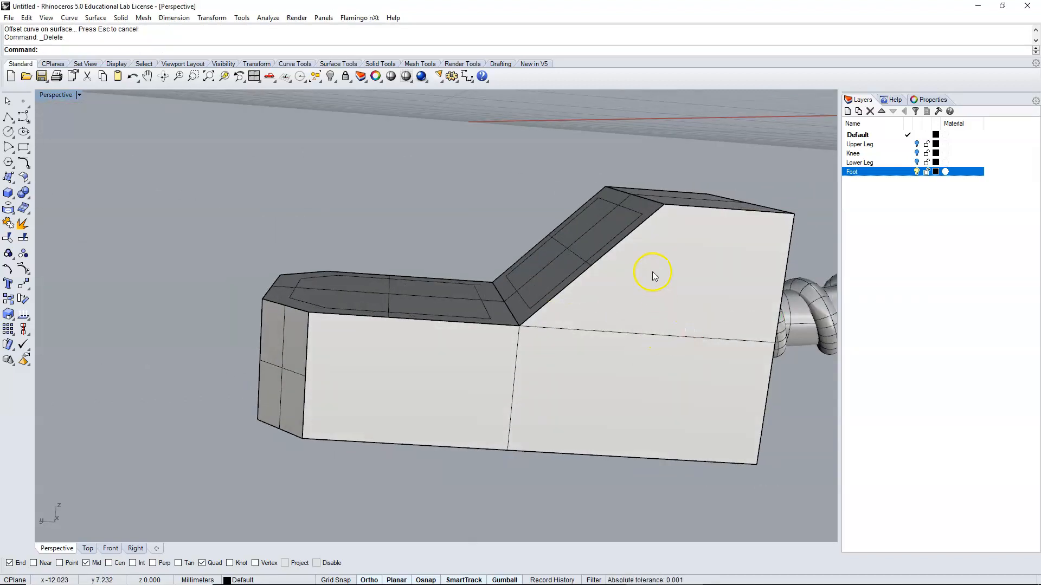
Offset the side face's topmost edge curve inward along the surface by 0.25 mm
right_click_drag(652, 272, 692, 206)
right_click(693, 206)
left_click(694, 206)
left_click(727, 224)
left_click(697, 256)
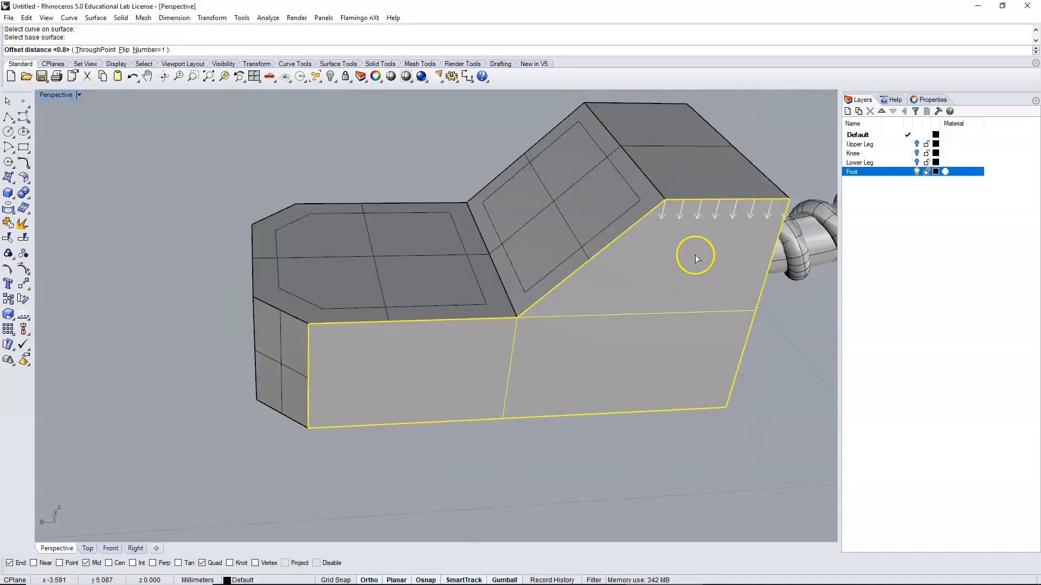
type(".25")
key("Return")
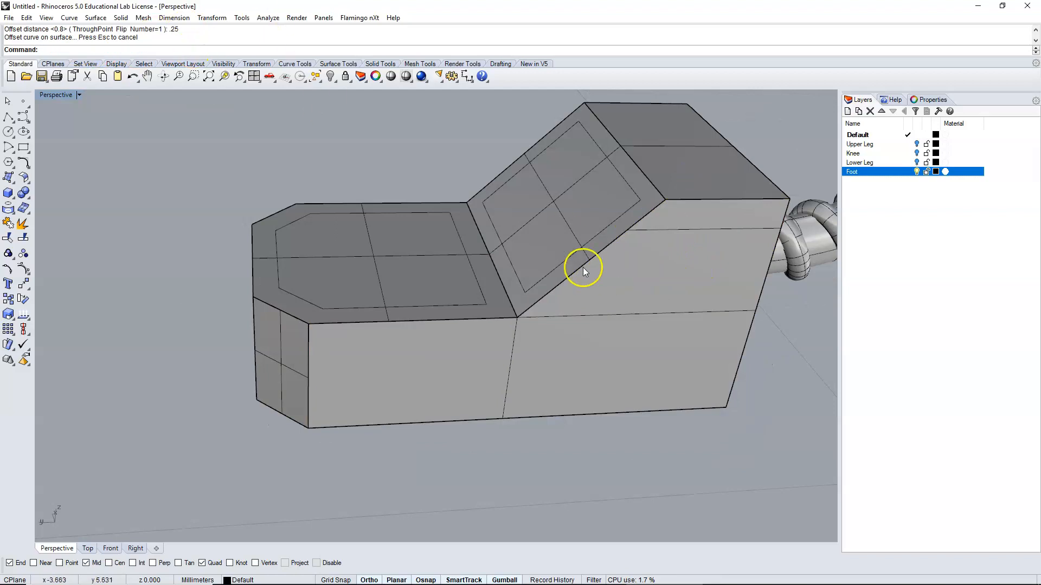
Offset the side face's sloped edge curve inward along the surface by 0.25 mm
right_click(621, 290)
left_click(625, 293)
right_click(624, 289)
Try to offset the horizontal upper edge curve of the side face's low front section along the surface
left_click(490, 318)
right_click(490, 337)
left_click(490, 337)
right_click(490, 337)
key("Delete")
left_click(546, 315)
left_click(399, 491)
right_click_drag(400, 492, 432, 319)
left_click(431, 319)
left_click(260, 228)
right_click_drag(260, 228, 292, 378)
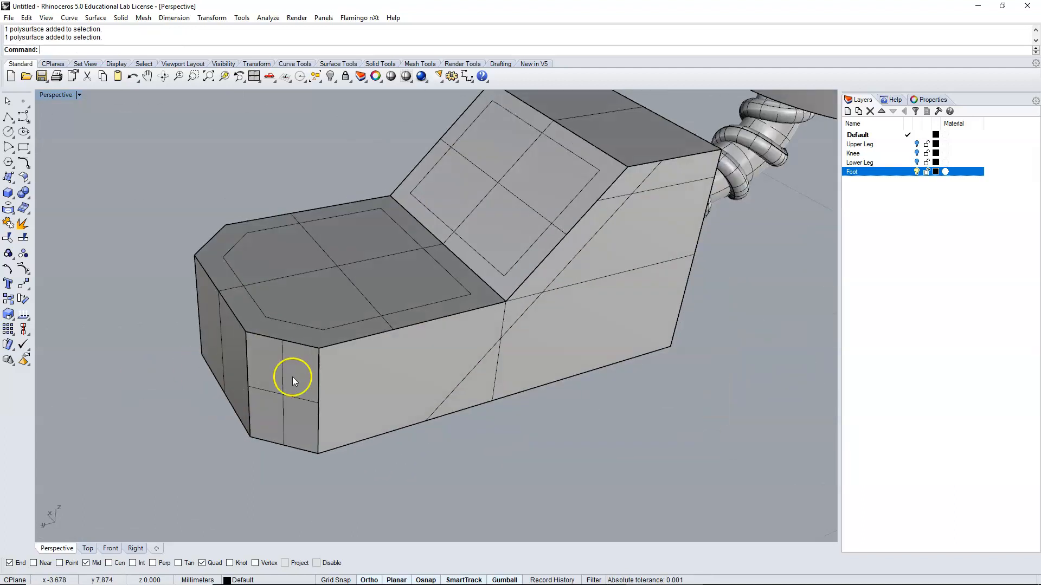
key("ctrl+z")
Offset the low front section's horizontal upper edge curve along the side face by 0.25 mm, flipping the direction inward
left_click(455, 316)
left_click(506, 343)
right_click(457, 31)
left_click(509, 91)
left_click(420, 364)
left_click(127, 52)
right_click(167, 165)
Offset the side face's front vertical edge and bottom edge curves inward along the surface by 0.25 mm each
right_click_drag(581, 499, 450, 437)
left_click(305, 390)
left_click(336, 418)
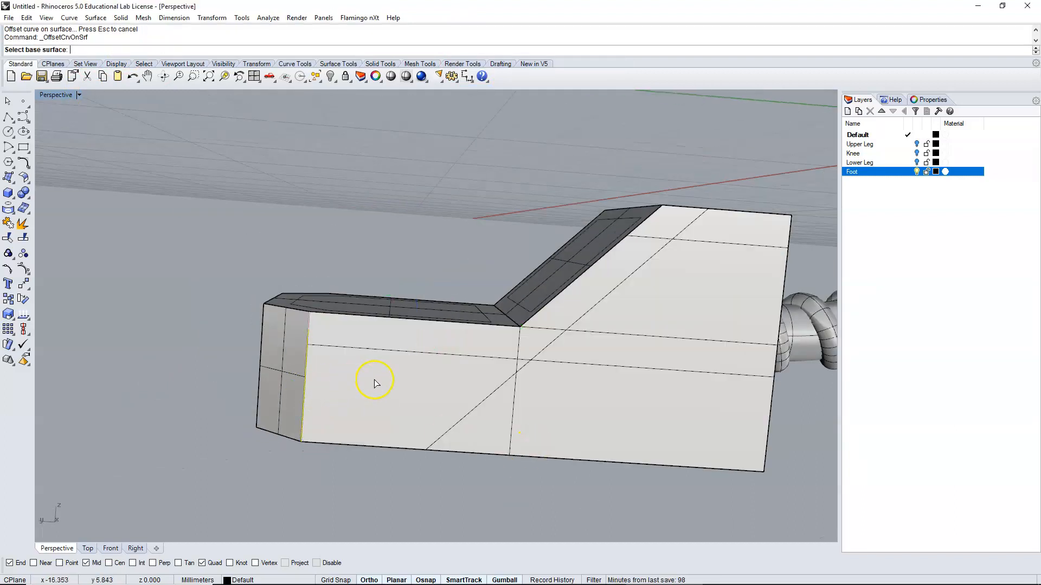
left_click(421, 435)
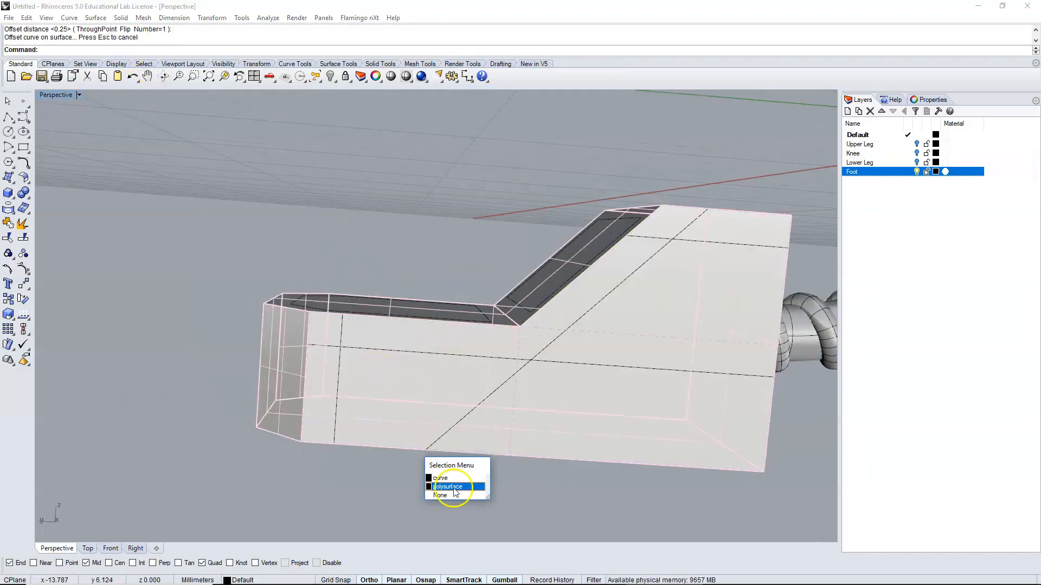
left_click(442, 478)
left_click(405, 427)
left_click(127, 50)
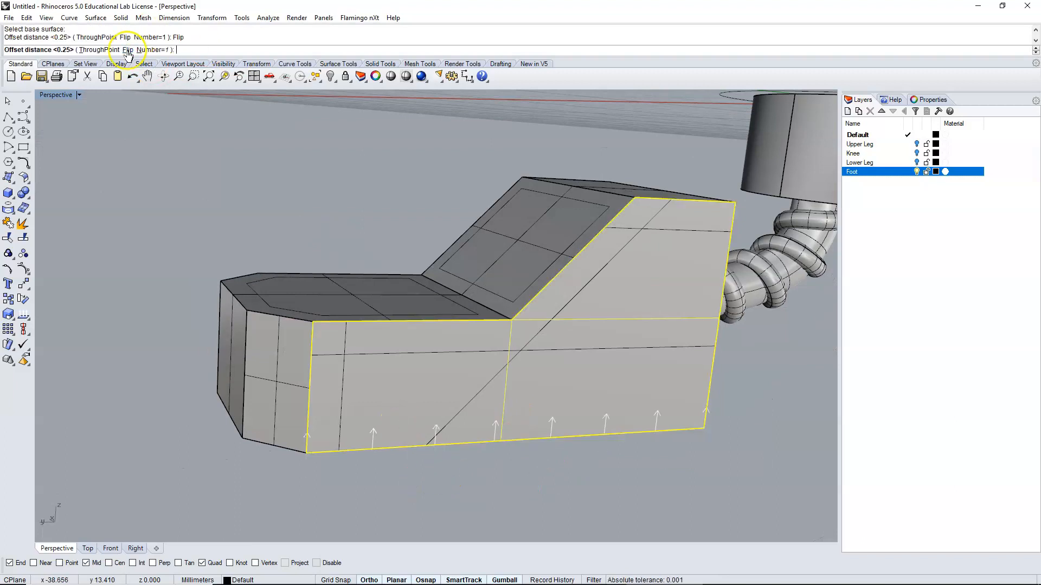
right_click(262, 209)
Offset the side face's rear vertical edge curve along the surface by 0.25 mm, flipping the direction inward
left_click(710, 384)
left_click(755, 404)
right_click(714, 386)
left_click(654, 378)
left_click(126, 50)
right_click(280, 200)
left_click(280, 200)
Set the six offset curves on the toe block's side face as the cutting objects for Trim
right_click_drag(280, 199, 74, 177)
left_click(8, 238)
left_click(202, 334)
left_click(210, 392)
left_click(219, 398)
left_click(253, 425)
left_click(583, 397)
left_click(569, 233)
left_click(612, 269)
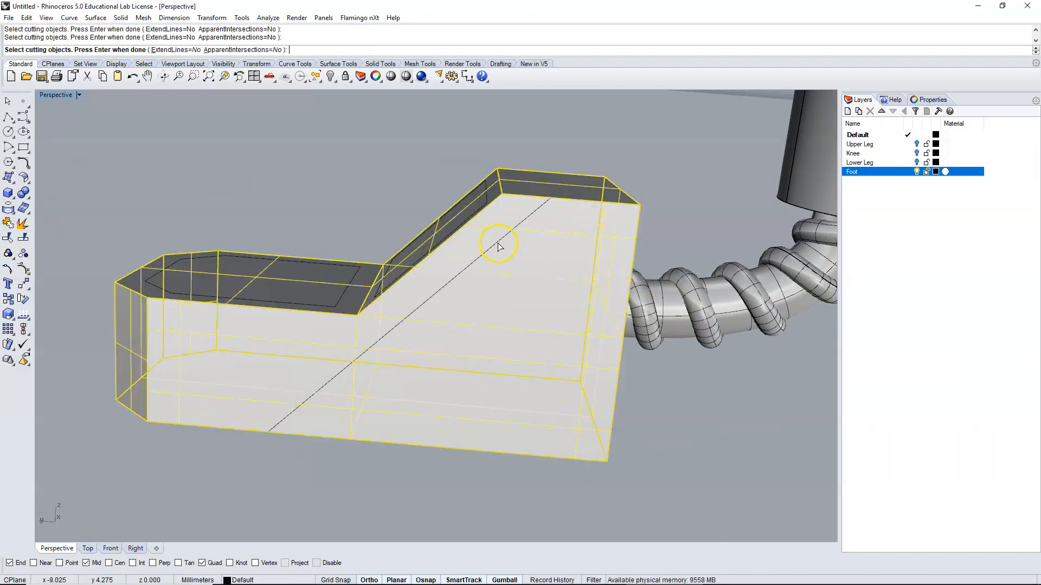
left_click(498, 243)
left_click(522, 255, "ctrl")
right_click(496, 284)
Trim the overhanging offset curve ends around the upper and rear corners of the side face outline
left_click(513, 230)
left_click(530, 254)
left_click(540, 230)
left_click(567, 251)
left_click(604, 219)
left_click(636, 250)
left_click(626, 237)
left_click(652, 266)
left_click(547, 364)
left_click(583, 392)
left_click(608, 368)
left_click(636, 397)
left_click(600, 431)
left_click(627, 457)
left_click(584, 452)
left_click(610, 477)
Trim the remaining overhanging curve ends along the bottom, at the front corners and at the inner corner of the outline
left_click(282, 418)
left_click(320, 443)
left_click(184, 409)
left_click(210, 433)
left_click(175, 344)
left_click(200, 360)
left_click(180, 319)
left_click(216, 349)
left_click(361, 355)
key("Return")
Join the six trimmed curves on the side face into one closed outline
left_click(8, 223)
left_click(198, 334)
left_click(180, 358)
left_click(217, 397)
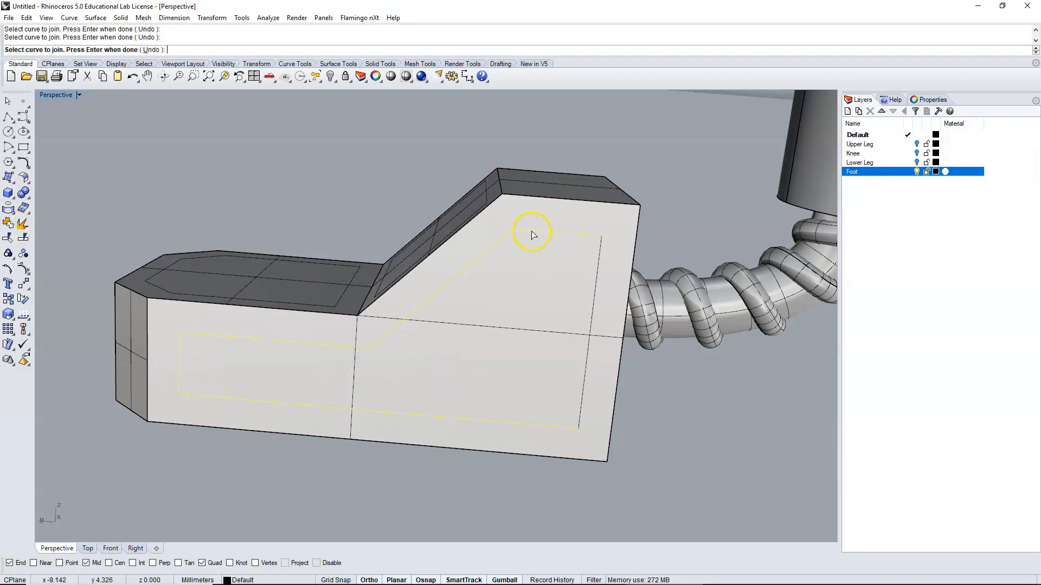
left_click(597, 269)
left_click(469, 265)
left_click(522, 294)
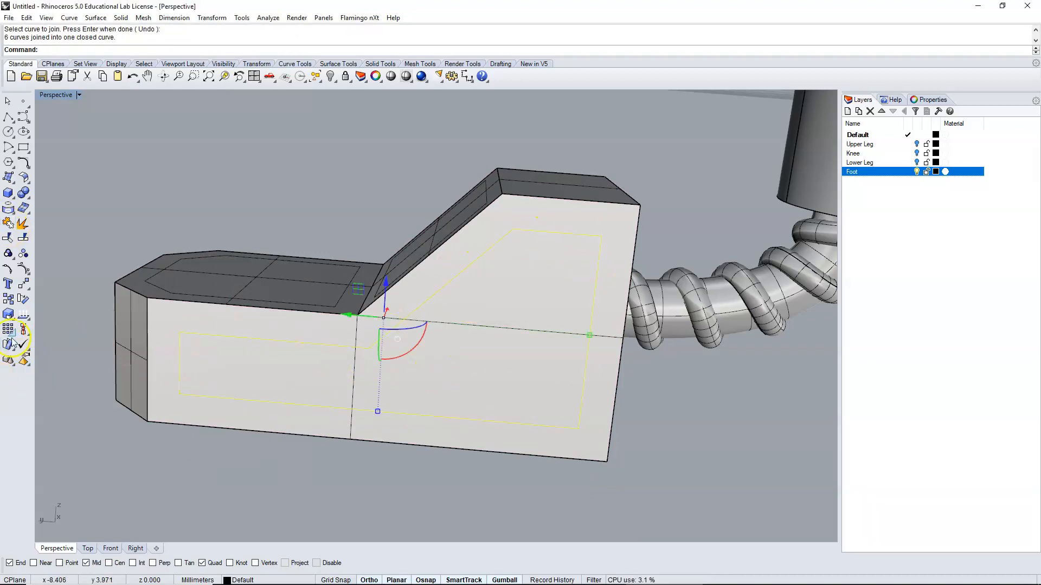
Copy the closed outline onto the toe block's opposite side face, using the matching front top corners as base and target points
left_click(7, 299)
right_click_drag(99, 332, 472, 357)
scroll(471, 358, "down", 7)
scroll(510, 362, "up", 8)
left_click(498, 379)
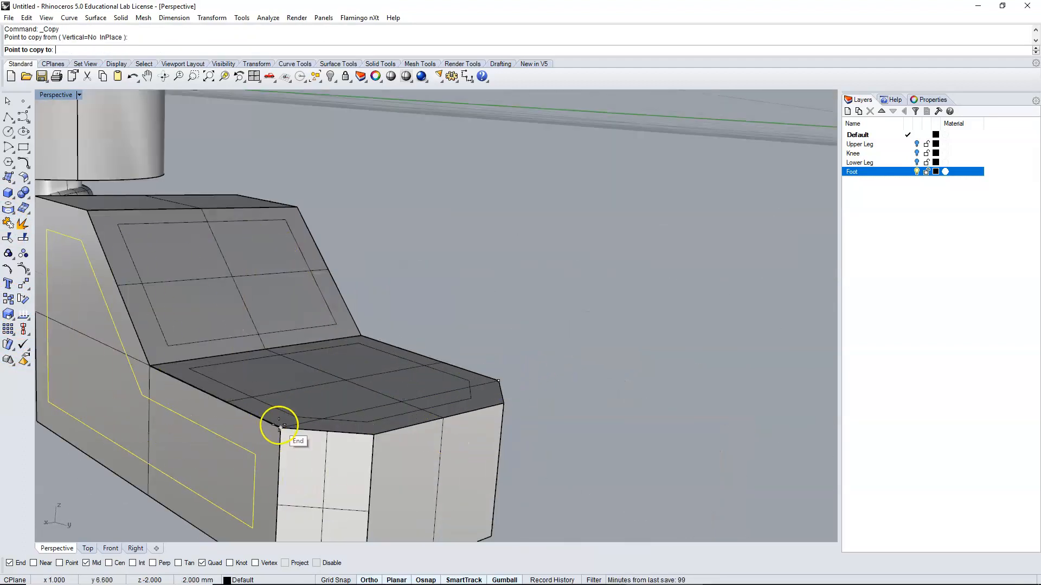
left_click(279, 426)
right_click(279, 426)
scroll(332, 271, "down", 8)
left_click(157, 266)
right_click_drag(158, 265, 158, 238)
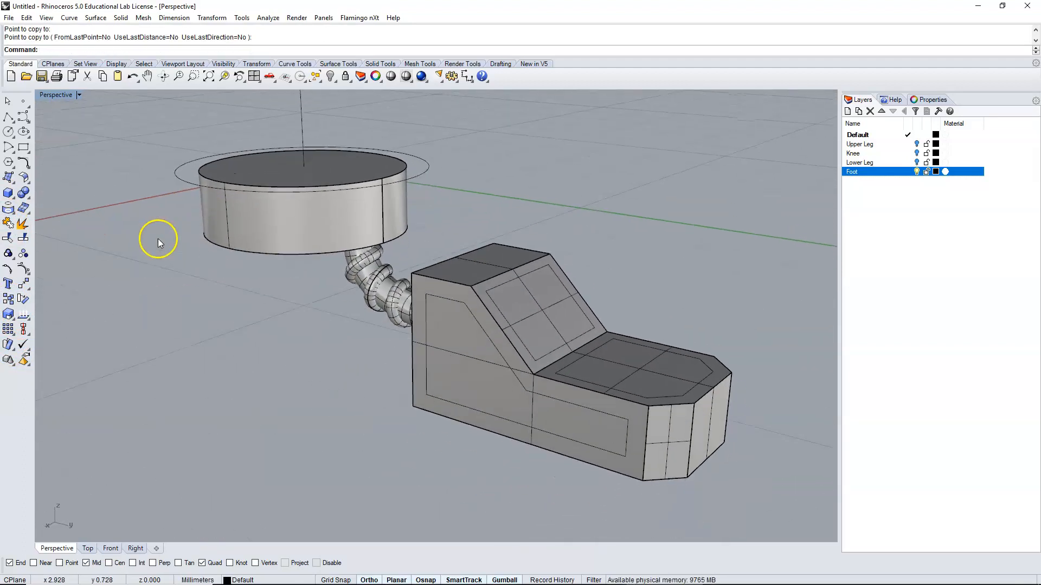